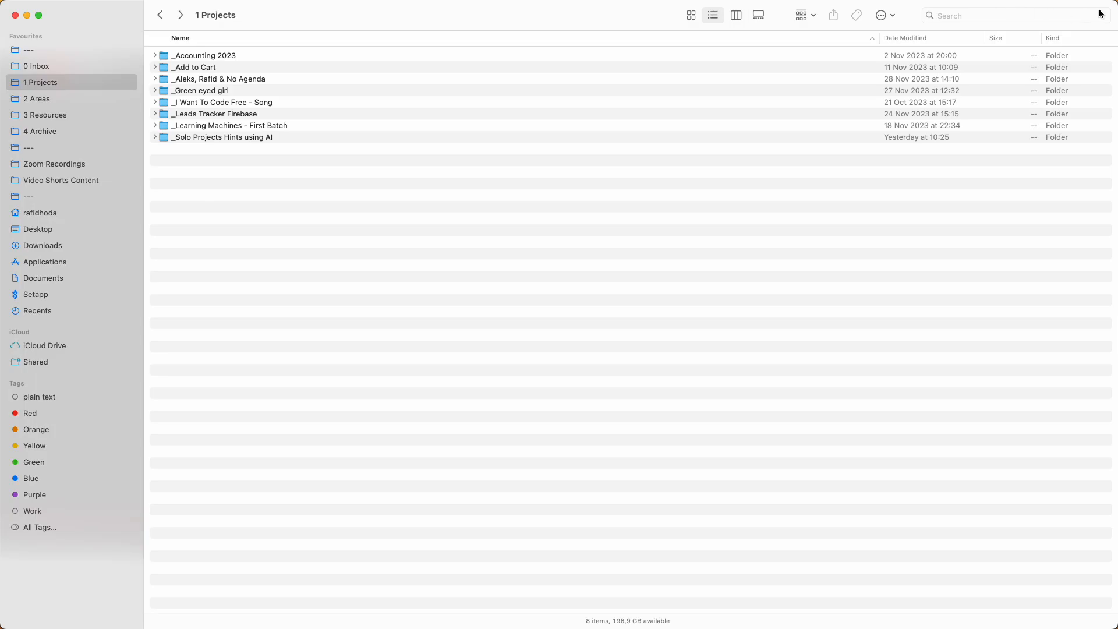
- Shrink the 1 Projects window to half the screen and show the 0 Inbox folder in a second window beside it
{"action": "left_click_drag", "start_coordinate": [1115, 3], "coordinate": [531, 4]}
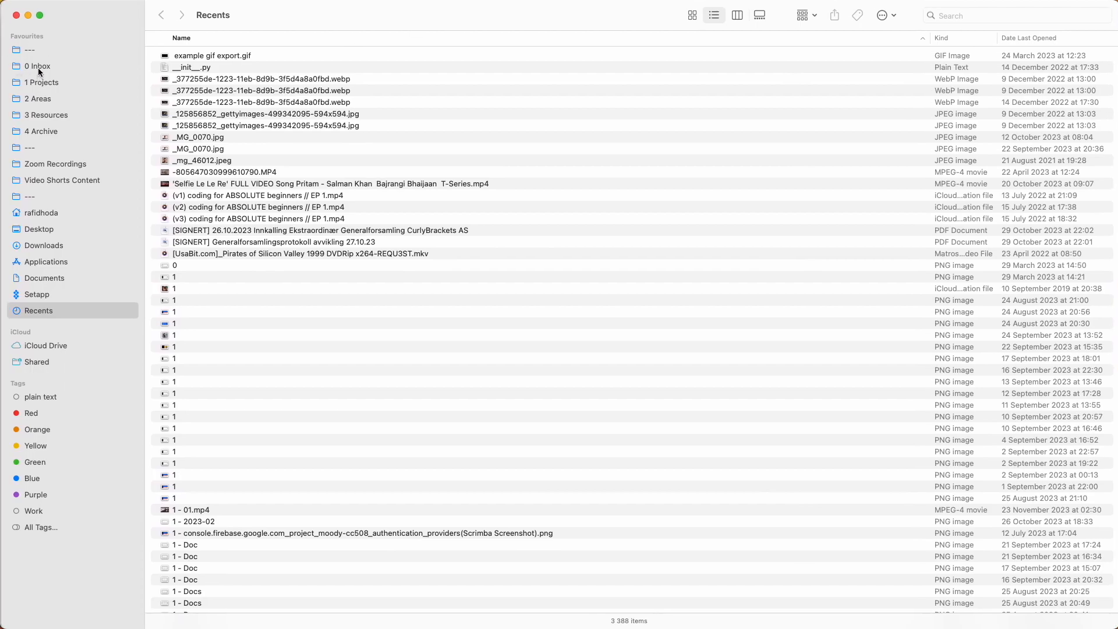
{"action": "left_click", "coordinate": [33, 66]}
{"action": "left_click", "coordinate": [16, 15]}
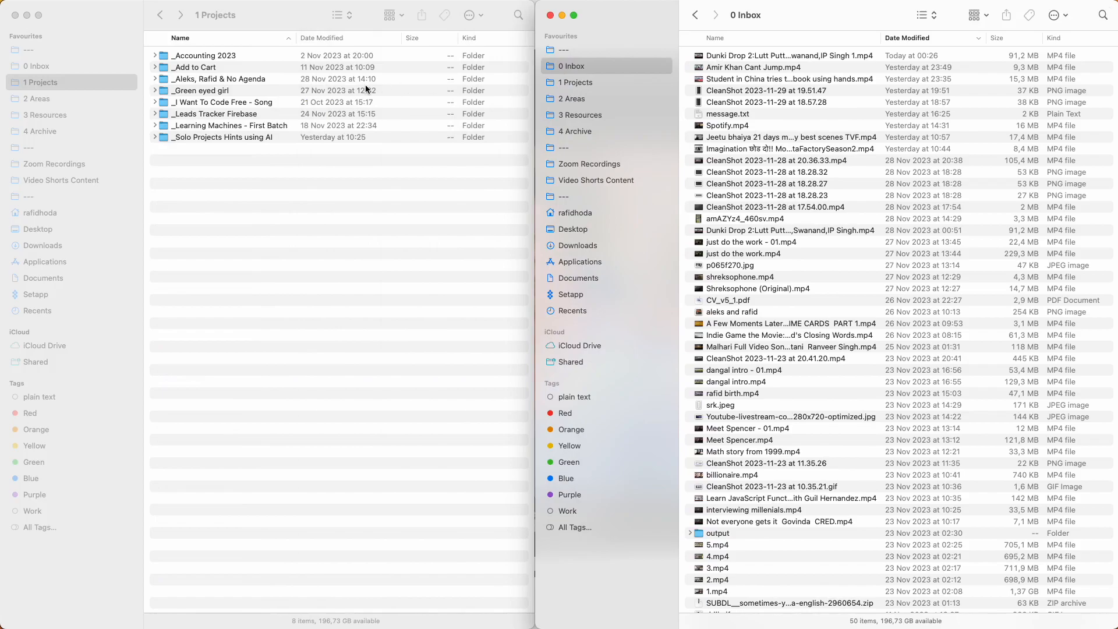
- Create a folder named "_Shah Rukh Khan Face Replacement Tutorial" in 1 Projects and open it
{"action": "right_click", "coordinate": [239, 162]}
{"action": "left_click", "coordinate": [243, 165]}
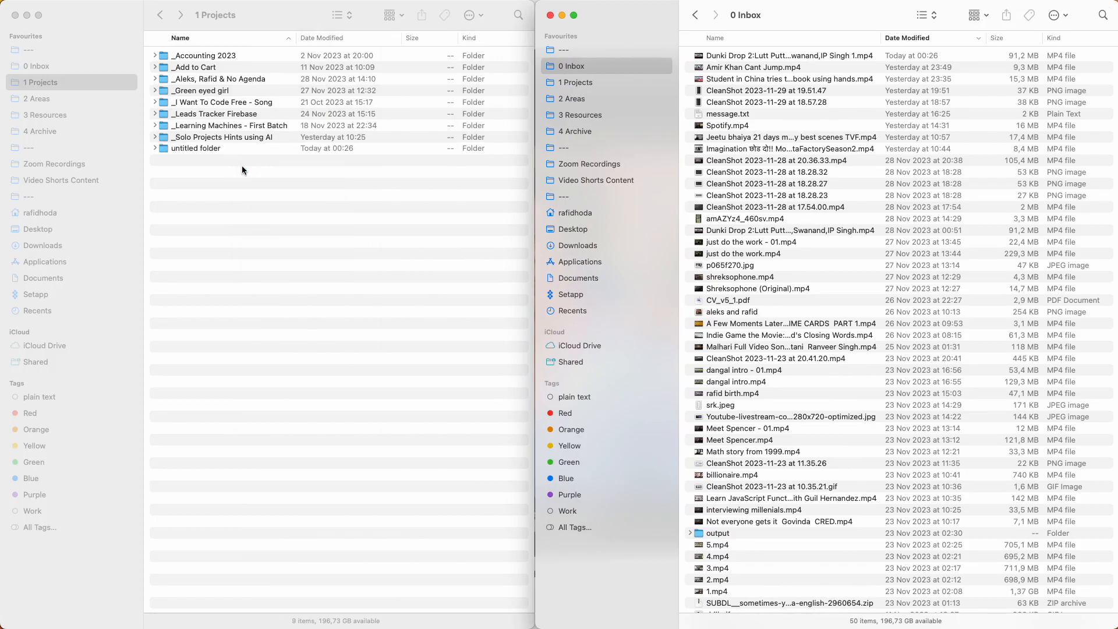
{"action": "key", "text": "BackSpace"}
{"action": "type", "text": "_Shah"}
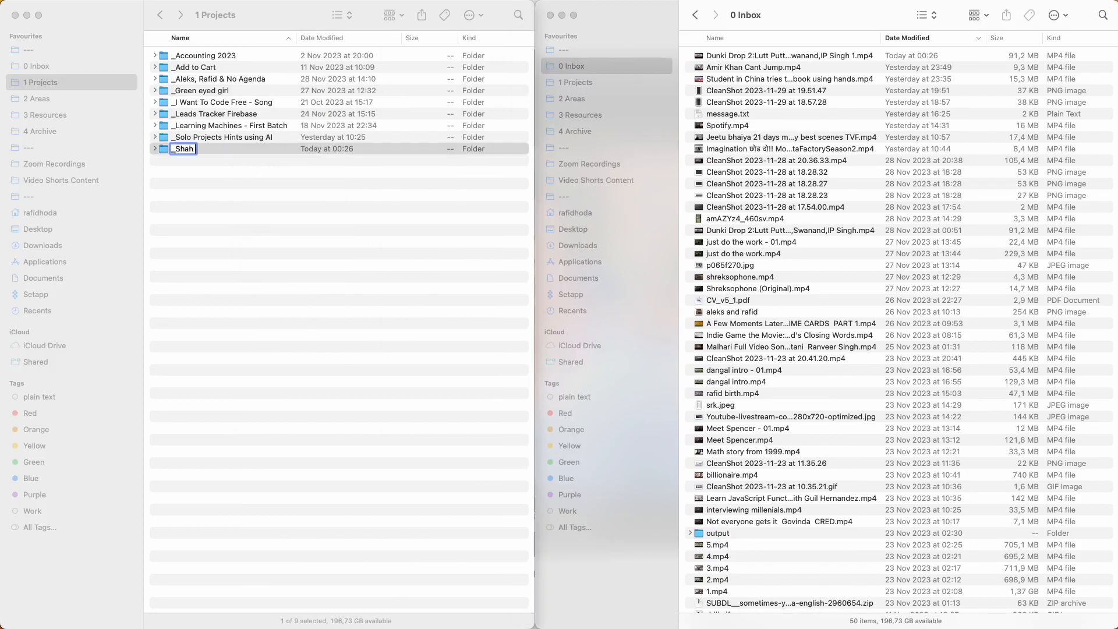
{"action": "type", "text": " Rukh Khan Fac"}
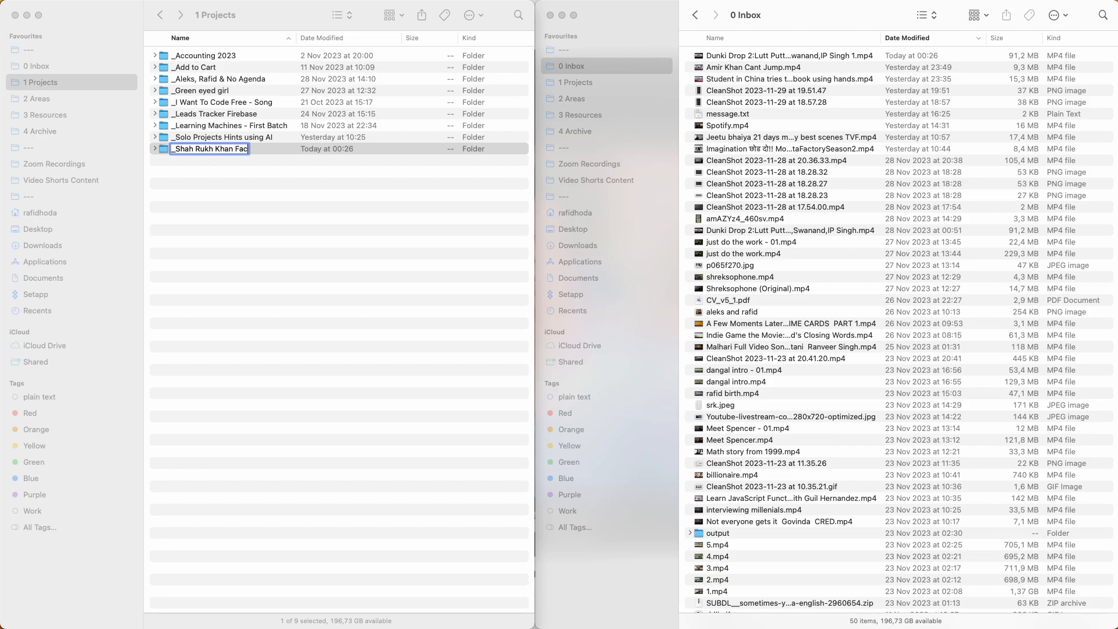
{"action": "type", "text": "e Replacement Tutorial"}
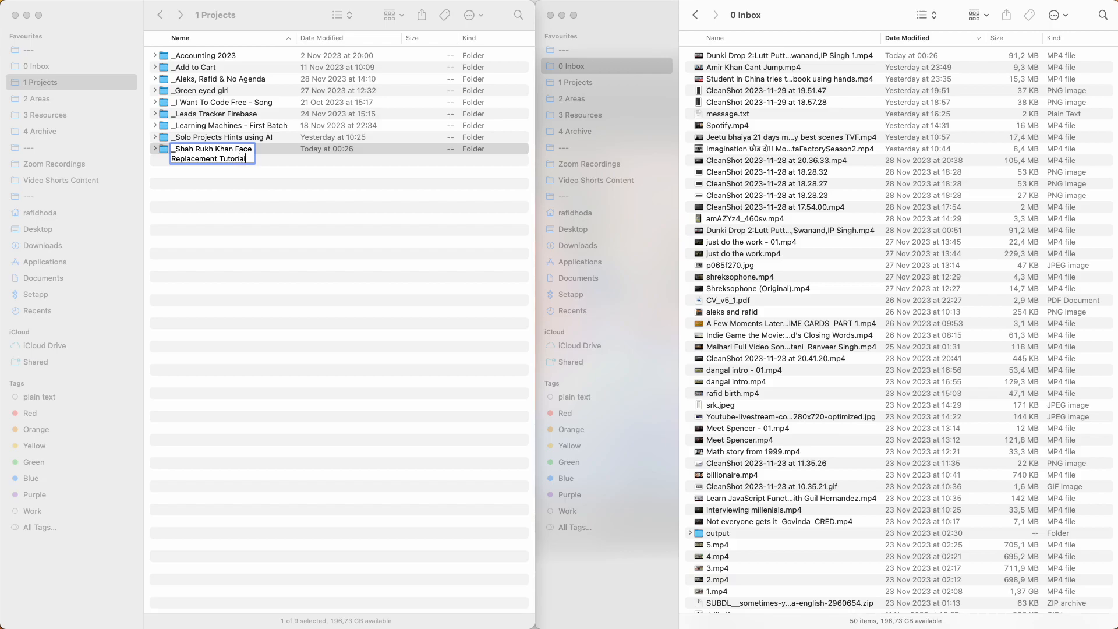
{"action": "key", "text": "Return"}
{"action": "left_click", "coordinate": [232, 143]}
{"action": "double_click", "coordinate": [231, 140]}
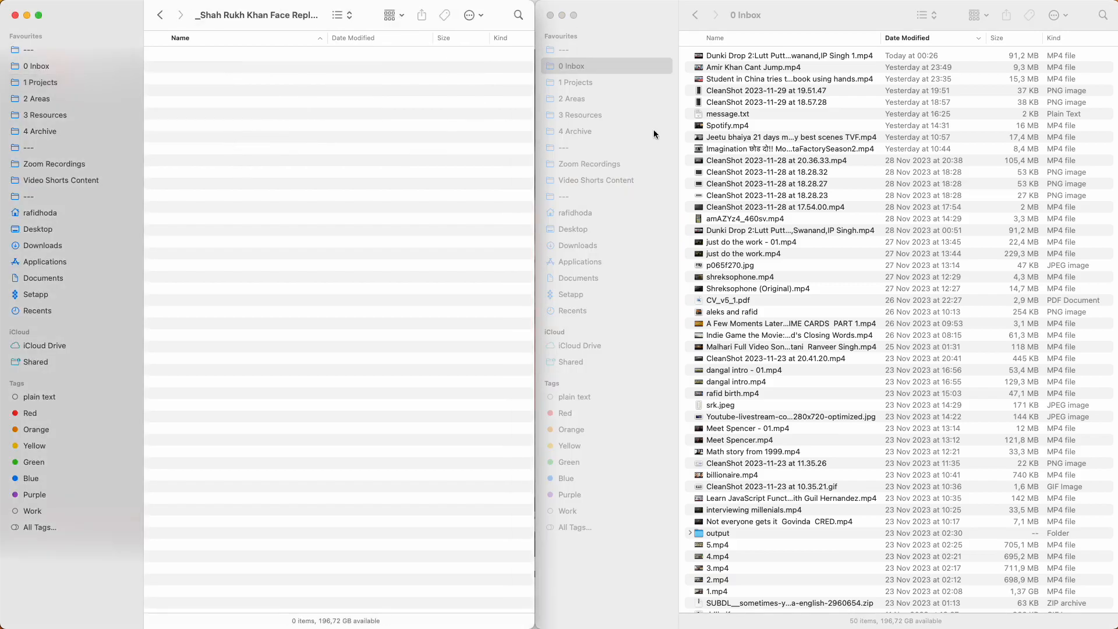
- Create a subfolder named "inputs" inside the tutorial project folder
{"action": "left_click", "coordinate": [739, 57]}
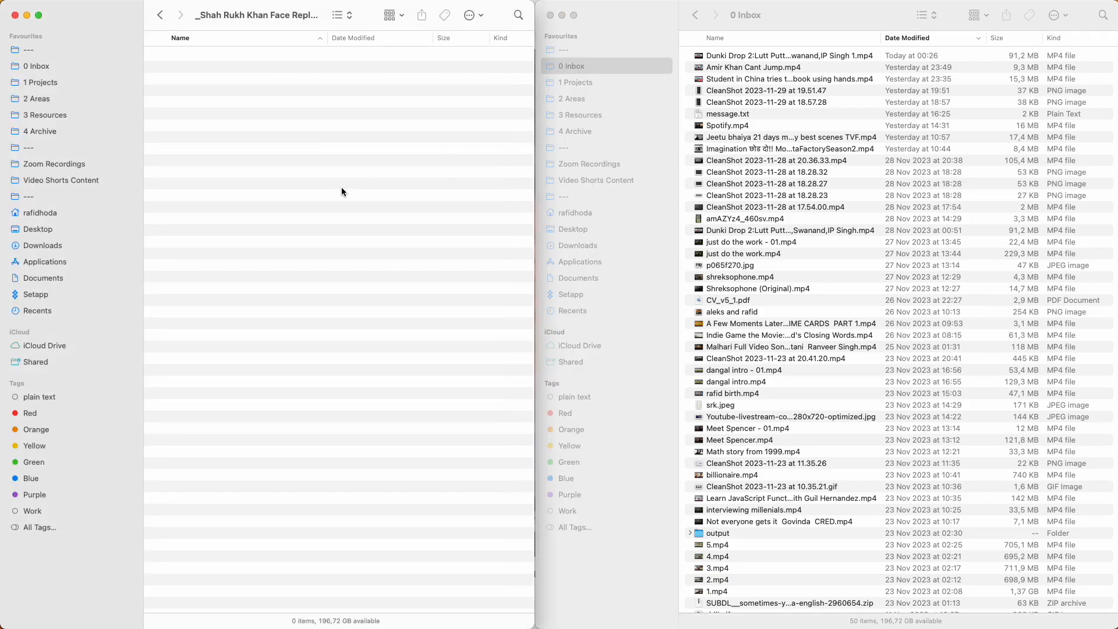
{"action": "right_click", "coordinate": [342, 187]}
{"action": "left_click", "coordinate": [347, 194]}
{"action": "type", "text": "inputs"}
{"action": "key", "text": "Return"}
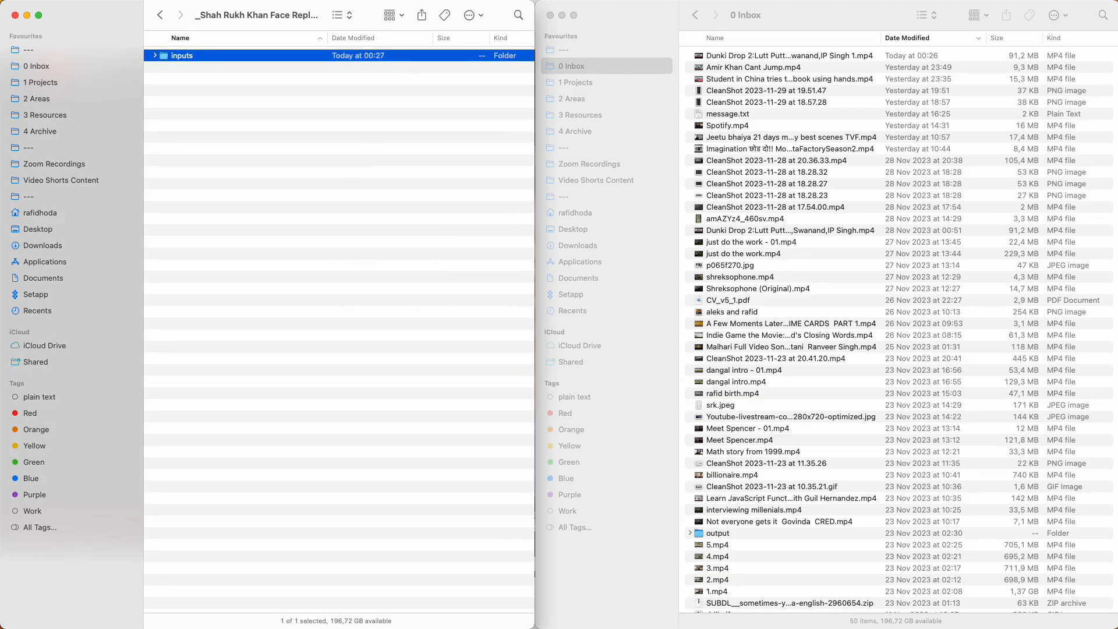
- Move the newest Dunki Drop 2 MP4 from 0 Inbox into the inputs folder of the tutorial project
{"action": "left_click", "coordinate": [735, 51]}
{"action": "left_click_drag", "start_coordinate": [741, 56], "coordinate": [234, 58]}
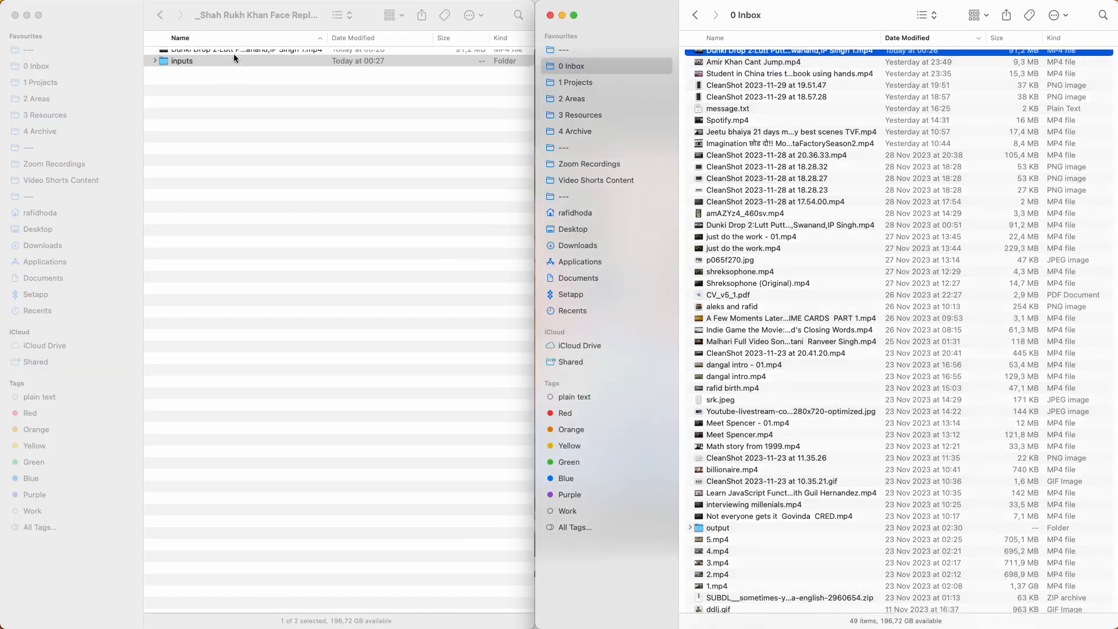
{"action": "left_click", "coordinate": [212, 70], "text": "shift"}
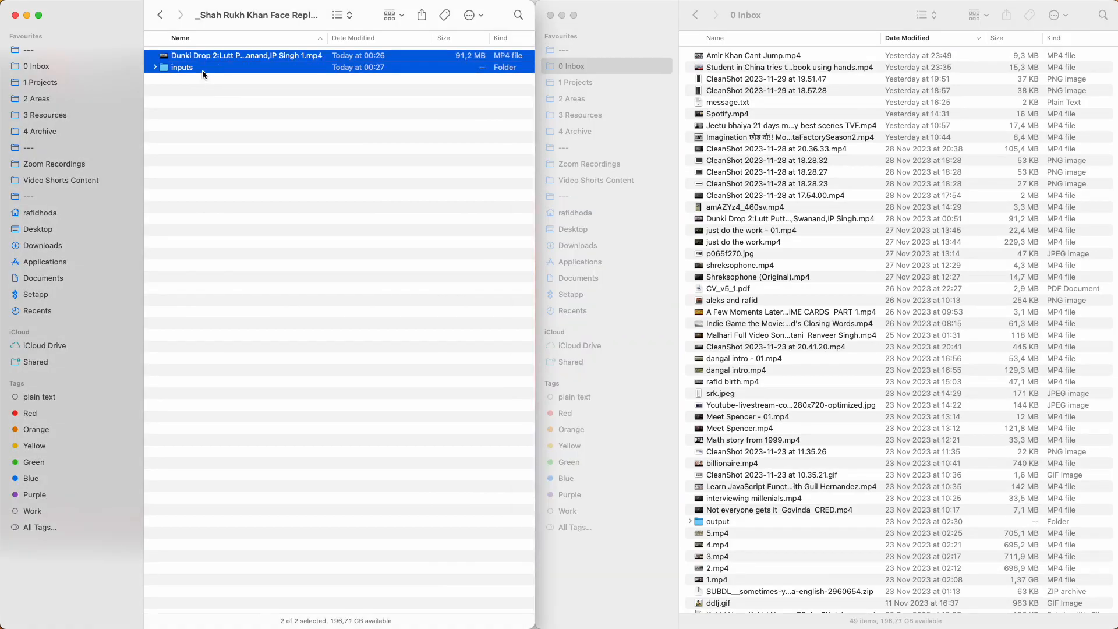
{"action": "left_click", "coordinate": [196, 117]}
{"action": "left_click", "coordinate": [196, 56]}
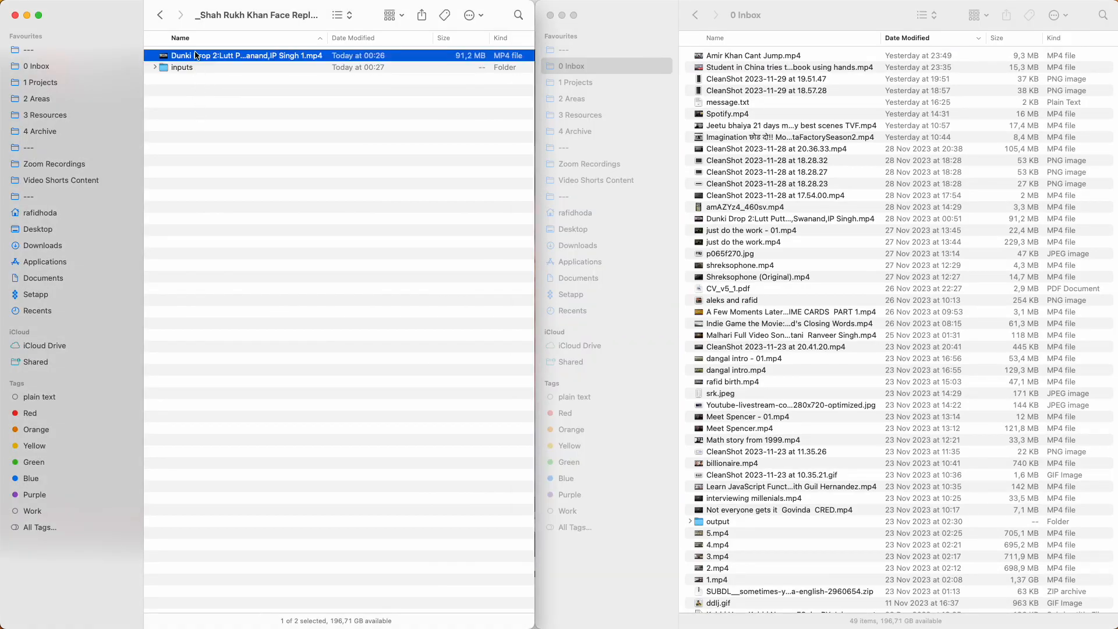
{"action": "left_click_drag", "start_coordinate": [196, 56], "coordinate": [186, 65]}
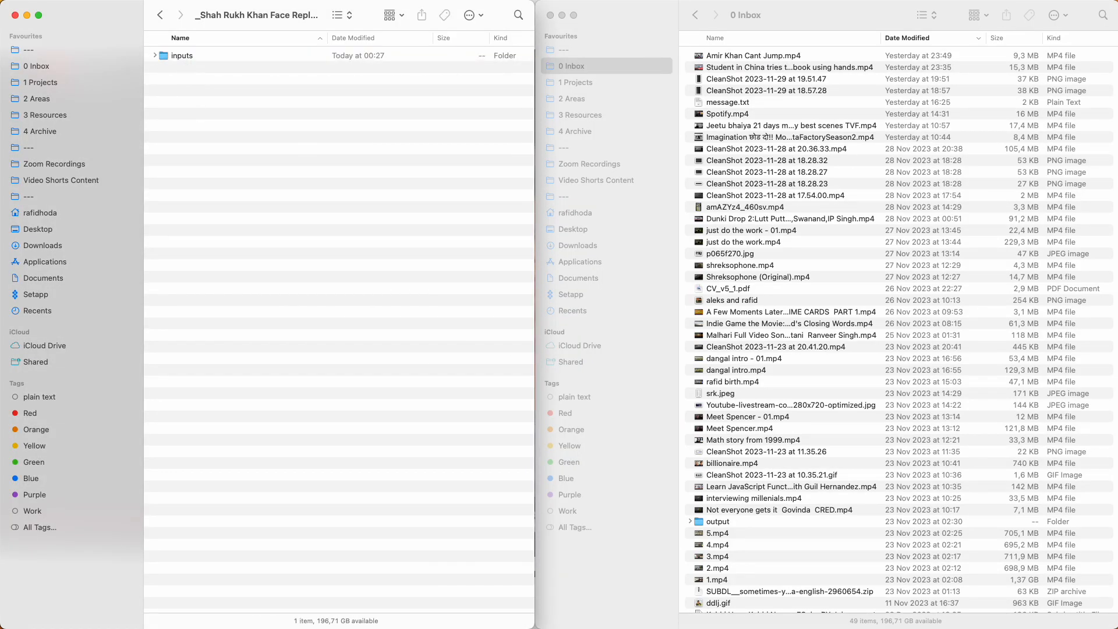
- Switch to Chrome and bring up the YouTube video that shows the finished face replacement
{"action": "key", "text": "ctrl+Up"}
{"action": "left_click", "coordinate": [529, 454]}
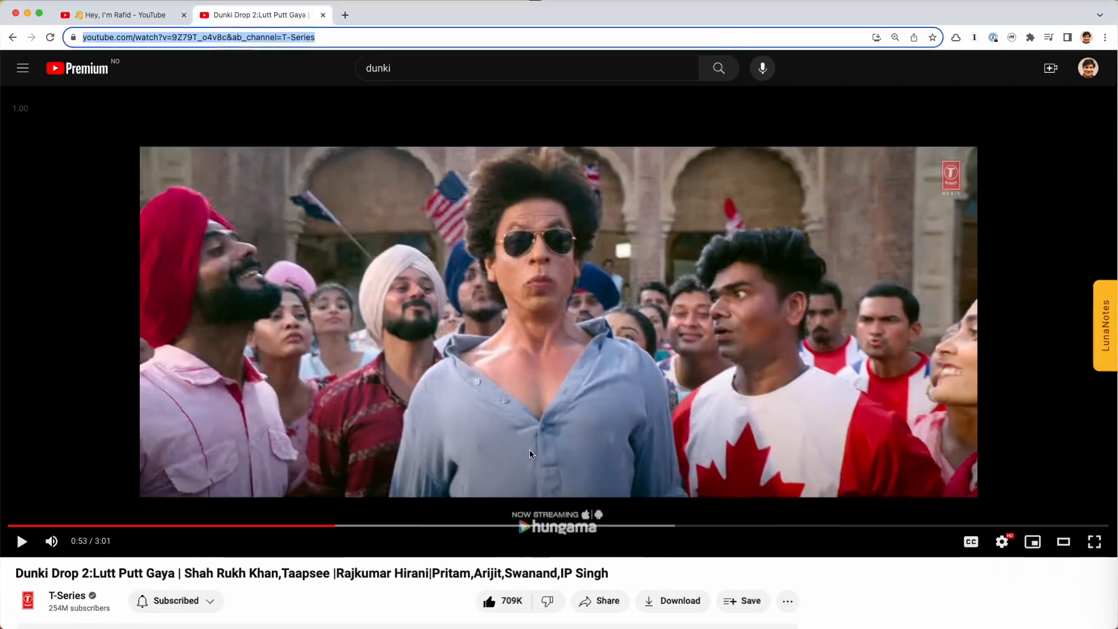
{"action": "left_click", "coordinate": [114, 24]}
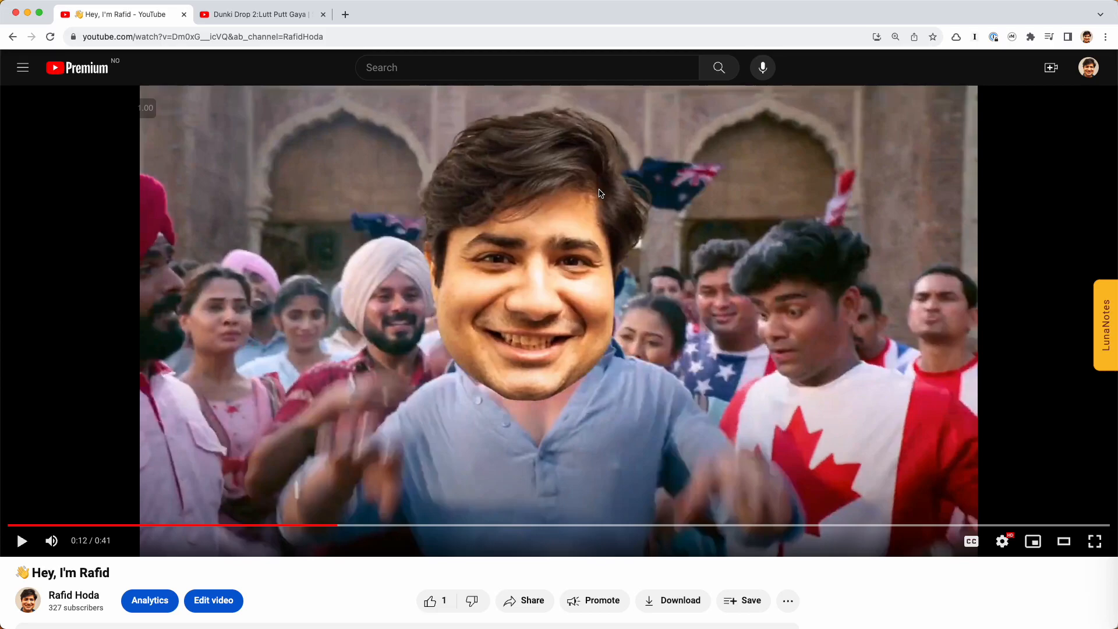
- Launch the Remove Background web search from Alfred to open remove.bg in the browser
{"action": "key", "text": "alt+space"}
{"action": "type", "text": "remove"}
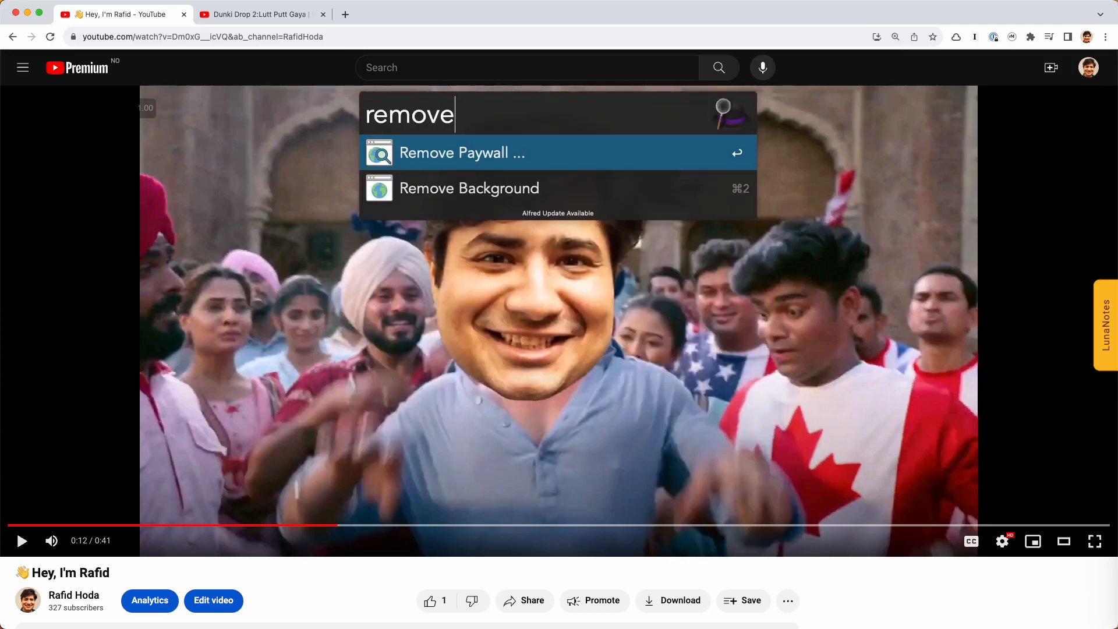
{"action": "key", "text": "Down"}
{"action": "key", "text": "Return"}
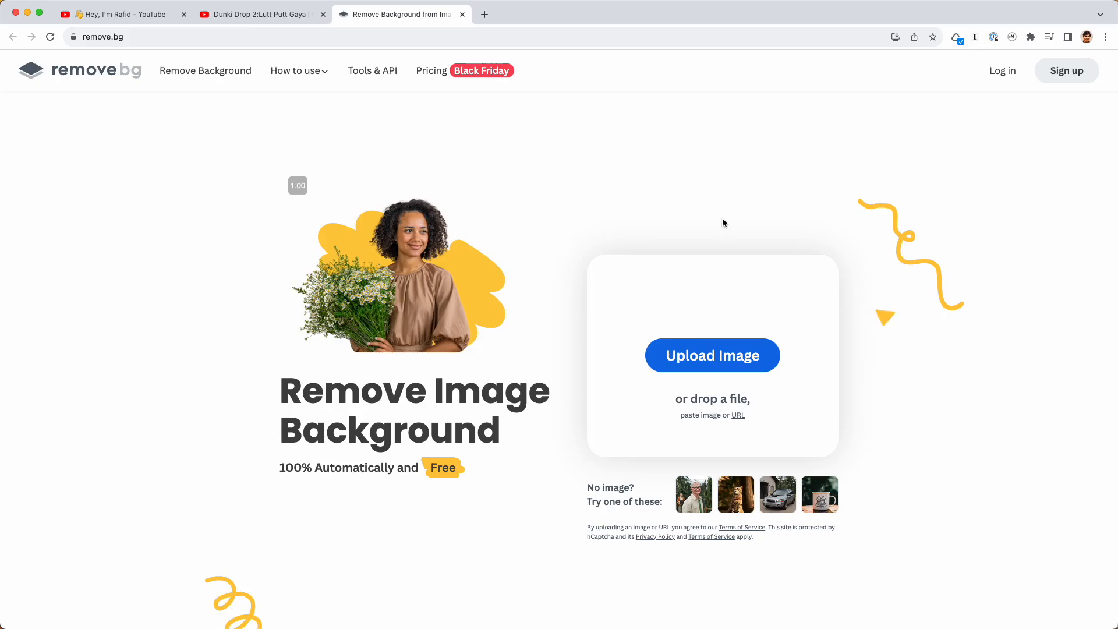
- Open the Photopea online photo editor in a new browser tab
{"action": "key", "text": "ctrl+t"}
{"action": "type", "text": "photo"}
{"action": "key", "text": "Return"}
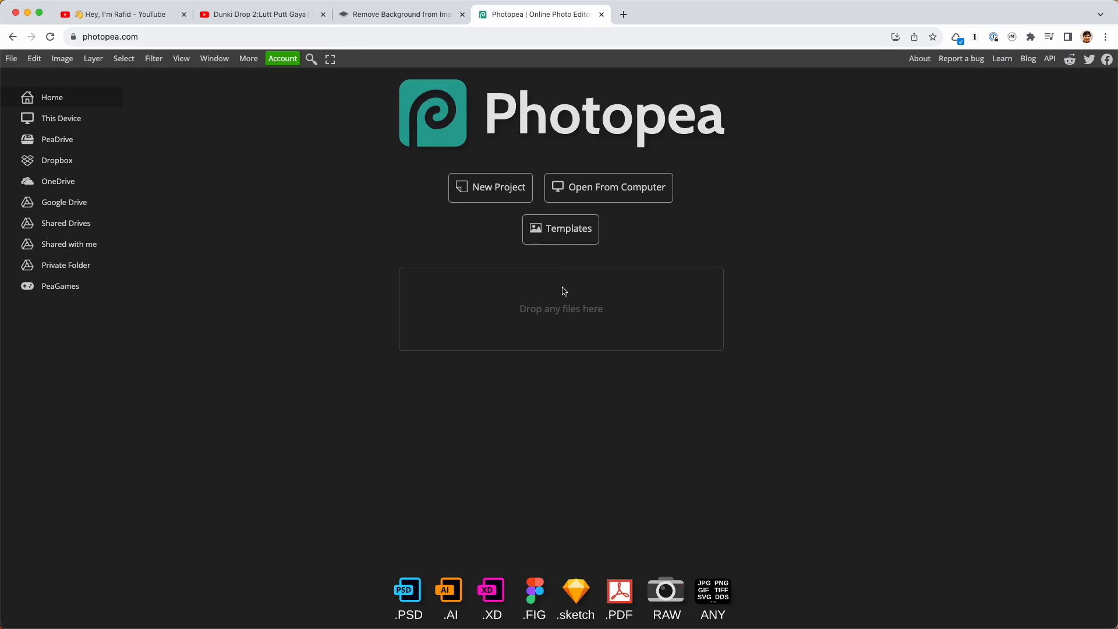
- Switch to Finder and open the Pictures of me folder from 3 Resources in the 0 Inbox window
{"action": "left_click", "coordinate": [226, 18]}
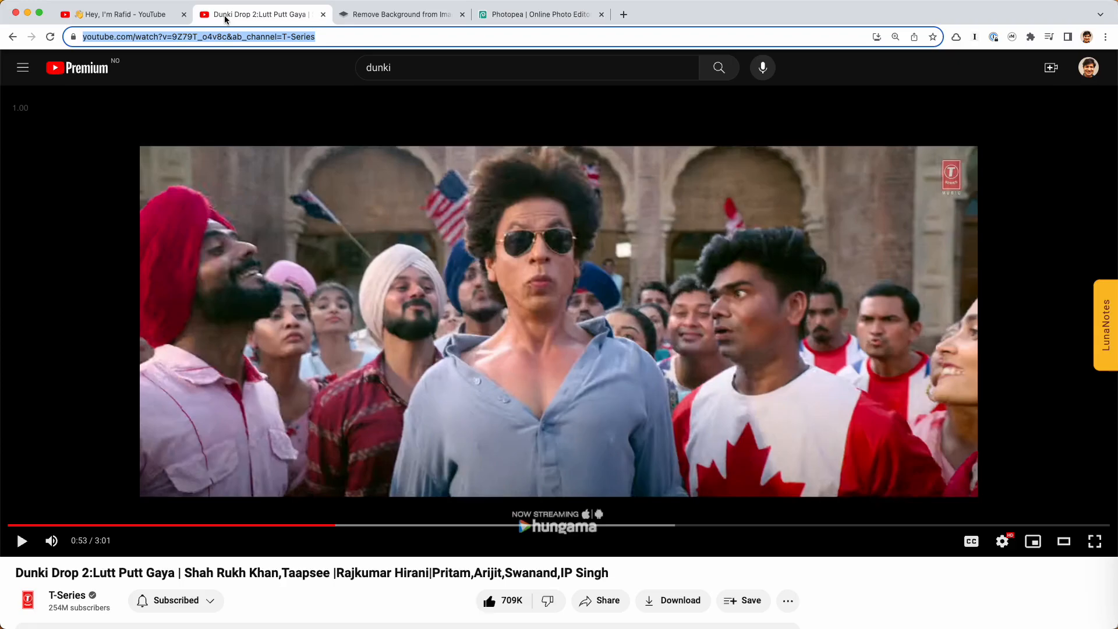
{"action": "key", "text": "super+Tab"}
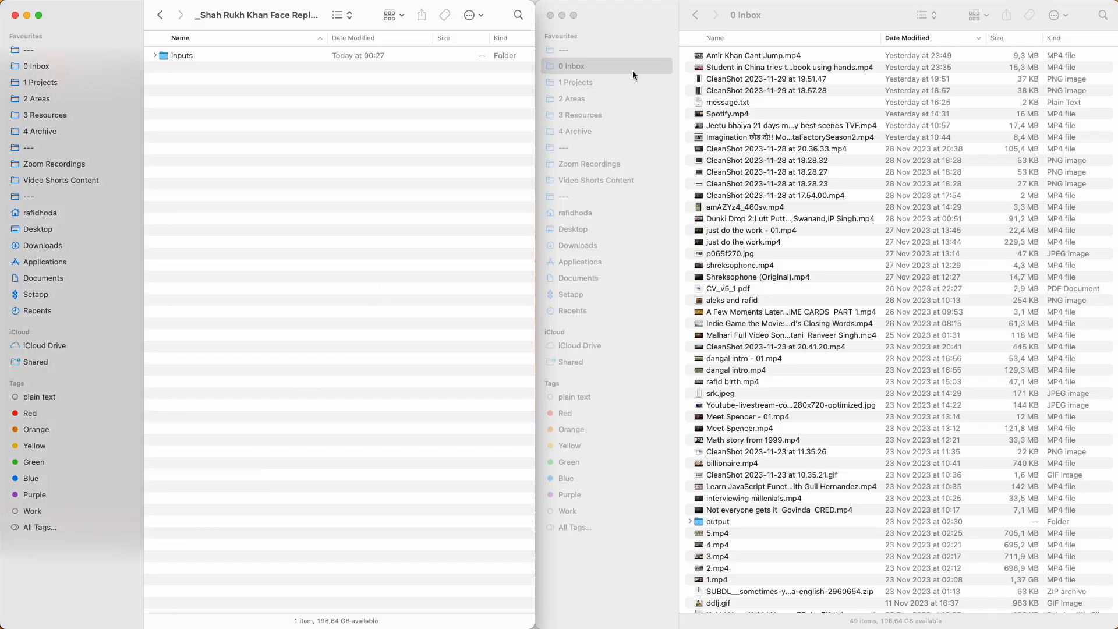
{"action": "left_click", "coordinate": [643, 28]}
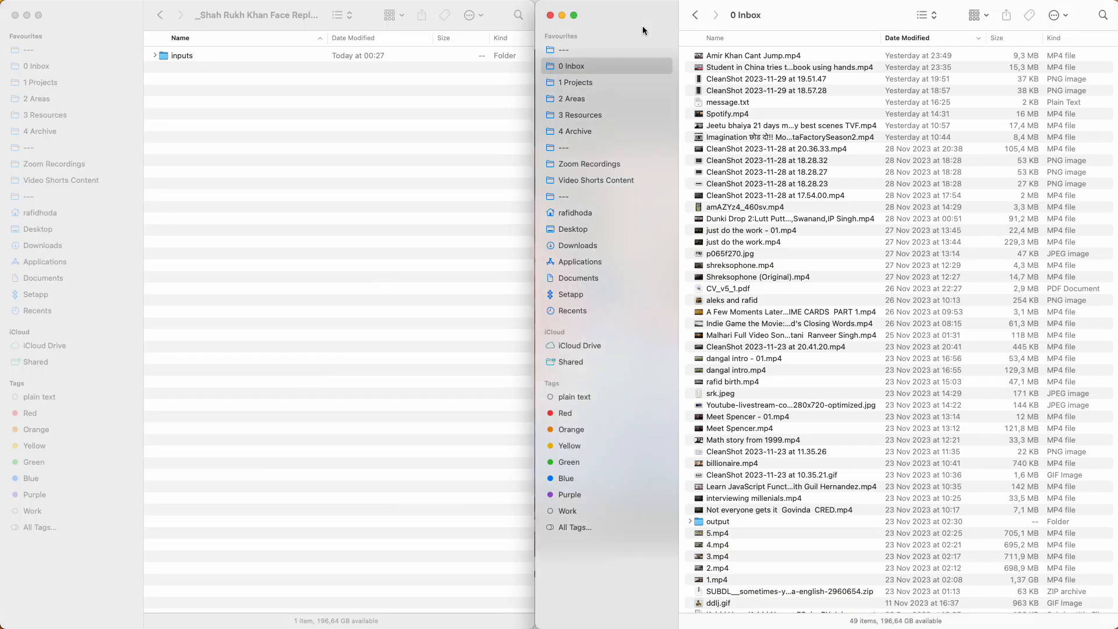
{"action": "left_click", "coordinate": [590, 114]}
{"action": "double_click", "coordinate": [718, 173]}
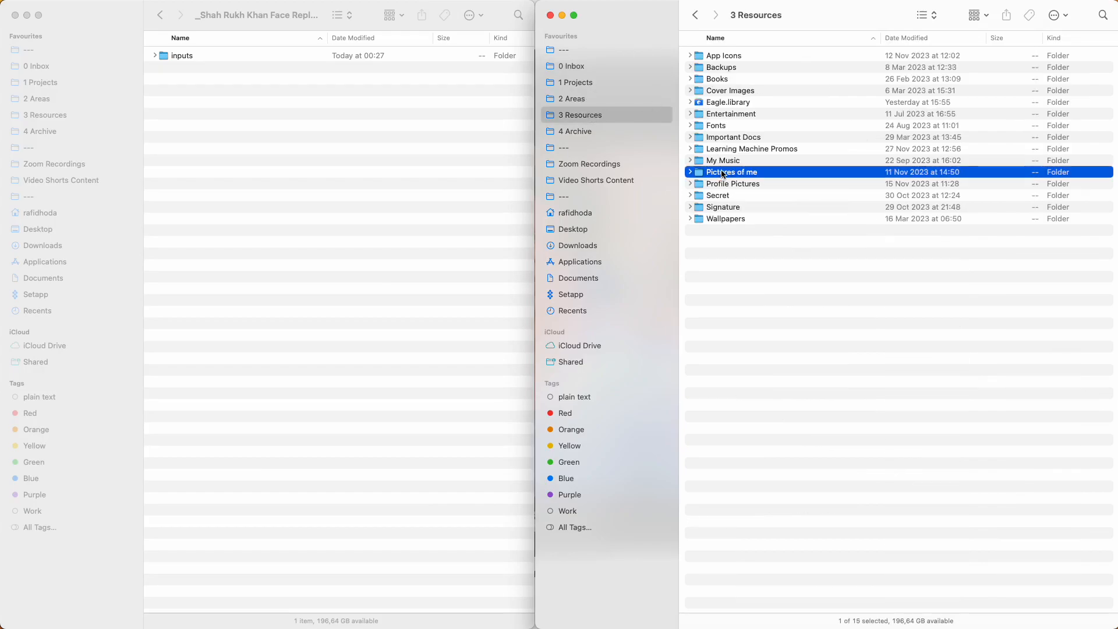
- Preview the transparent head PNG, copy it into the project's inputs folder, and open that folder
{"action": "left_click", "coordinate": [740, 91]}
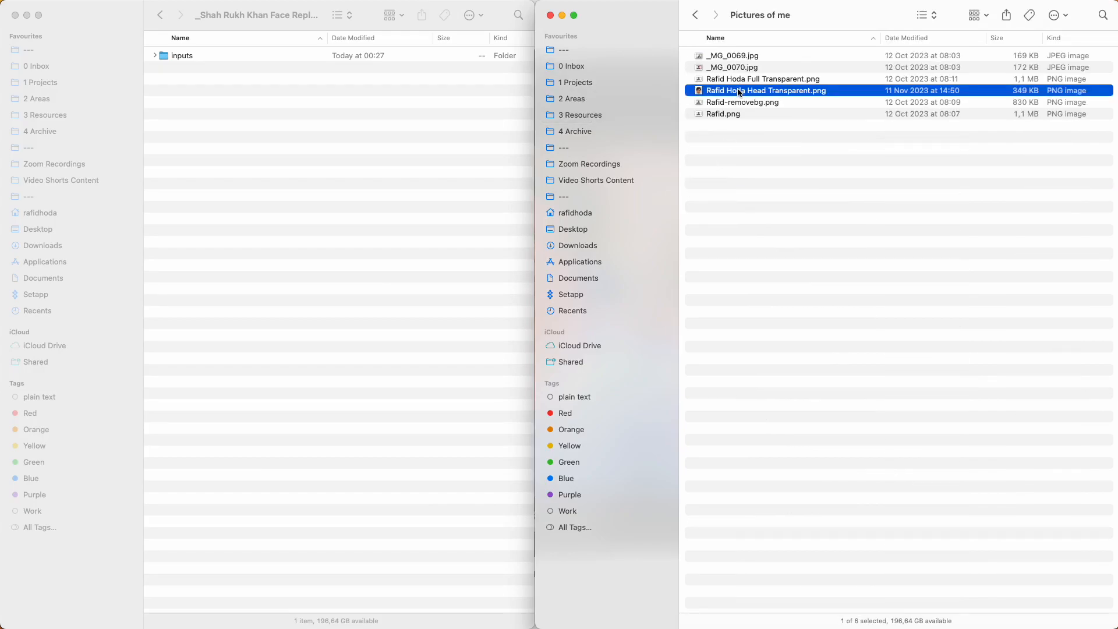
{"action": "key", "text": "space"}
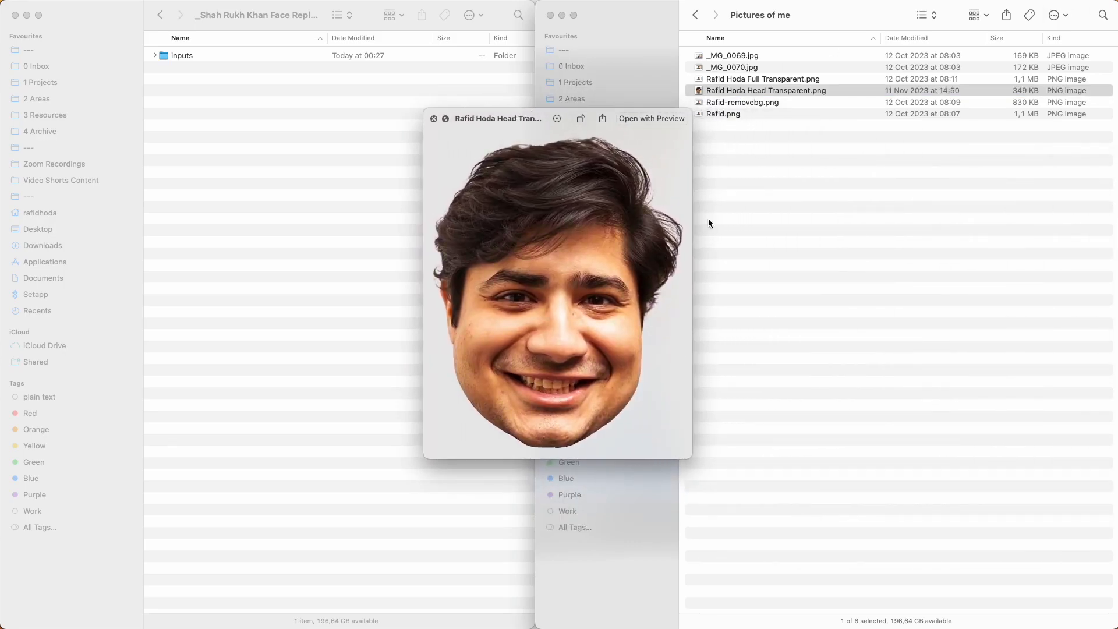
{"action": "key", "text": "space"}
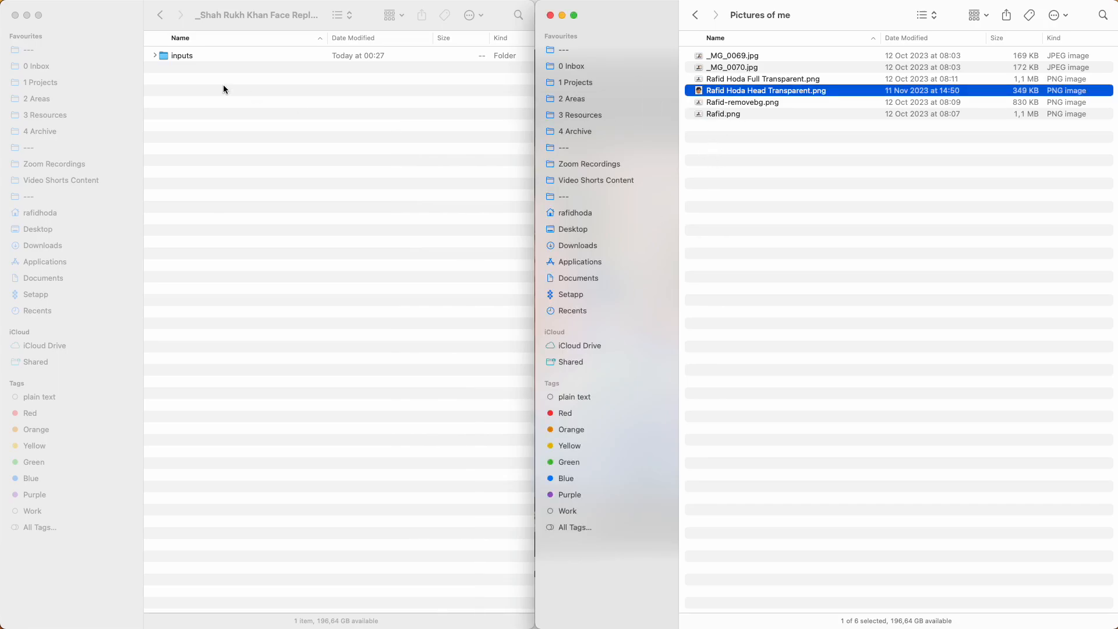
{"action": "left_click", "coordinate": [212, 74]}
{"action": "left_click", "coordinate": [201, 55]}
{"action": "double_click", "coordinate": [202, 55]}
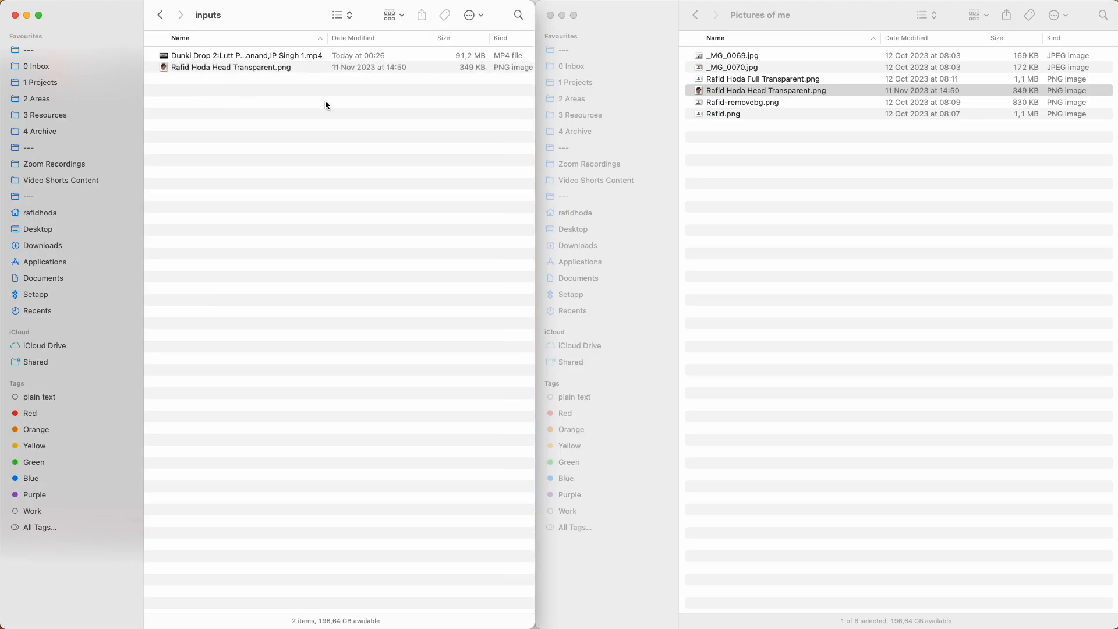
- Close both Finder windows and return to the browser with the original Dunki Drop 2 video
{"action": "left_click", "coordinate": [636, 11]}
{"action": "key", "text": "super+w"}
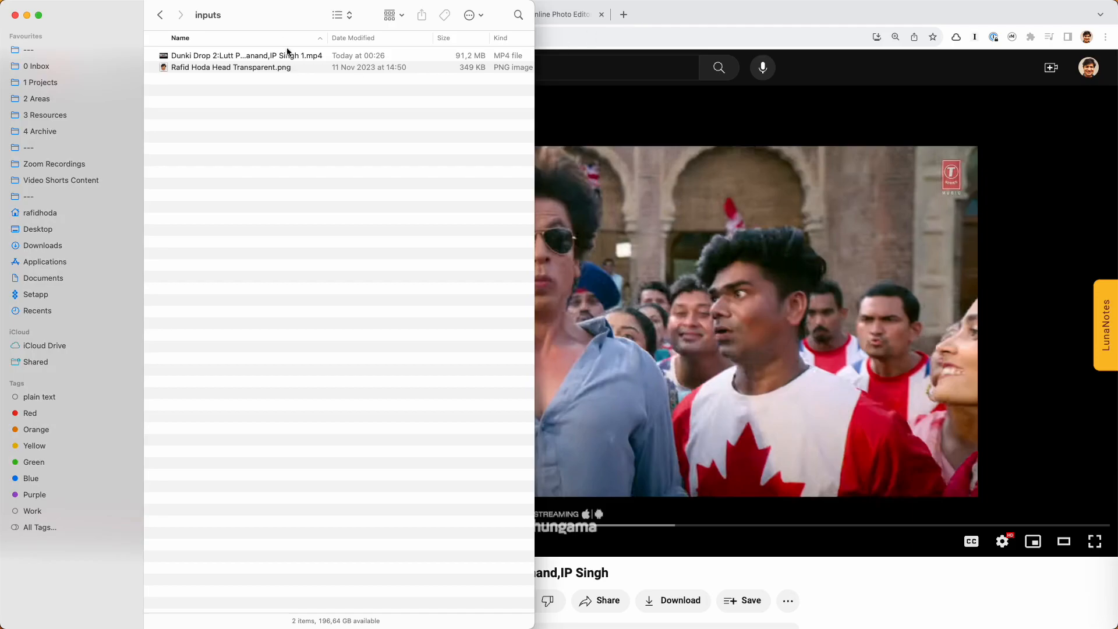
{"action": "key", "text": "super+w"}
{"action": "left_click", "coordinate": [289, 439]}
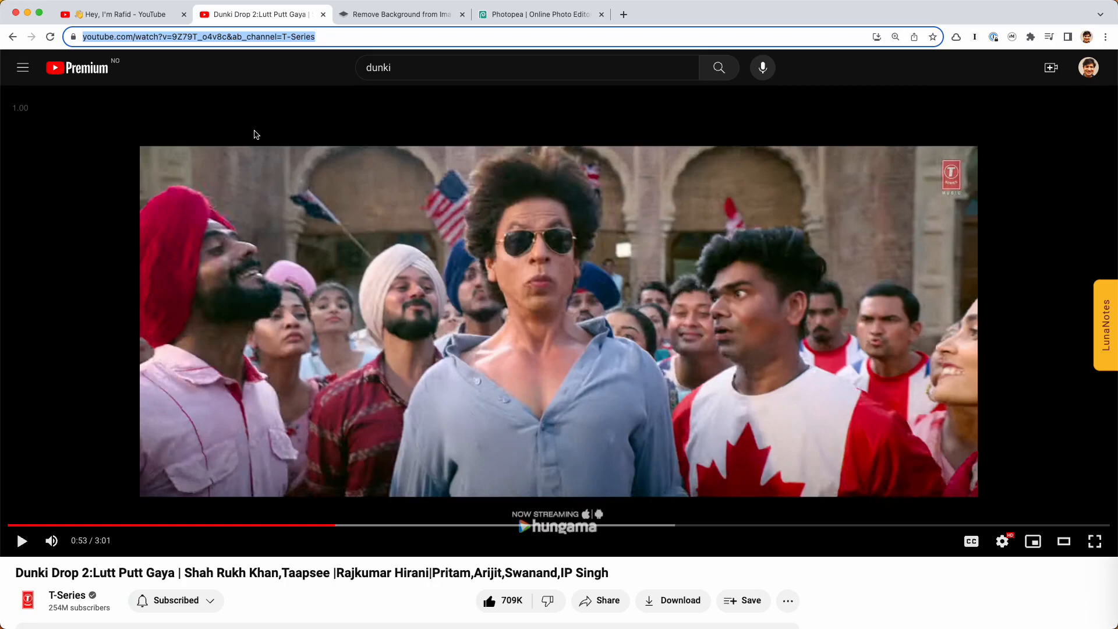
- Review the finished face-replacement video on YouTube, checking several moments in the first 14 seconds and pausing at 0:14
{"action": "left_click", "coordinate": [146, 15]}
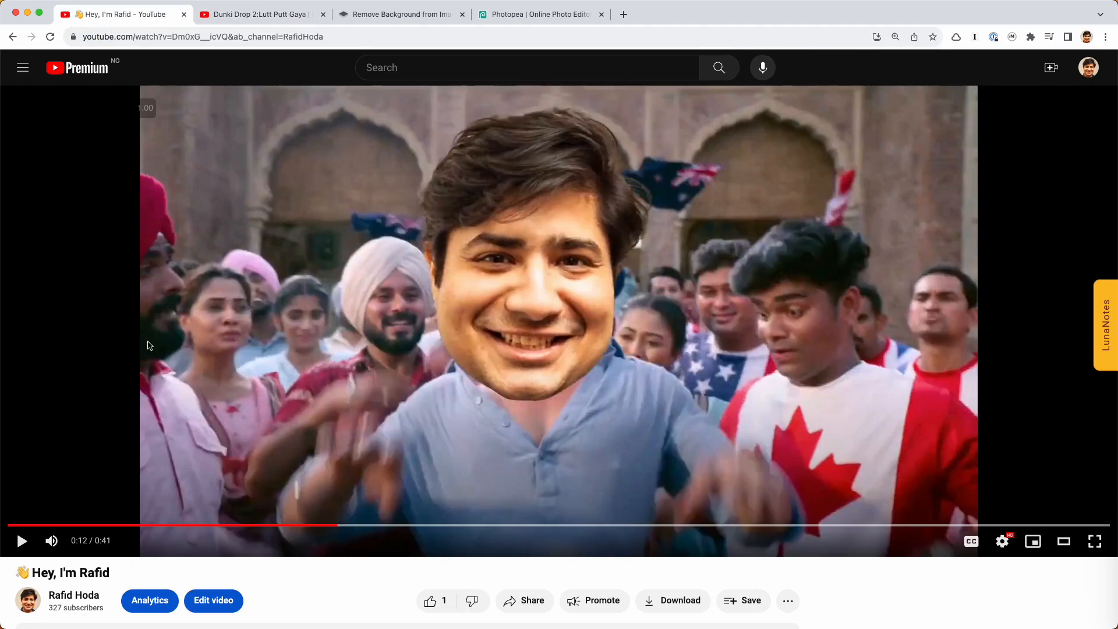
{"action": "left_click", "coordinate": [115, 526]}
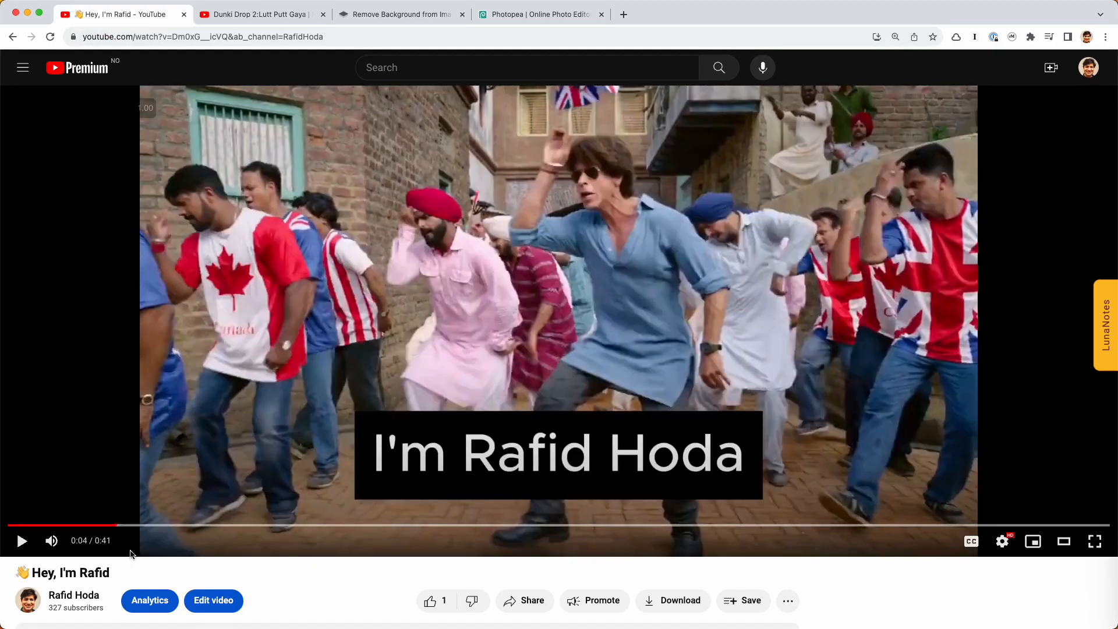
{"action": "left_click_drag", "start_coordinate": [116, 526], "coordinate": [69, 526]}
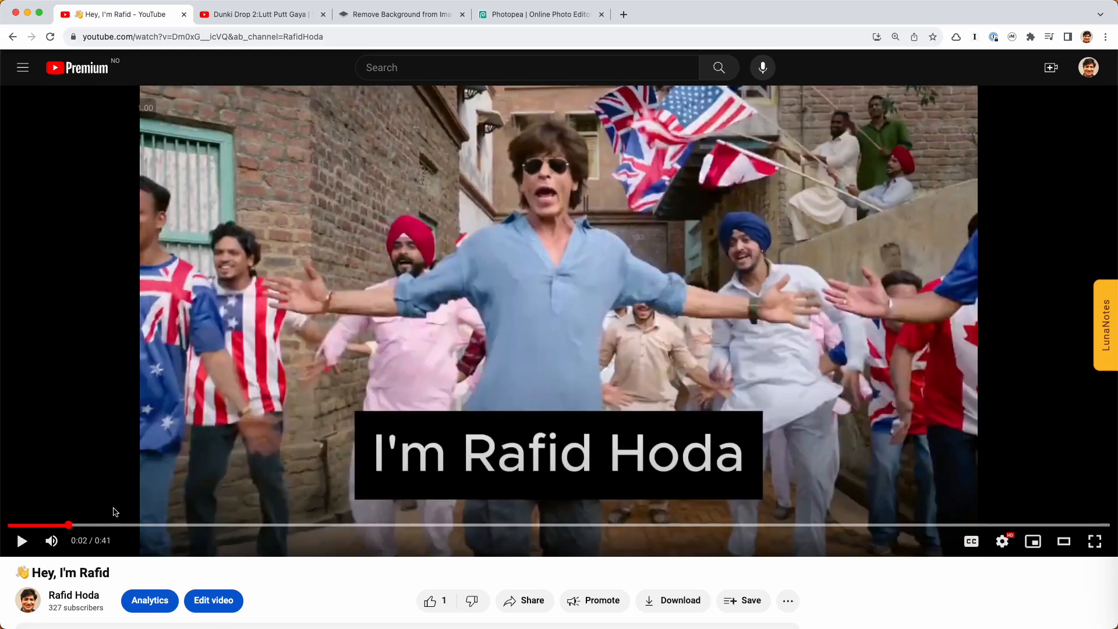
{"action": "left_click", "coordinate": [219, 526]}
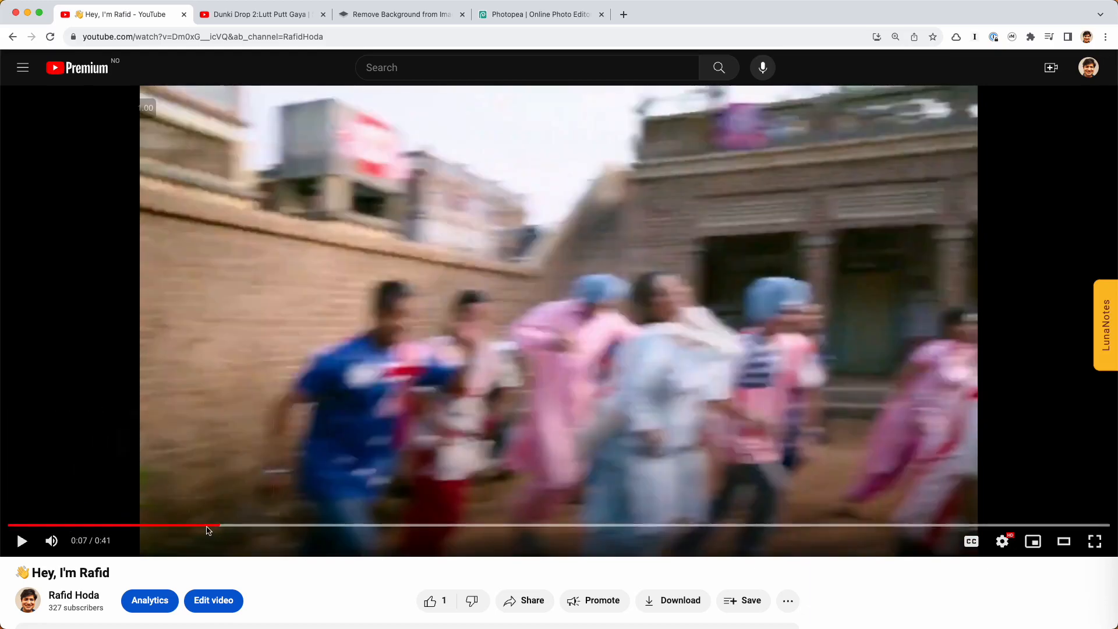
{"action": "left_click", "coordinate": [253, 527]}
{"action": "left_click", "coordinate": [272, 526]}
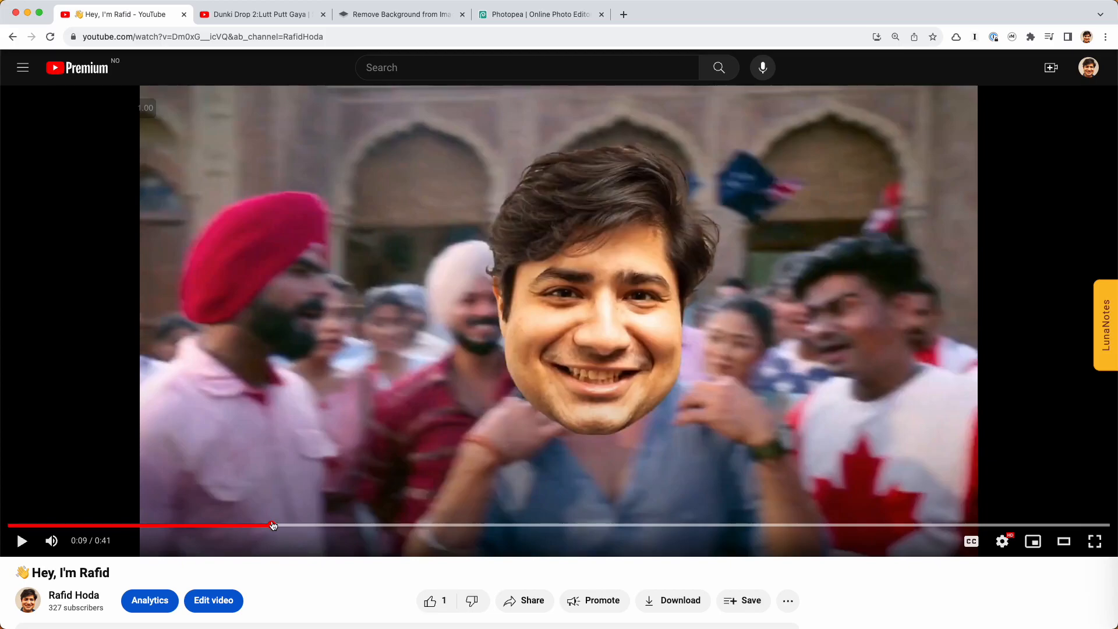
{"action": "left_click", "coordinate": [284, 448]}
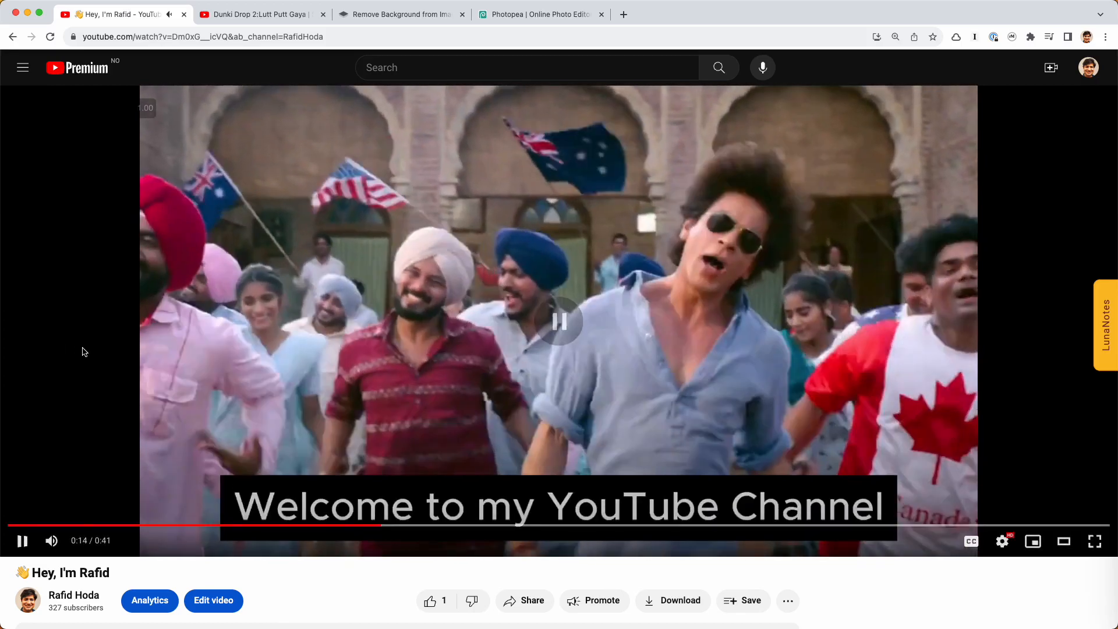
{"action": "left_click", "coordinate": [84, 352]}
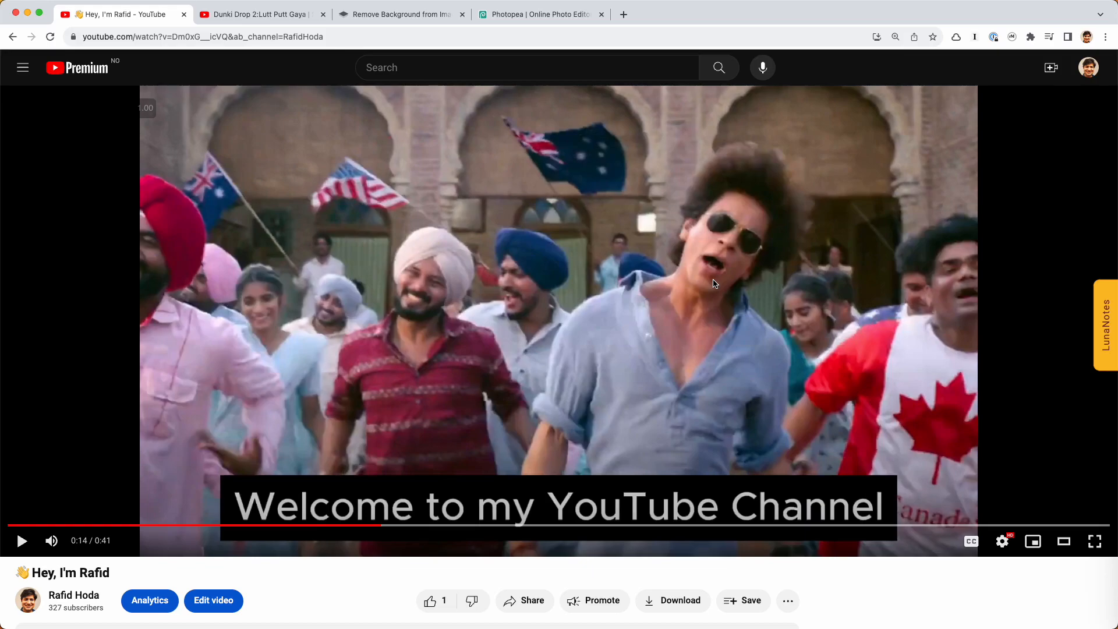
- Switch to CapCut and create a new video project
{"action": "key", "text": "alt+space"}
{"action": "type", "text": "cap"}
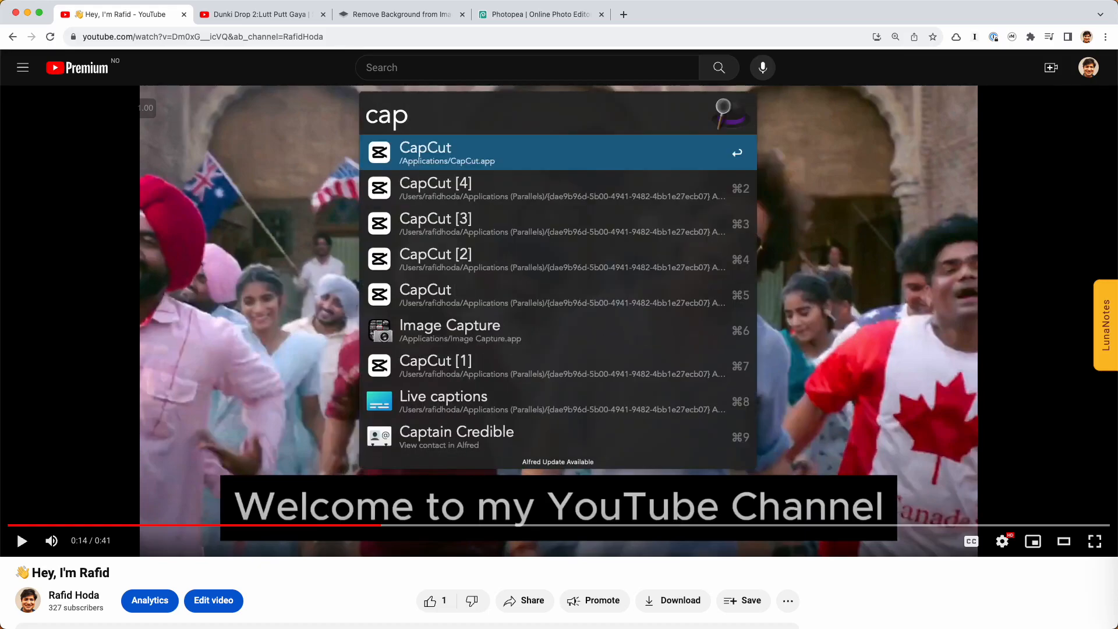
{"action": "key", "text": "Return"}
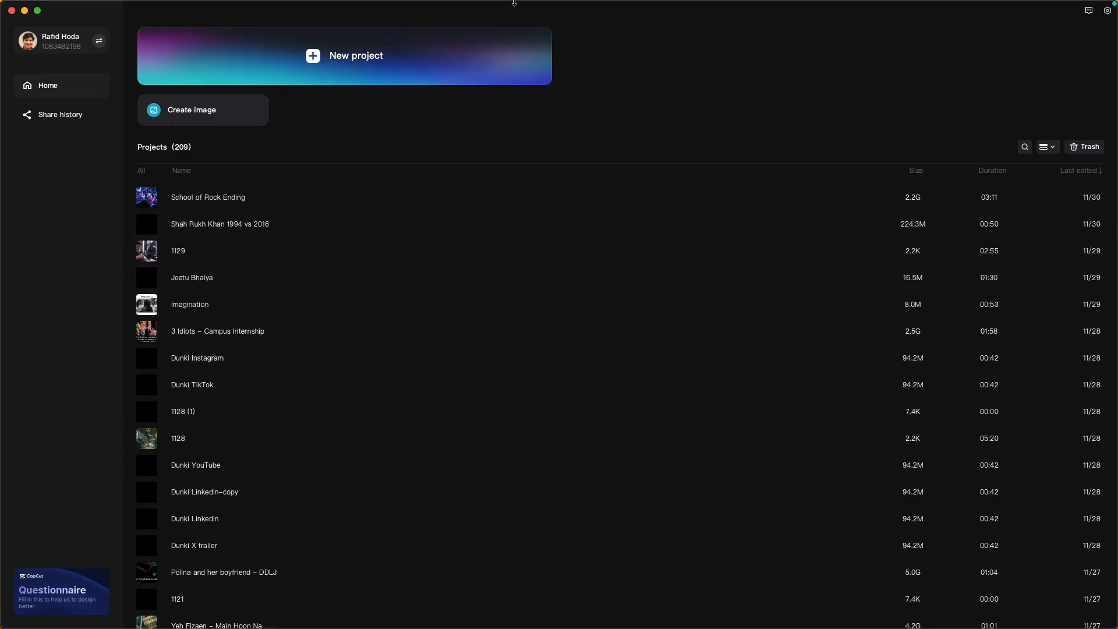
{"action": "left_click", "coordinate": [466, 57]}
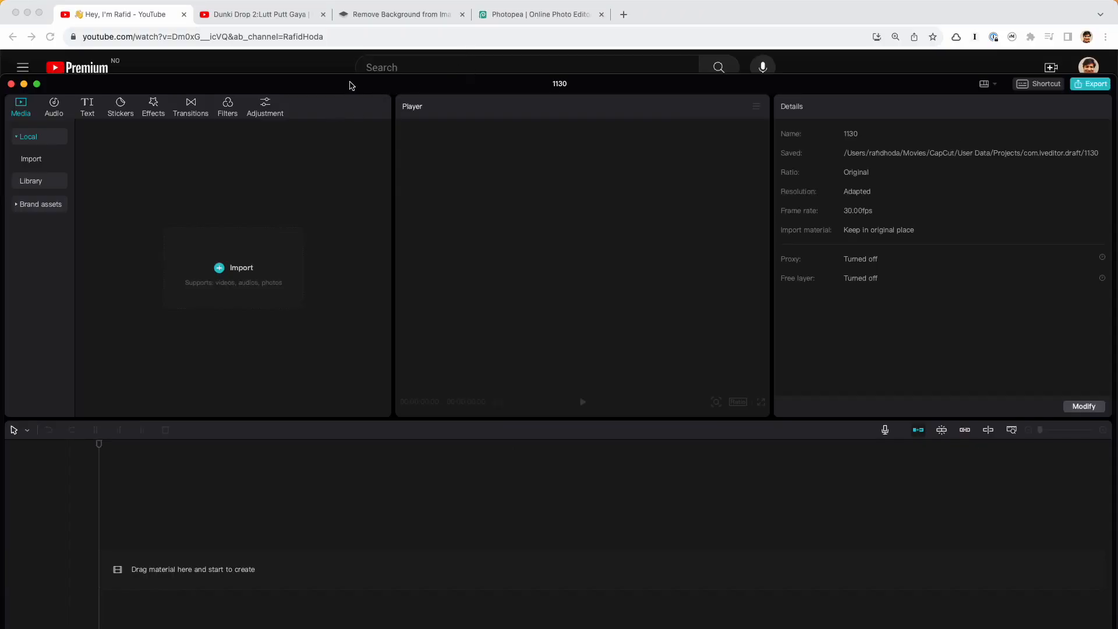
- Rename the project as Shah Rukh Khan Face Swap Tutorial
{"action": "left_click", "coordinate": [560, 8]}
{"action": "type", "text": "S"}
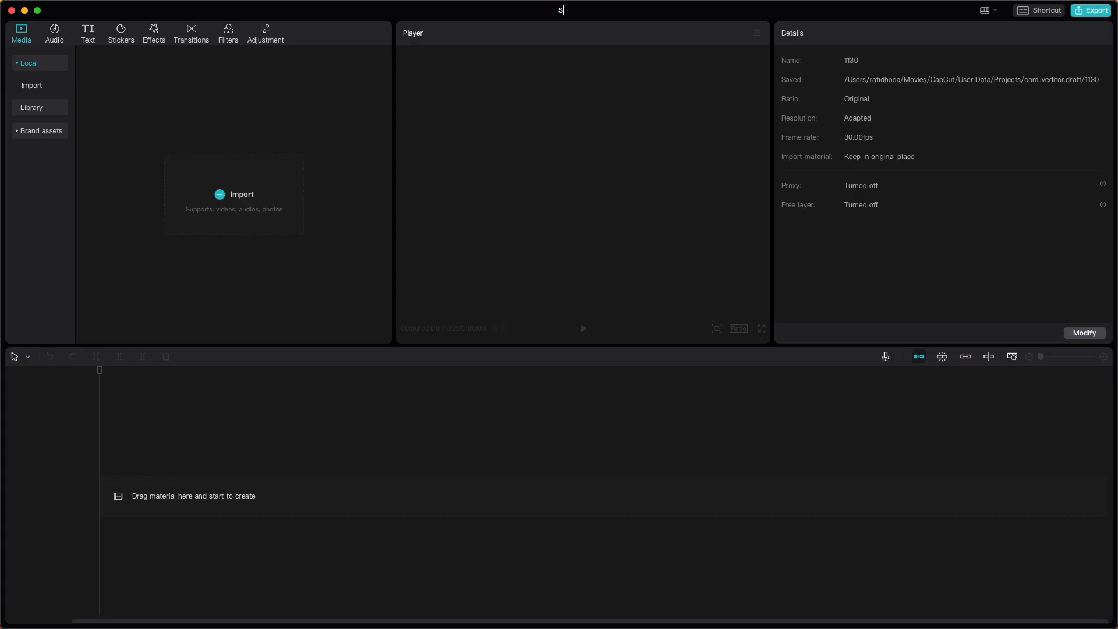
{"action": "type", "text": "hah Rukh Khan Face Swap Tutorial"}
{"action": "key", "text": "Return"}
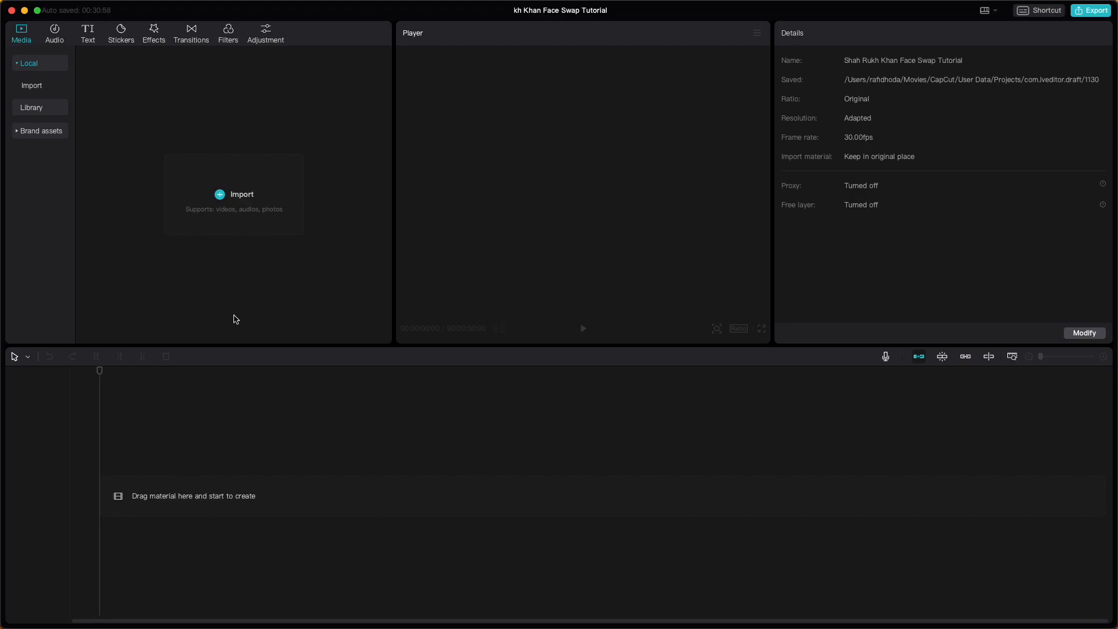
- Switch to Finder beside the editor and open the inputs folder of the Shah Rukh Khan Face Replacement project in 1 Projects
{"action": "key", "text": "super+Tab"}
{"action": "left_click_drag", "start_coordinate": [2, 5], "coordinate": [545, 5]}
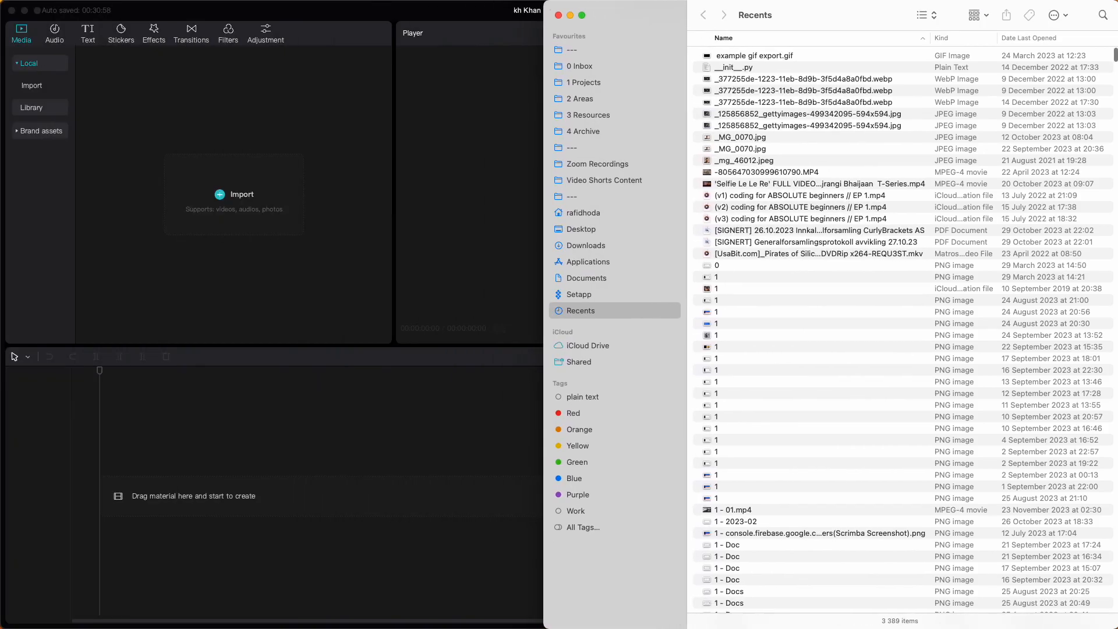
{"action": "left_click", "coordinate": [602, 83]}
{"action": "double_click", "coordinate": [743, 138]}
{"action": "left_click", "coordinate": [728, 57]}
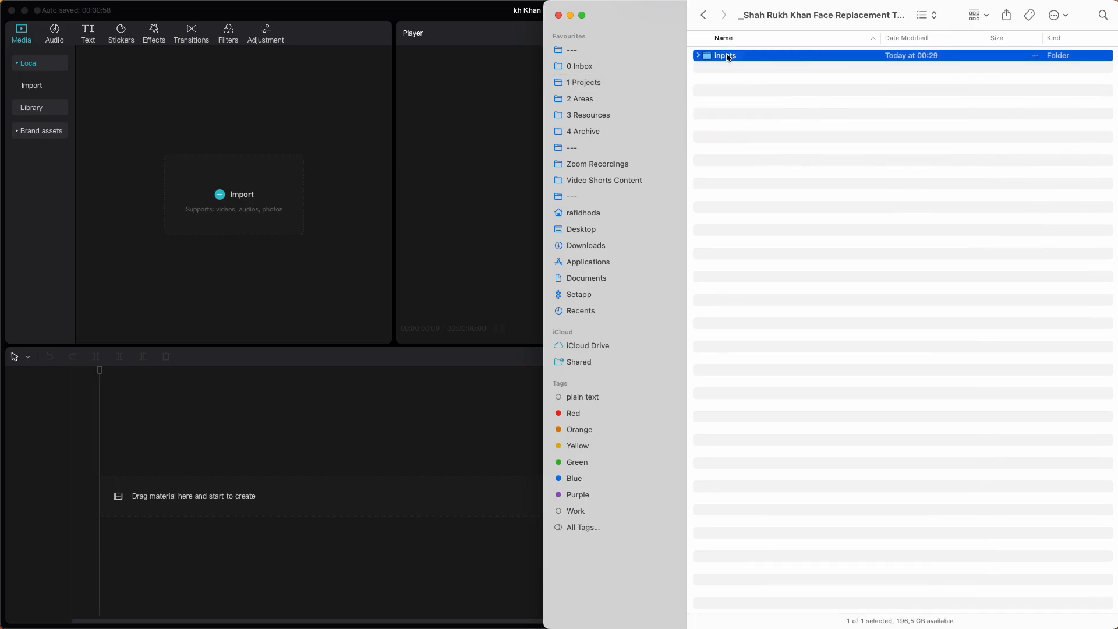
{"action": "double_click", "coordinate": [728, 56]}
- Import the Dunki Drop 2 MP4 and the transparent head PNG together into CapCut's media library, and return to CapCut
{"action": "left_click", "coordinate": [745, 56]}
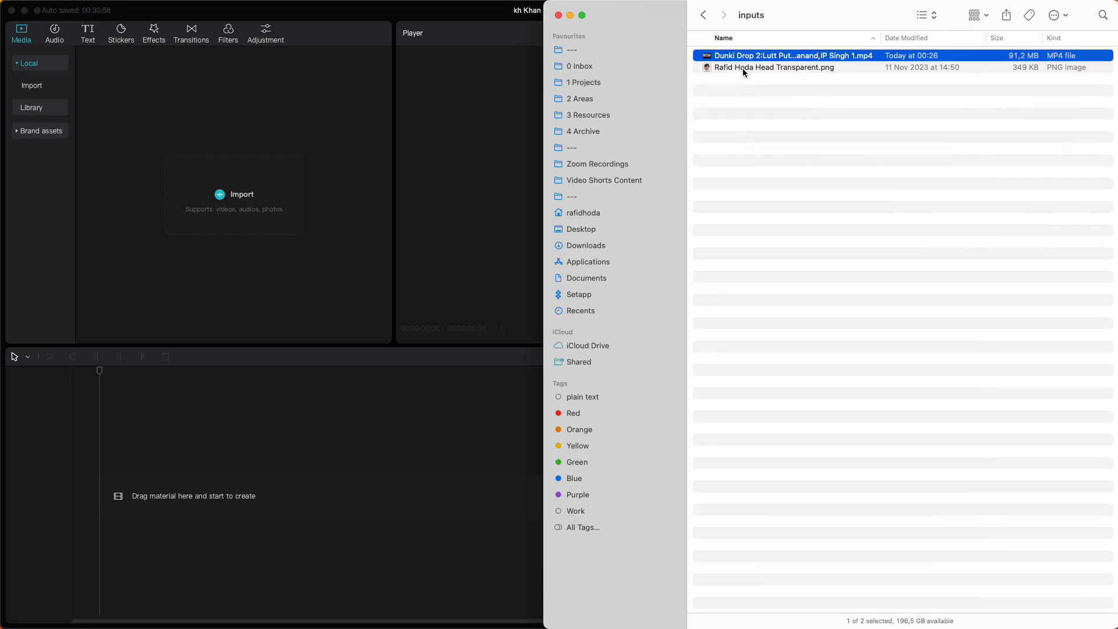
{"action": "left_click", "coordinate": [743, 69], "text": "shift"}
{"action": "left_click_drag", "start_coordinate": [745, 69], "coordinate": [305, 196]}
{"action": "left_click", "coordinate": [766, 191]}
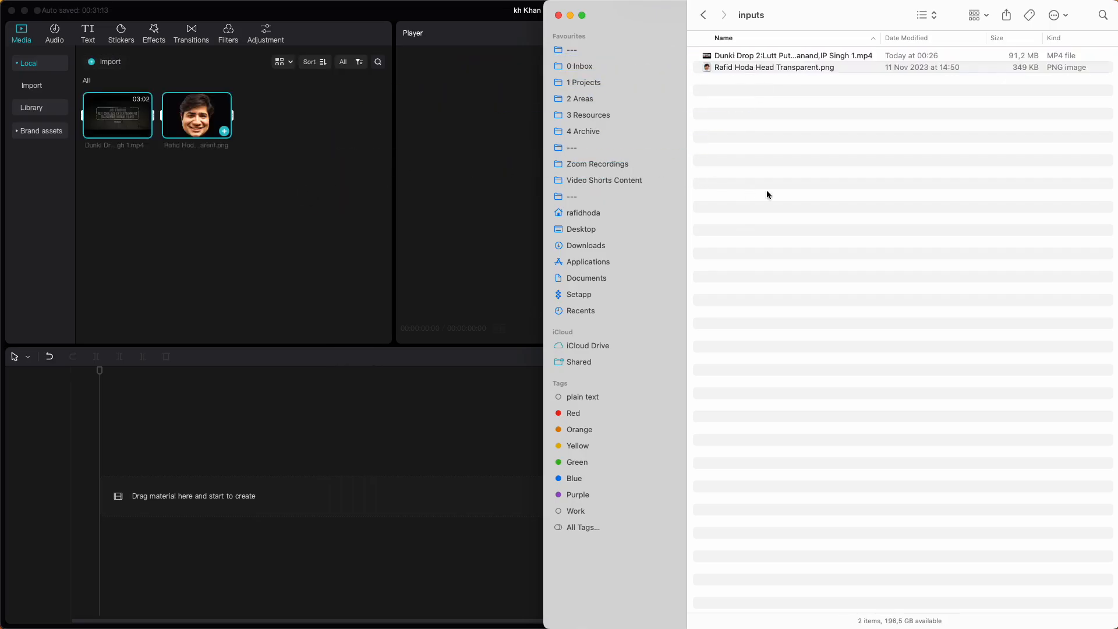
{"action": "key", "text": "super+Tab"}
{"action": "left_click", "coordinate": [274, 210]}
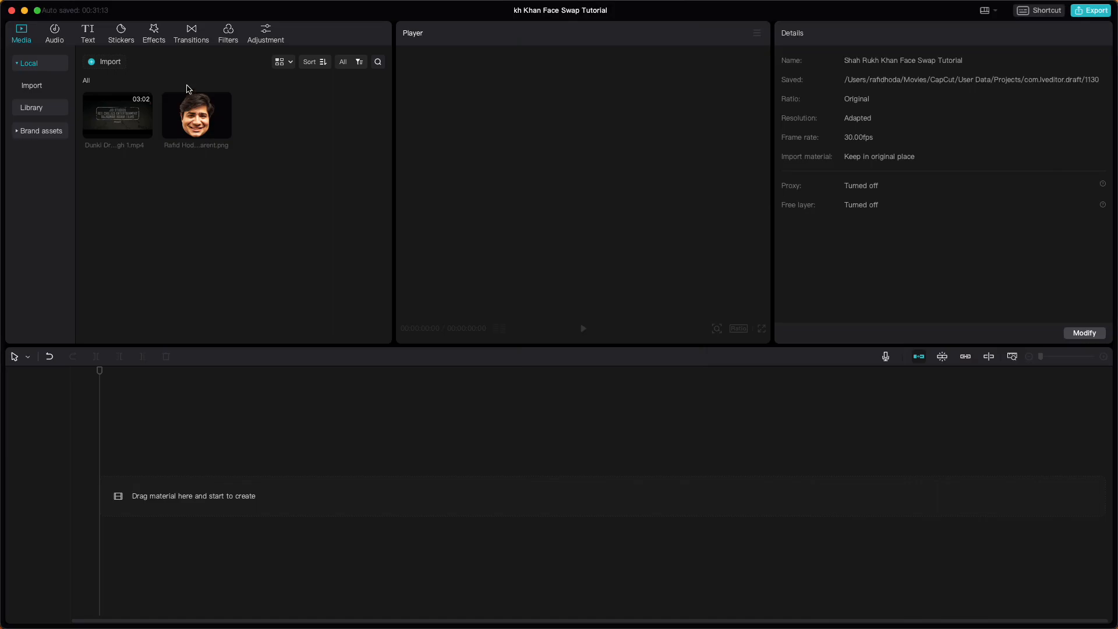
- Delete the transparent head image from the project's media library
{"action": "left_click", "coordinate": [194, 110]}
{"action": "right_click", "coordinate": [194, 110]}
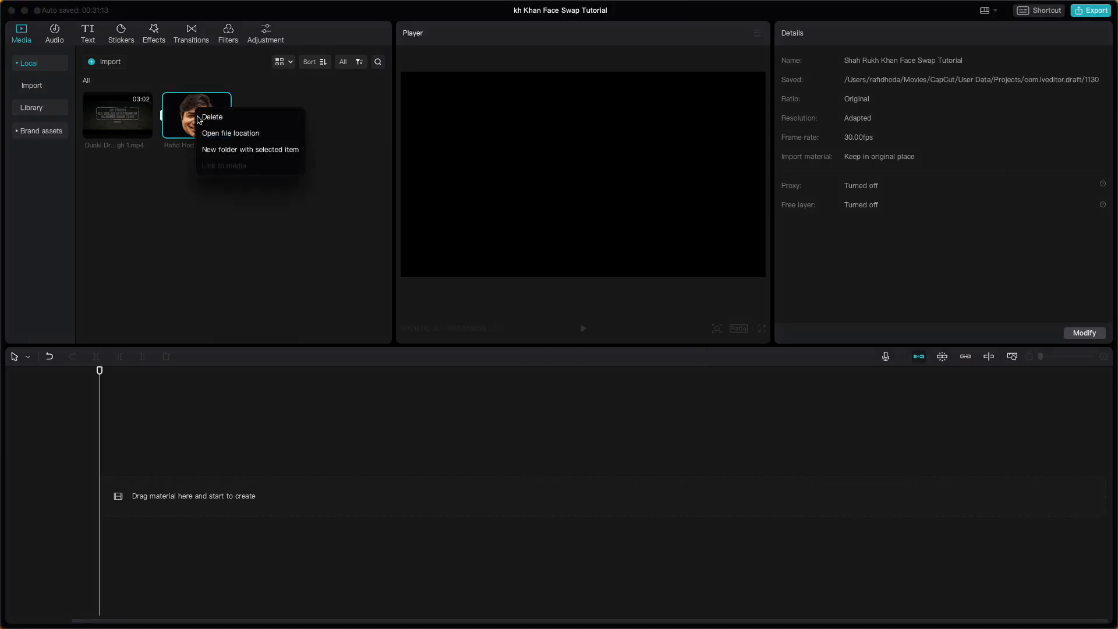
{"action": "left_click", "coordinate": [210, 119]}
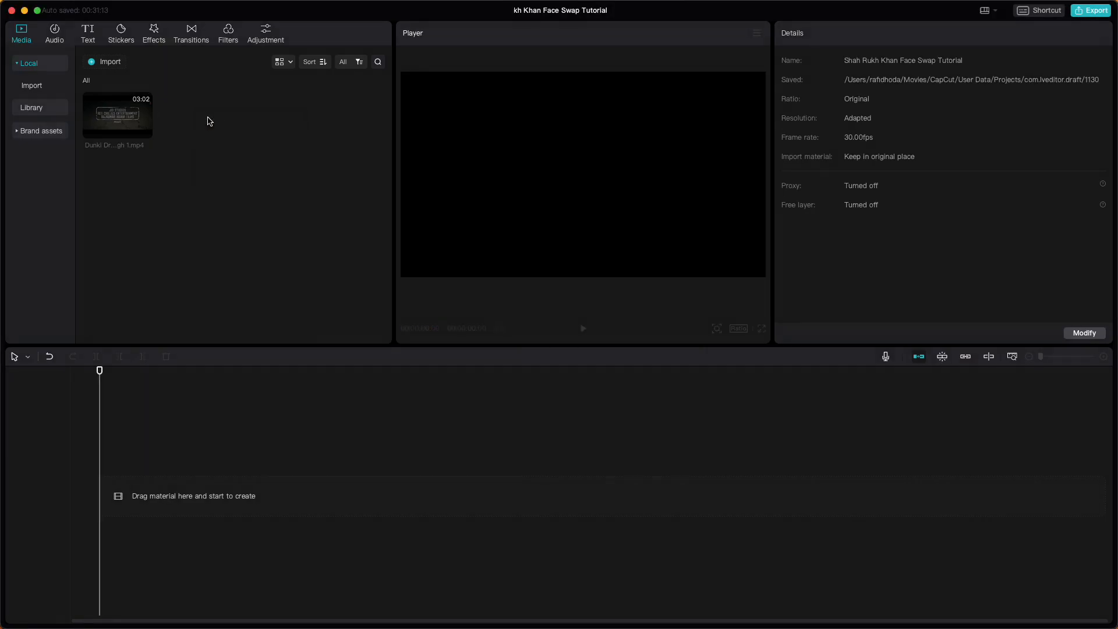
- Add the Dunki Drop 2 video to the start of the timeline
{"action": "left_click_drag", "start_coordinate": [130, 121], "coordinate": [114, 501]}
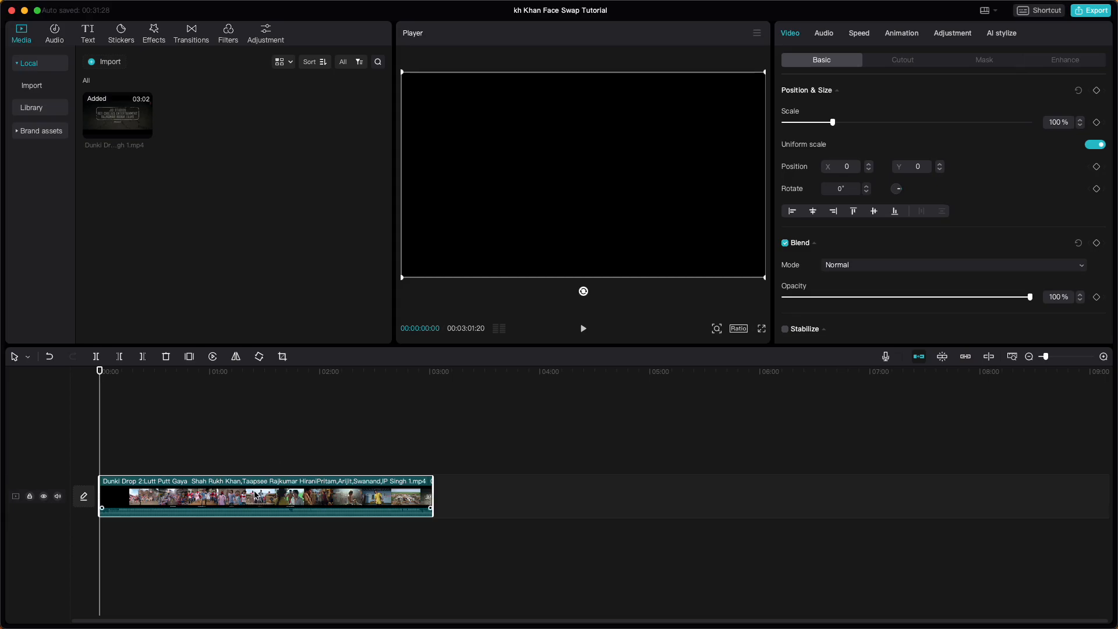
{"action": "scroll", "coordinate": [255, 494], "scroll_direction": "up", "scroll_amount": 5}
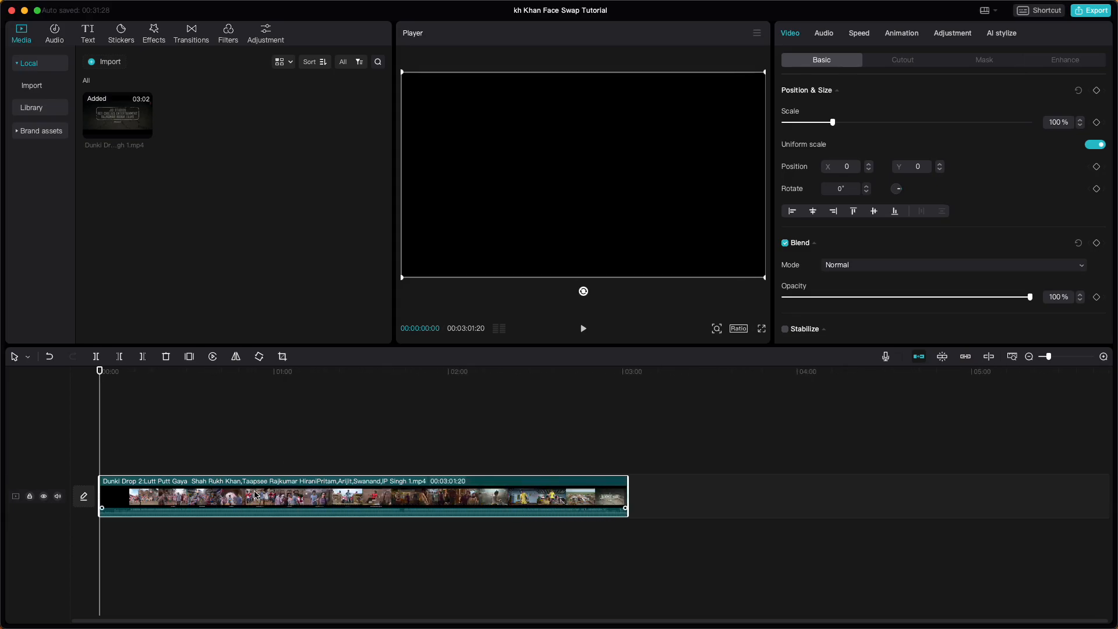
{"action": "scroll", "coordinate": [254, 494], "scroll_direction": "up", "scroll_amount": 2}
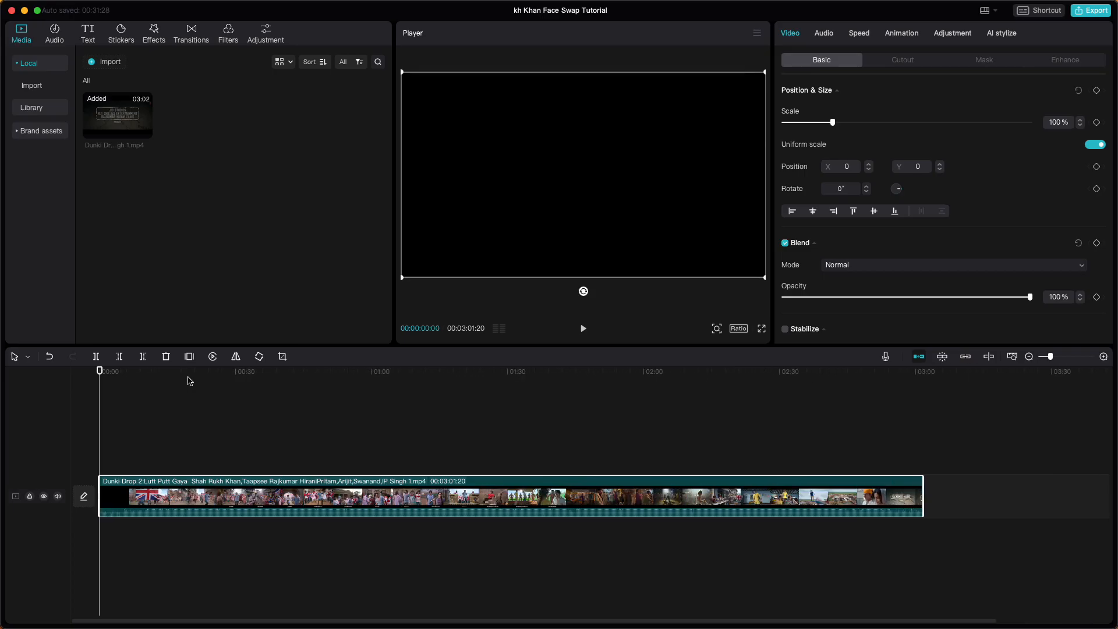
- Split the video at 00:00:41:29 and delete the part before the cut
{"action": "left_click_drag", "start_coordinate": [187, 371], "coordinate": [291, 394]}
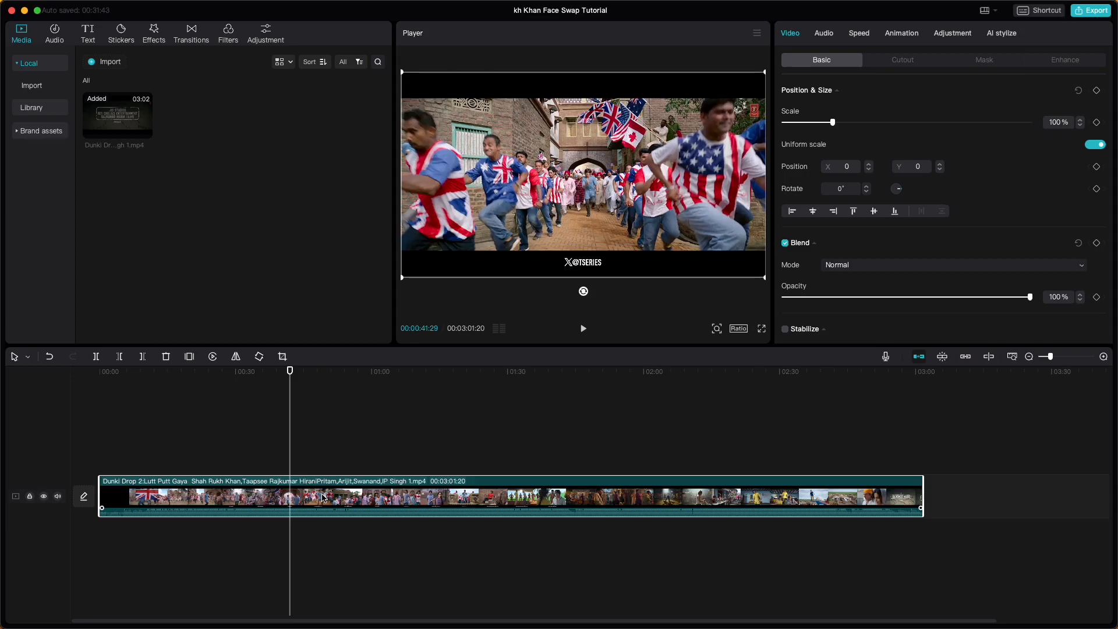
{"action": "key", "text": "super+b"}
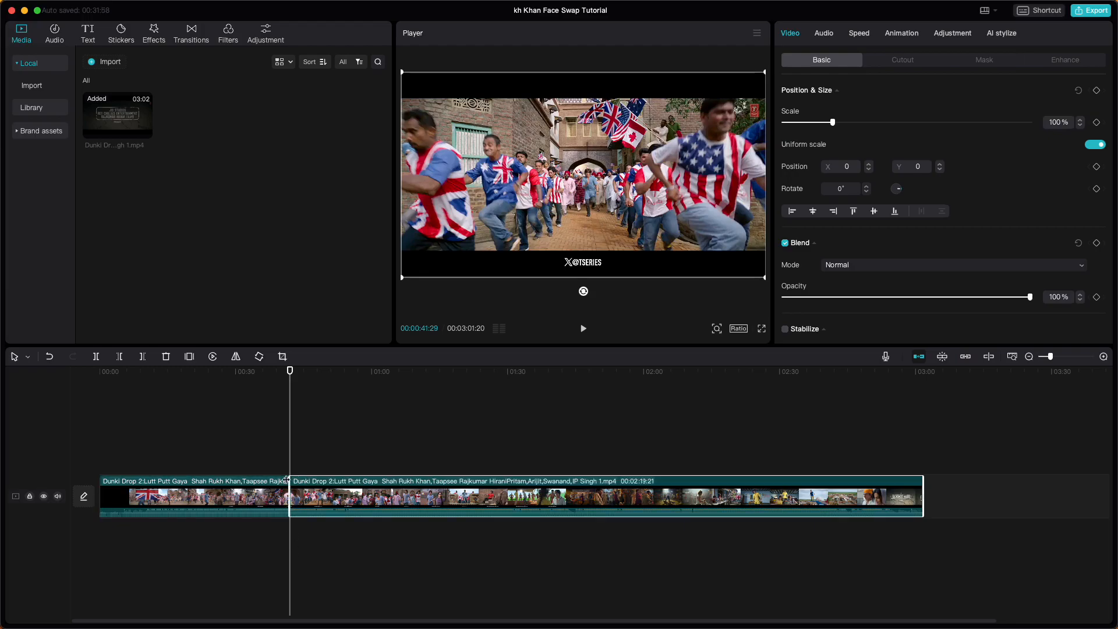
{"action": "left_click", "coordinate": [236, 483]}
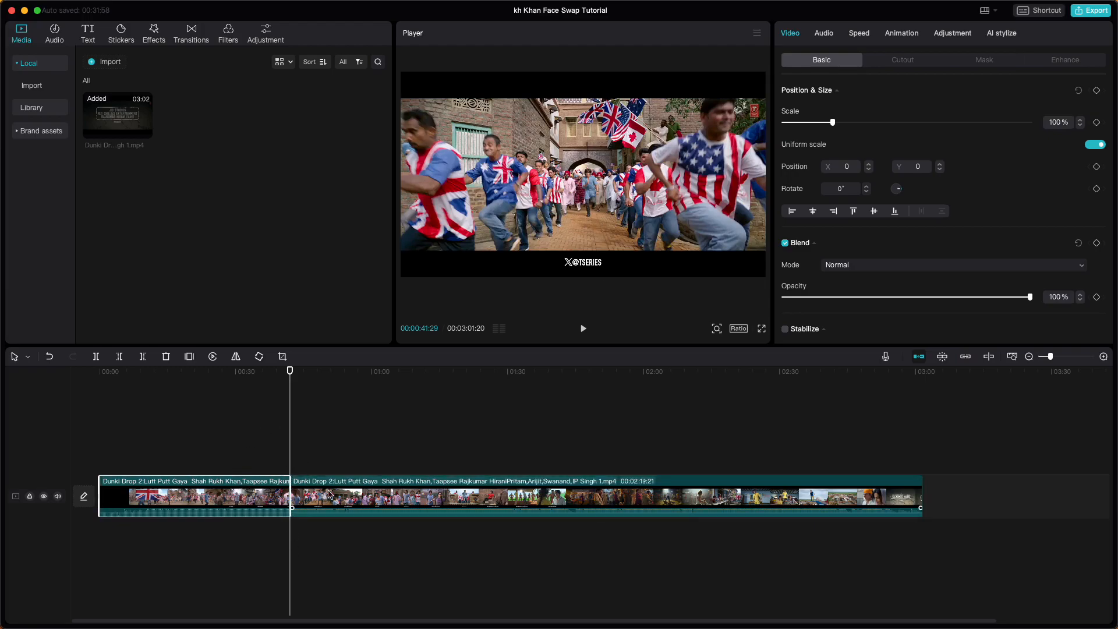
{"action": "key", "text": "Delete"}
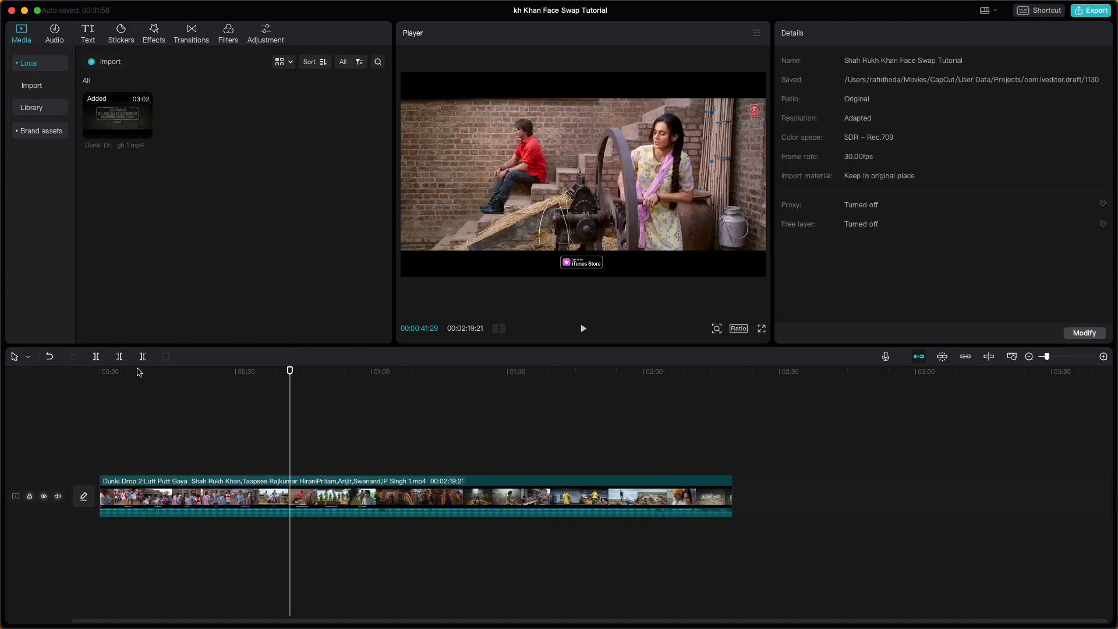
- Trim off everything in the remaining clip after 00:00:19:14
{"action": "left_click", "coordinate": [108, 374]}
{"action": "left_click_drag", "start_coordinate": [109, 376], "coordinate": [188, 393]}
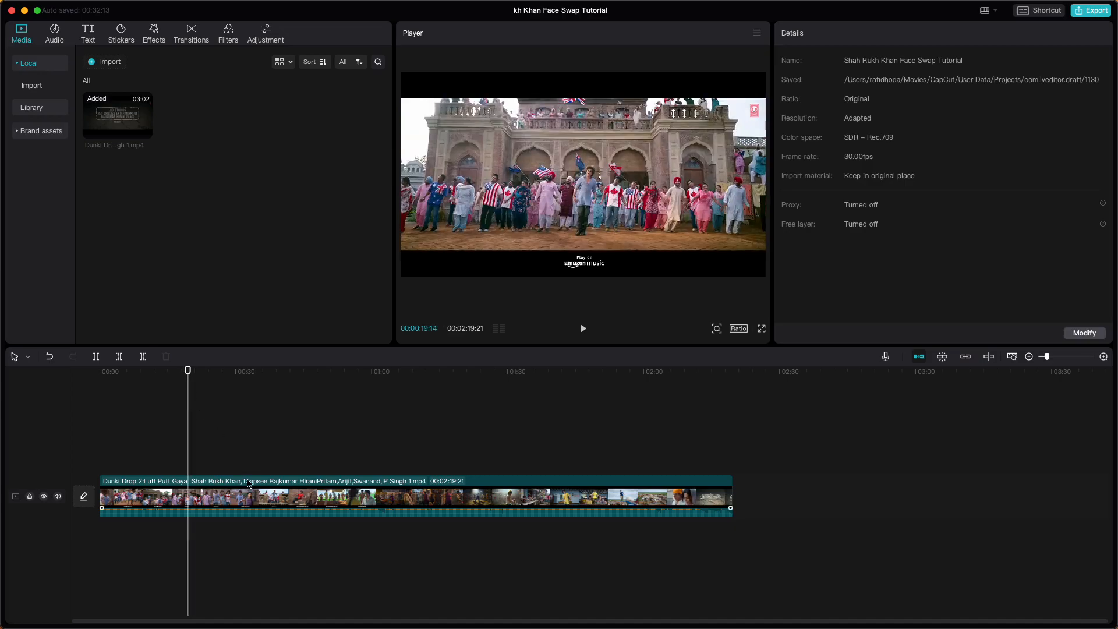
{"action": "left_click", "coordinate": [285, 504]}
{"action": "key", "text": "w"}
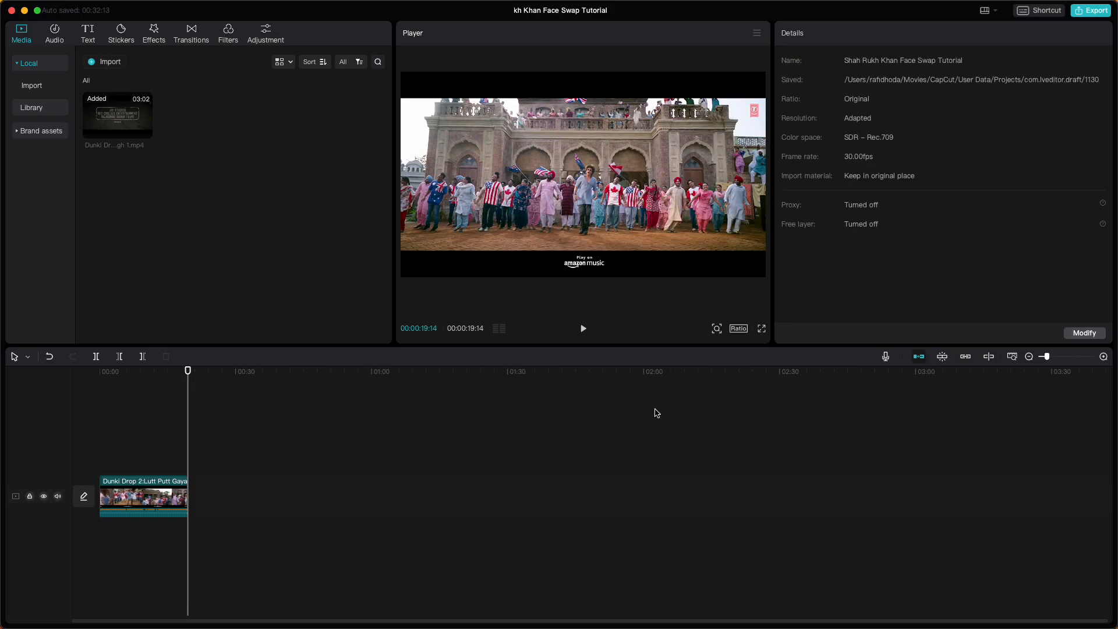
- Enlarge the clip to 135% scale in the preview to crop out the black bars, and check the aspect ratio options
{"action": "left_click", "coordinate": [1012, 357]}
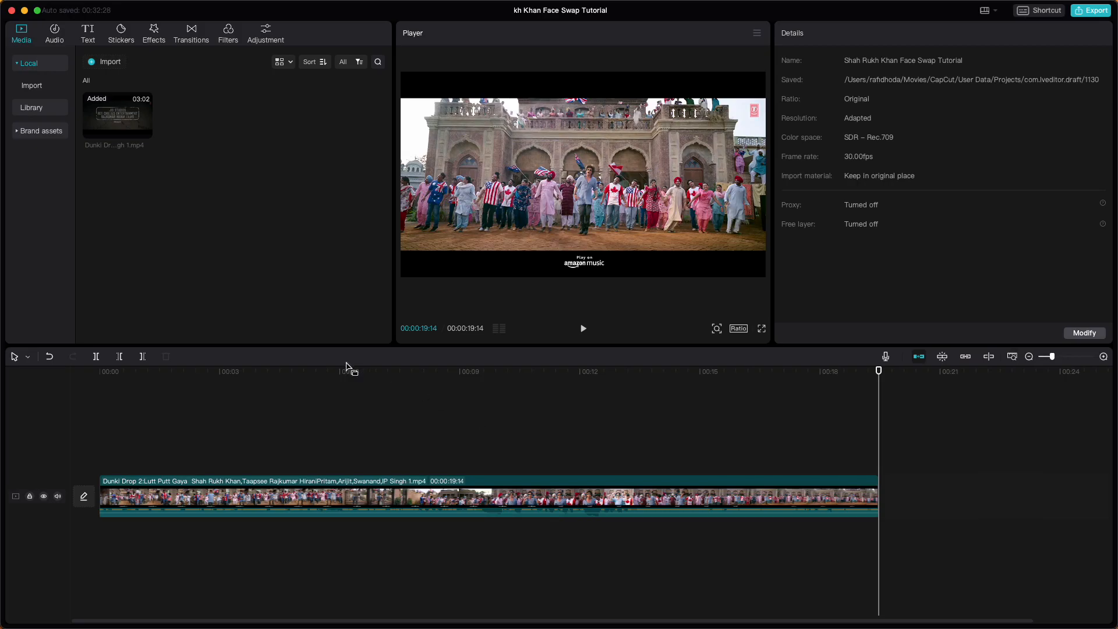
{"action": "left_click_drag", "start_coordinate": [306, 374], "coordinate": [216, 381]}
{"action": "left_click", "coordinate": [538, 263]}
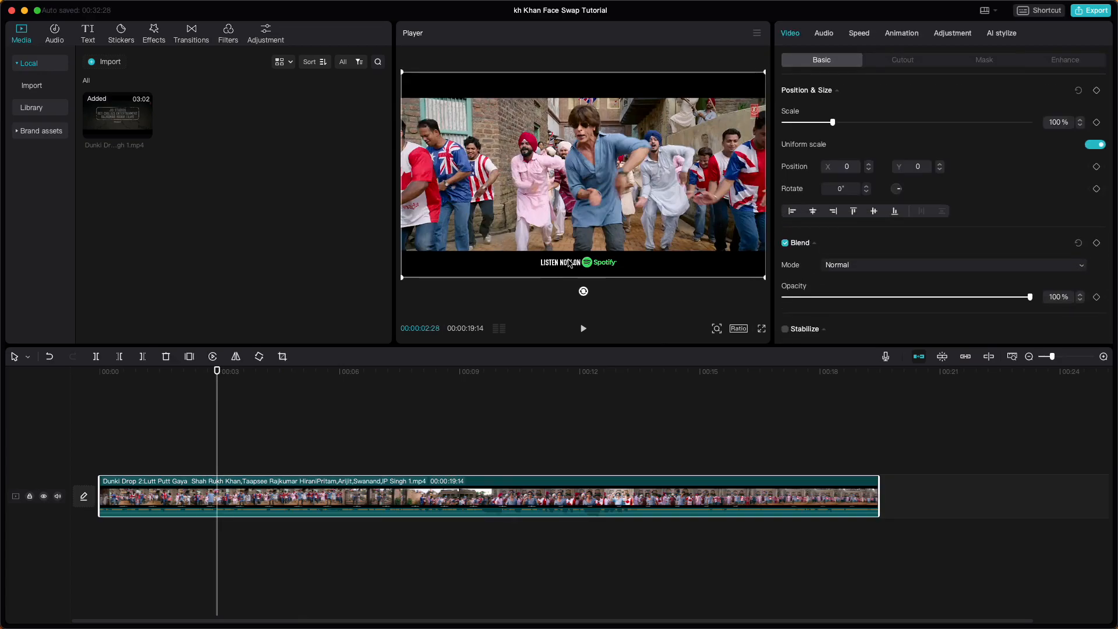
{"action": "left_click_drag", "start_coordinate": [405, 278], "coordinate": [317, 324]}
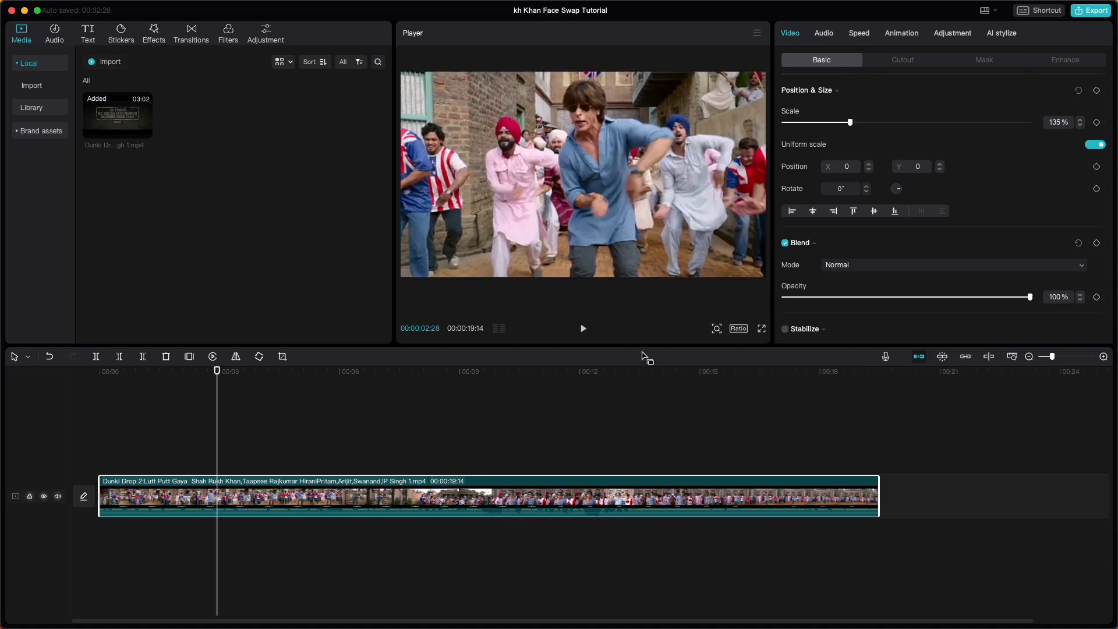
{"action": "left_click", "coordinate": [737, 329]}
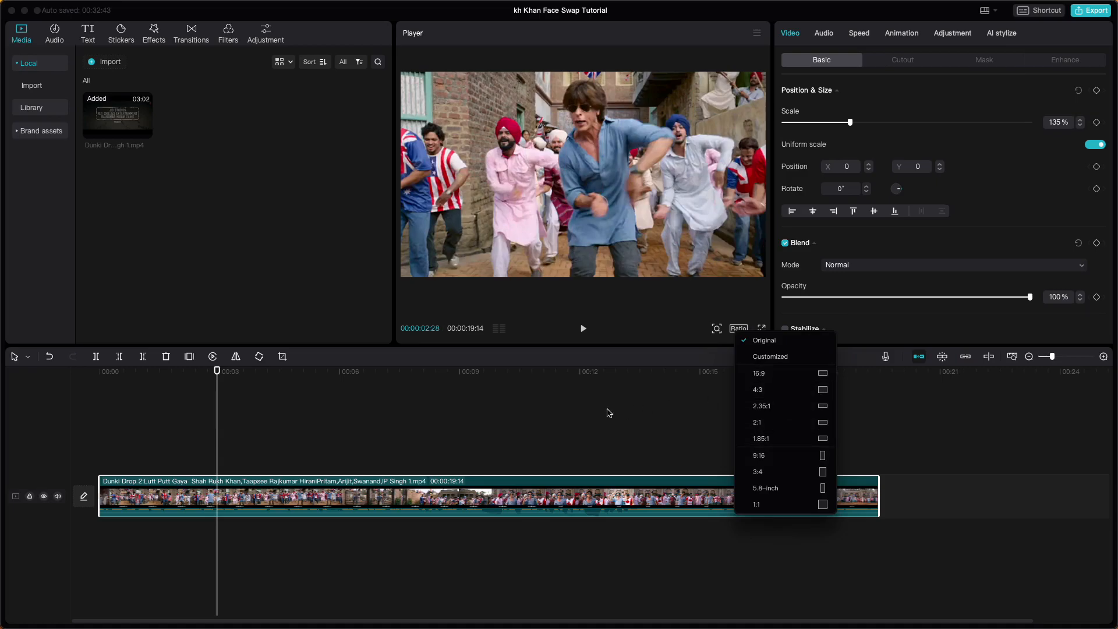
{"action": "left_click", "coordinate": [496, 414]}
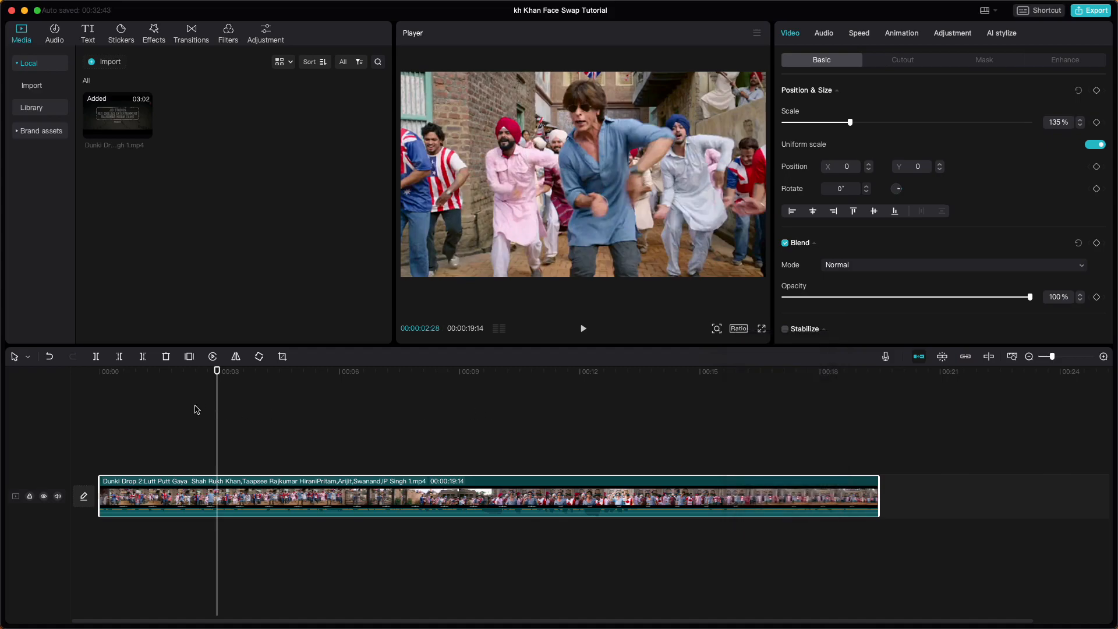
- Split the clip at 00:00:09:12 and 00:00:12:12 to isolate the close-up shot with sunglasses
{"action": "left_click_drag", "start_coordinate": [216, 406], "coordinate": [476, 429]}
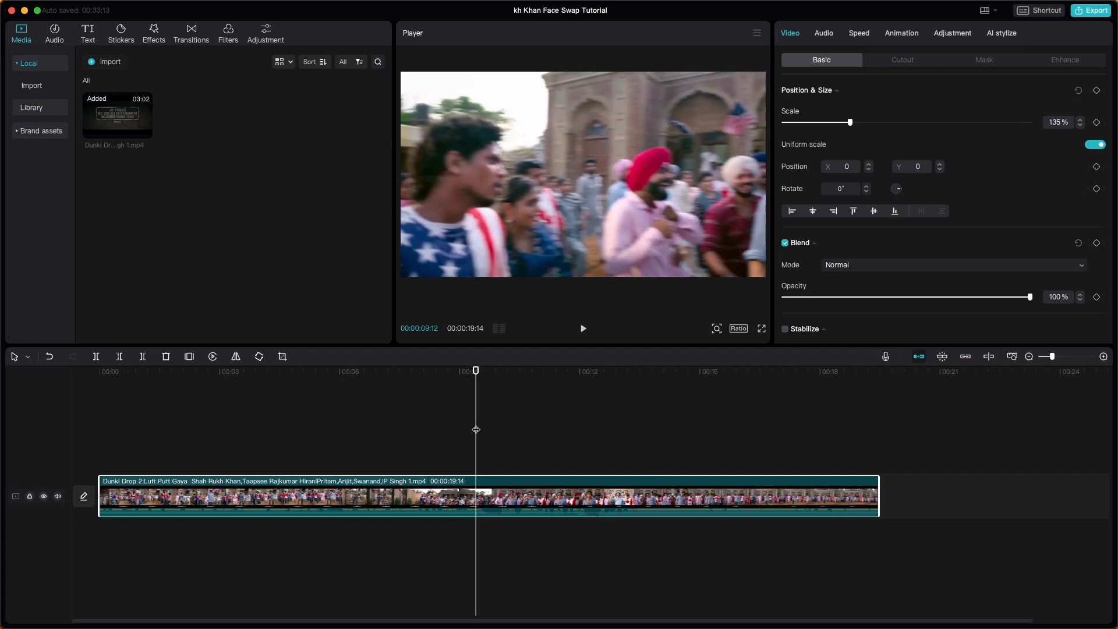
{"action": "key", "text": "super+b"}
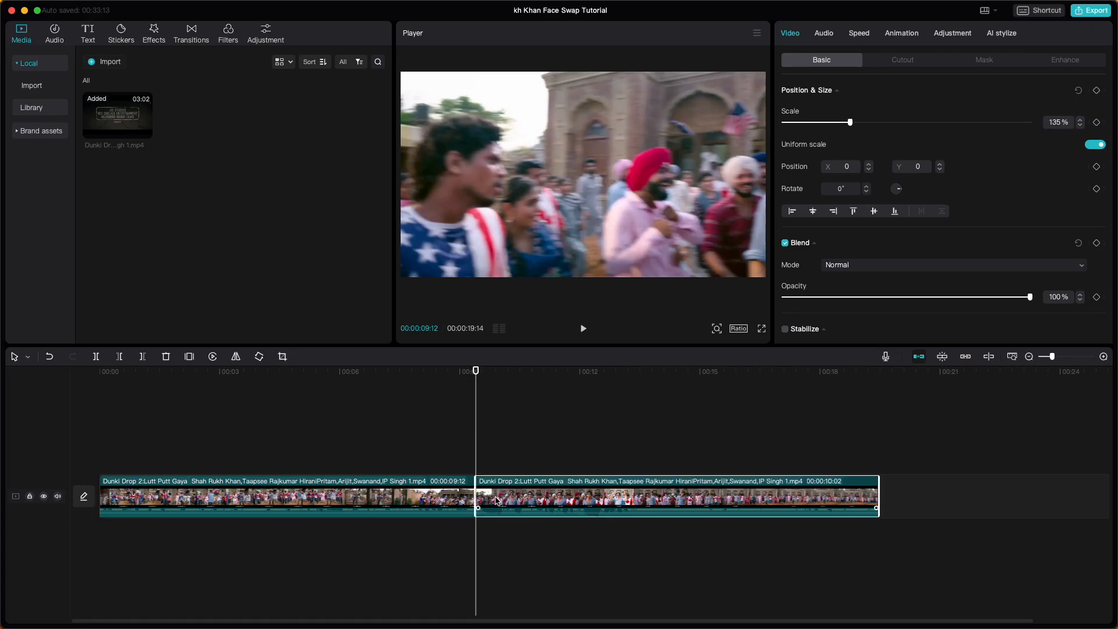
{"action": "left_click_drag", "start_coordinate": [474, 432], "coordinate": [596, 431]}
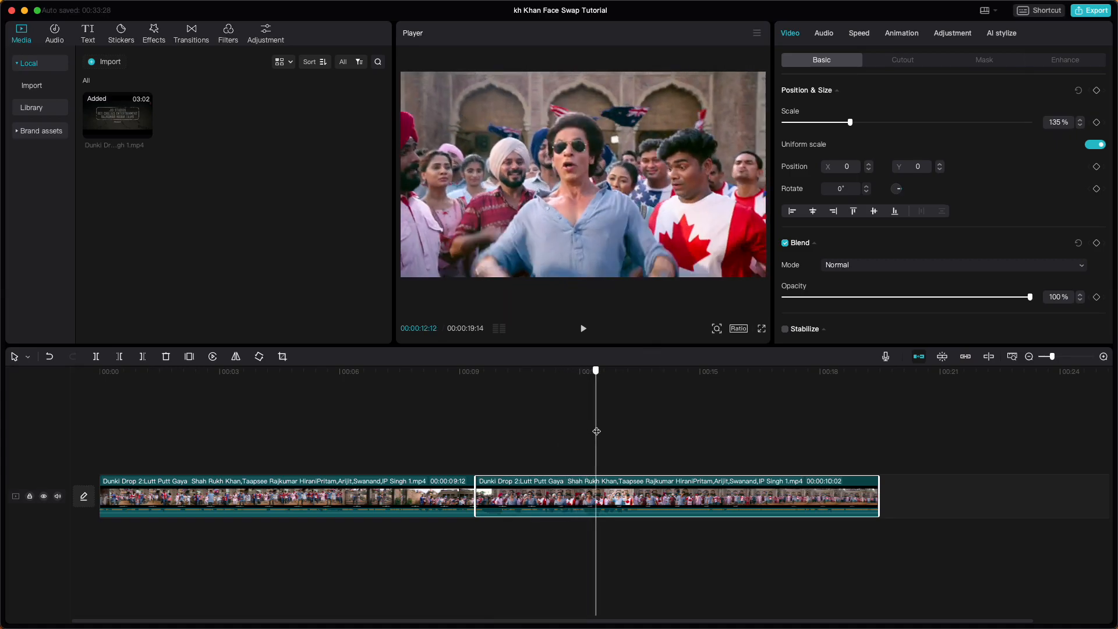
{"action": "key", "text": "super+b"}
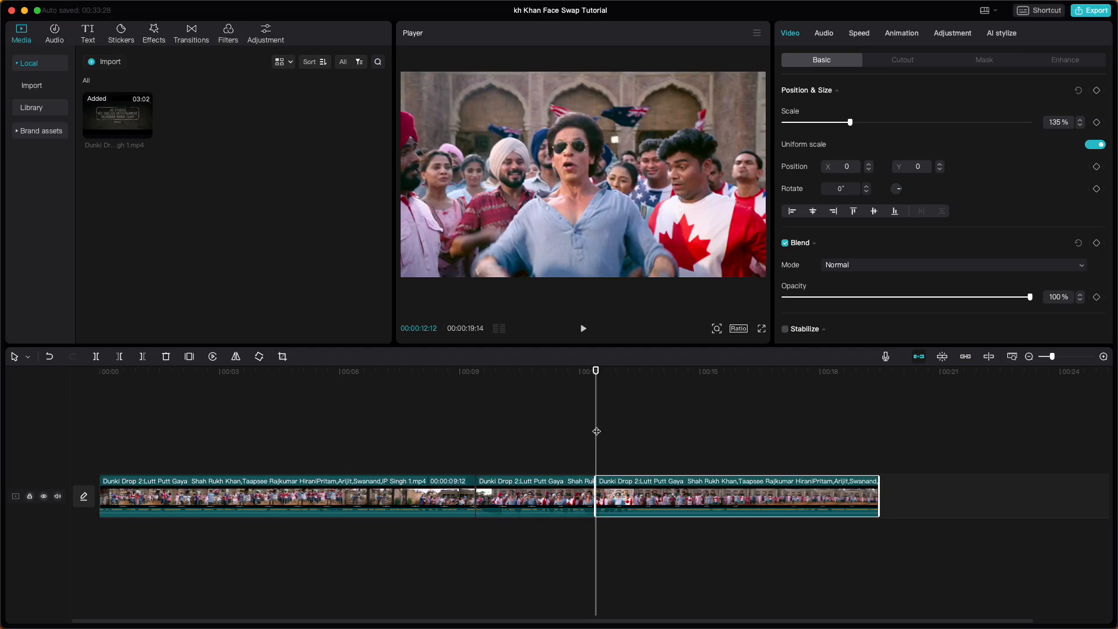
- Examine the three clip segments on the timeline and preview the middle one at 00:00:10:20
{"action": "left_click", "coordinate": [492, 442]}
{"action": "left_click", "coordinate": [456, 490]}
{"action": "left_click", "coordinate": [523, 491]}
{"action": "left_click", "coordinate": [639, 485]}
{"action": "left_click", "coordinate": [547, 487]}
{"action": "left_click", "coordinate": [529, 405]}
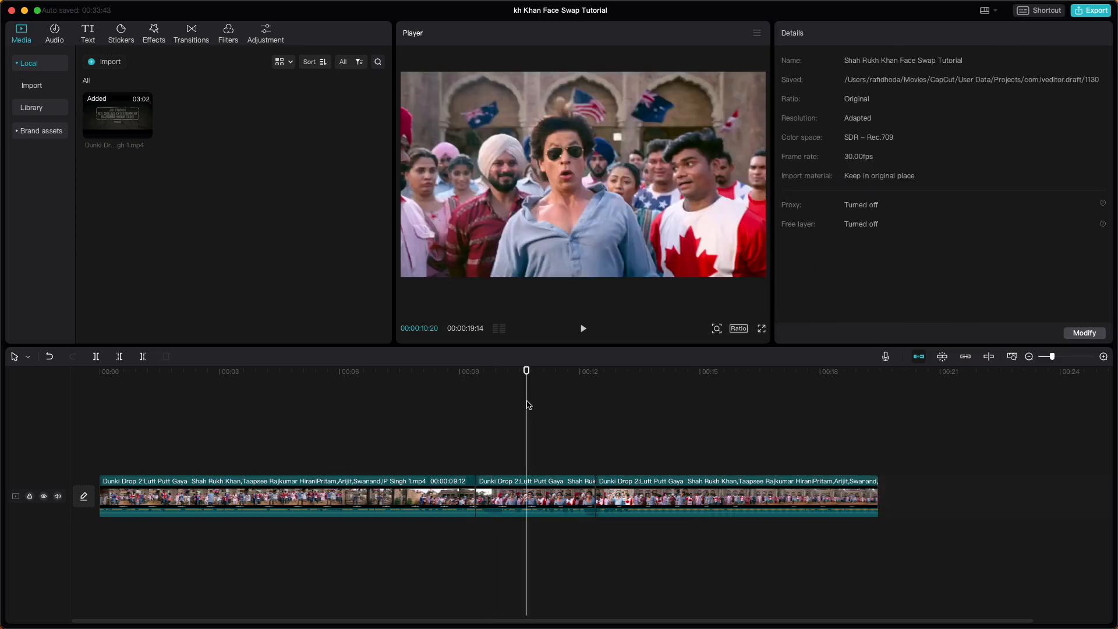
- Set the timeline range to the span of the middle clip with the sunglasses close-up
{"action": "left_click", "coordinate": [552, 504]}
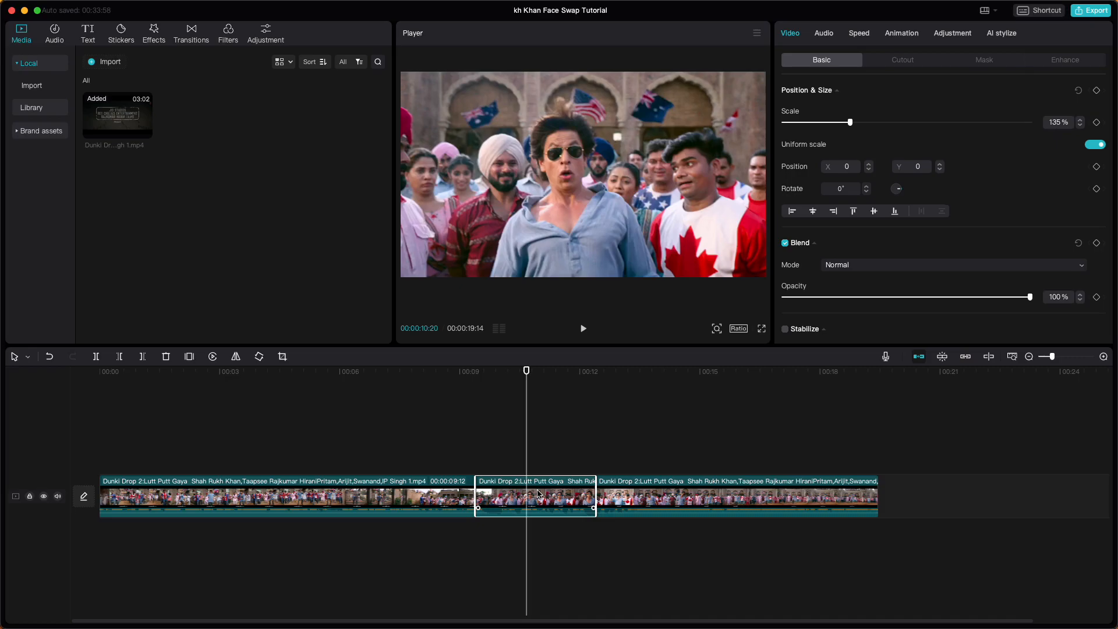
{"action": "right_click", "coordinate": [540, 494]}
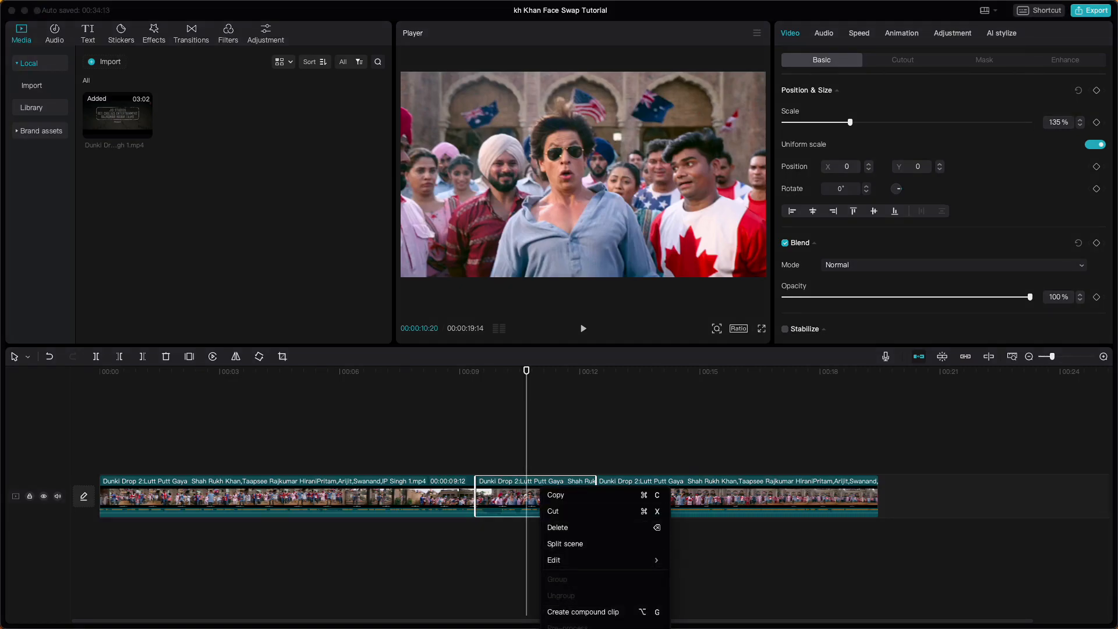
{"action": "left_click", "coordinate": [499, 402]}
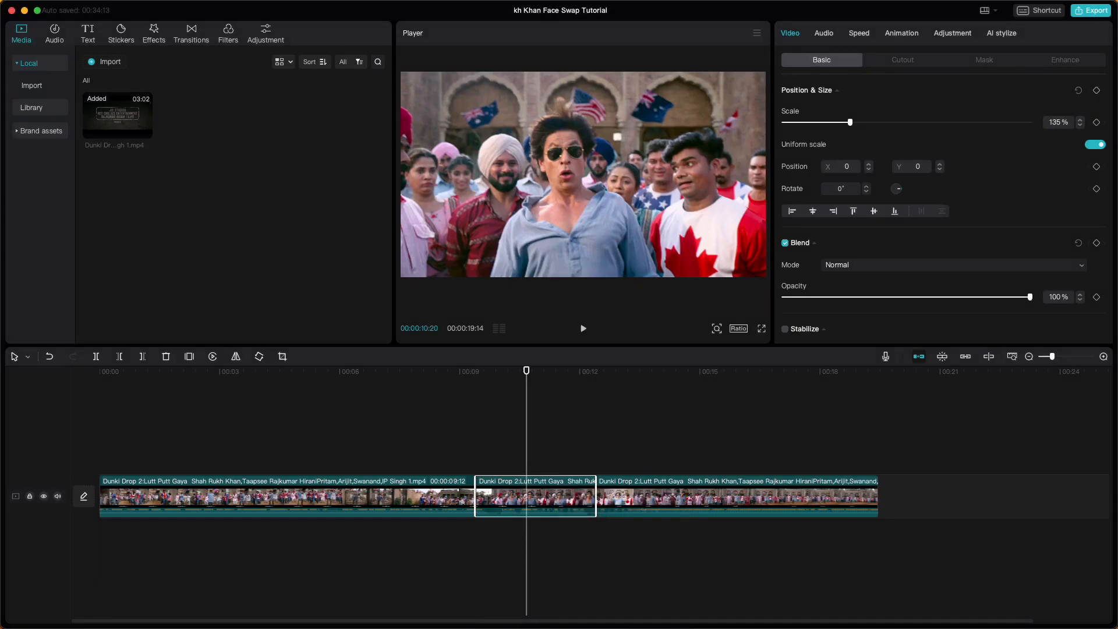
{"action": "left_click_drag", "start_coordinate": [463, 626], "coordinate": [460, 320]}
{"action": "right_click", "coordinate": [526, 252]}
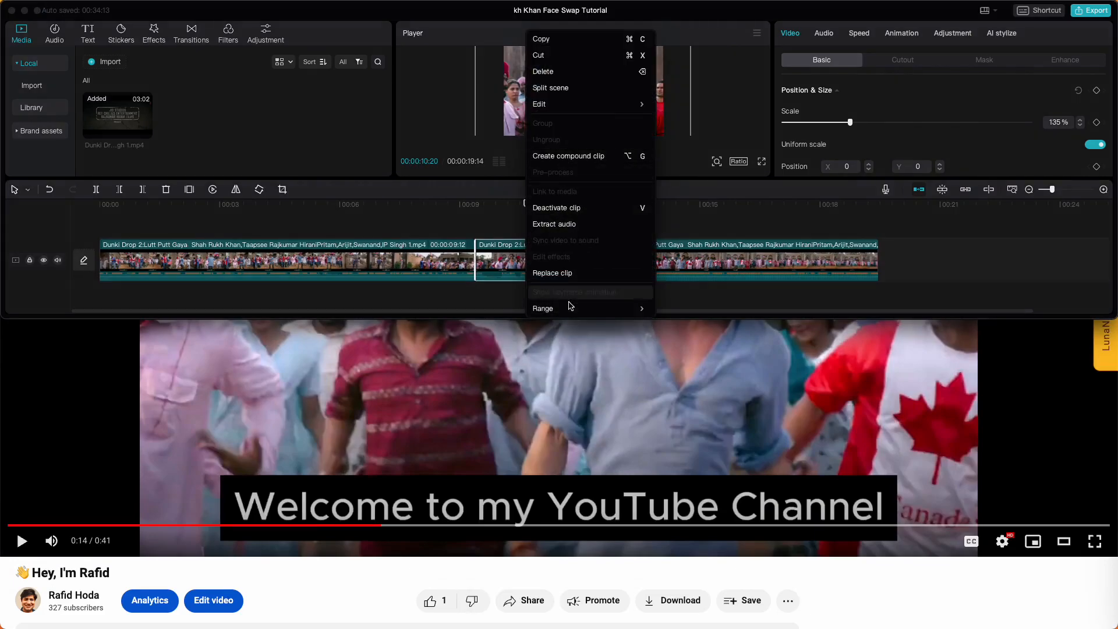
{"action": "mouse_move", "coordinate": [571, 314]}
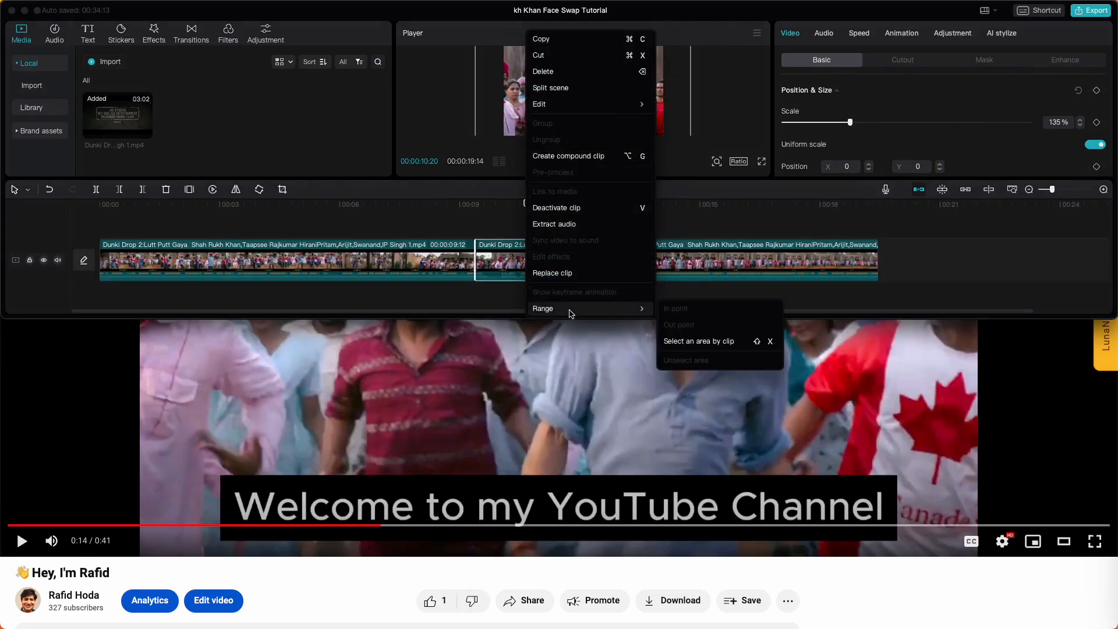
{"action": "left_click", "coordinate": [680, 342]}
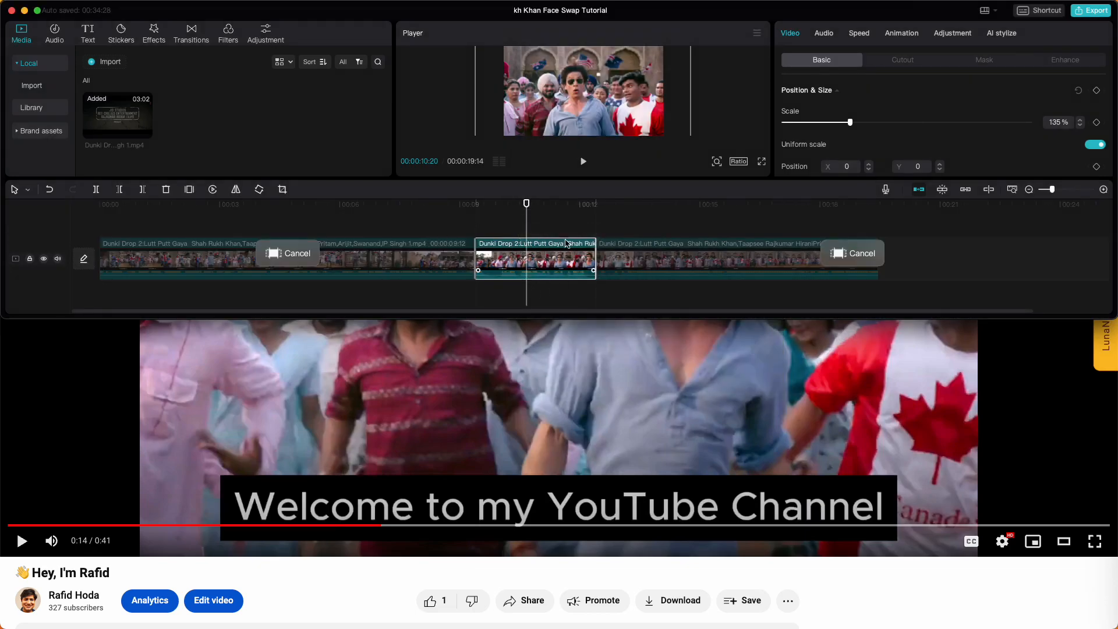
{"action": "left_click_drag", "start_coordinate": [508, 319], "coordinate": [465, 627]}
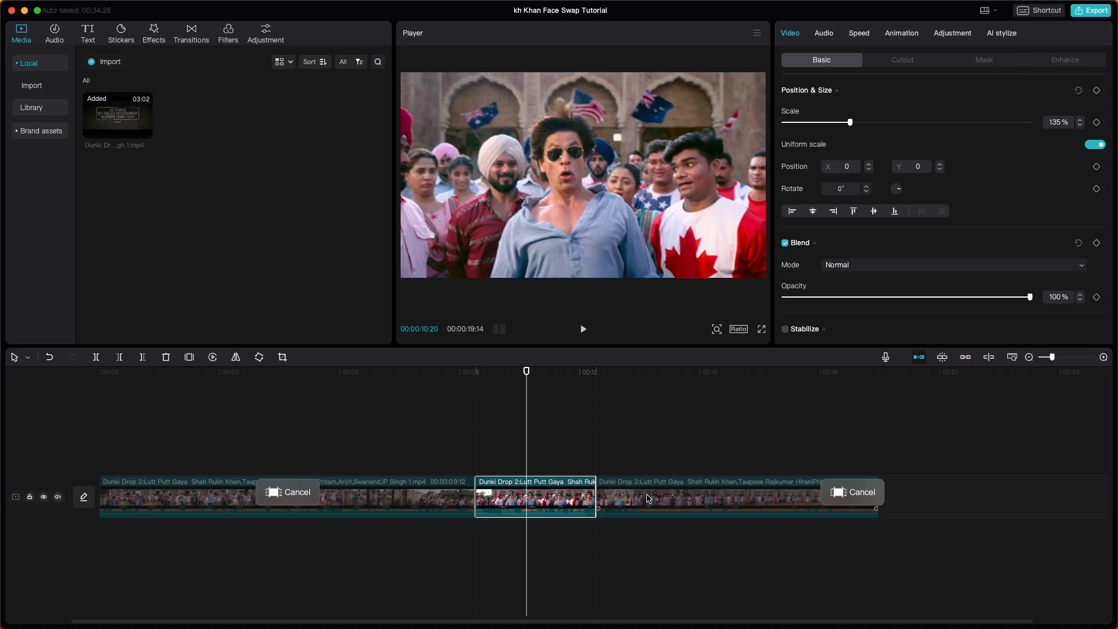
- Open the export settings and choose the inputs folder of the _Shah Rukh Khan Face Replacement Tutorial project as destination
{"action": "left_click", "coordinate": [1098, 11]}
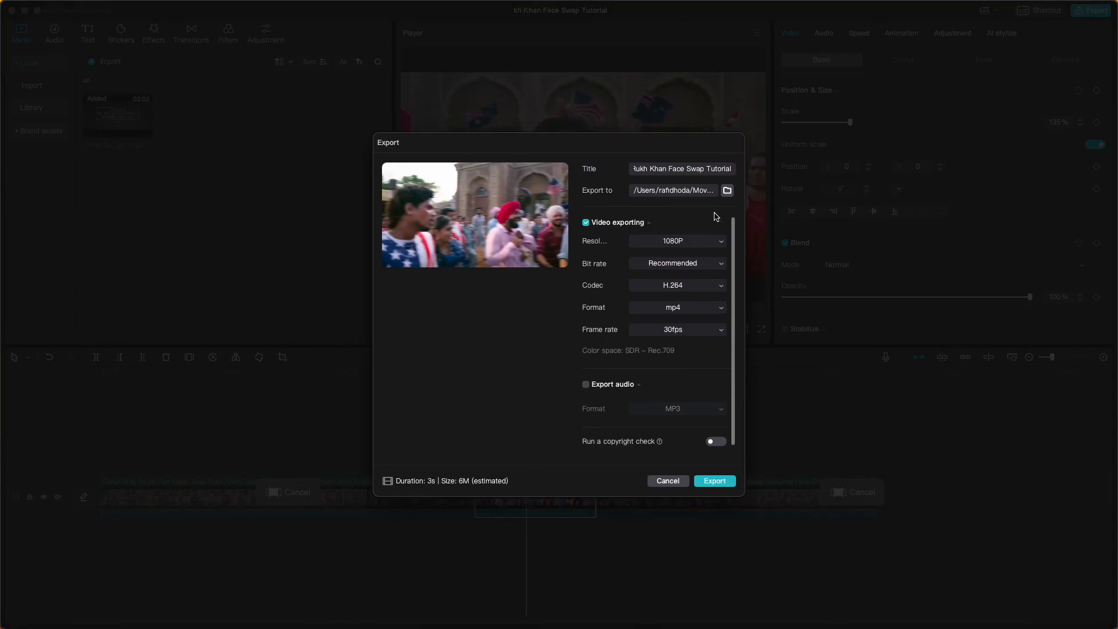
{"action": "left_click", "coordinate": [727, 192]}
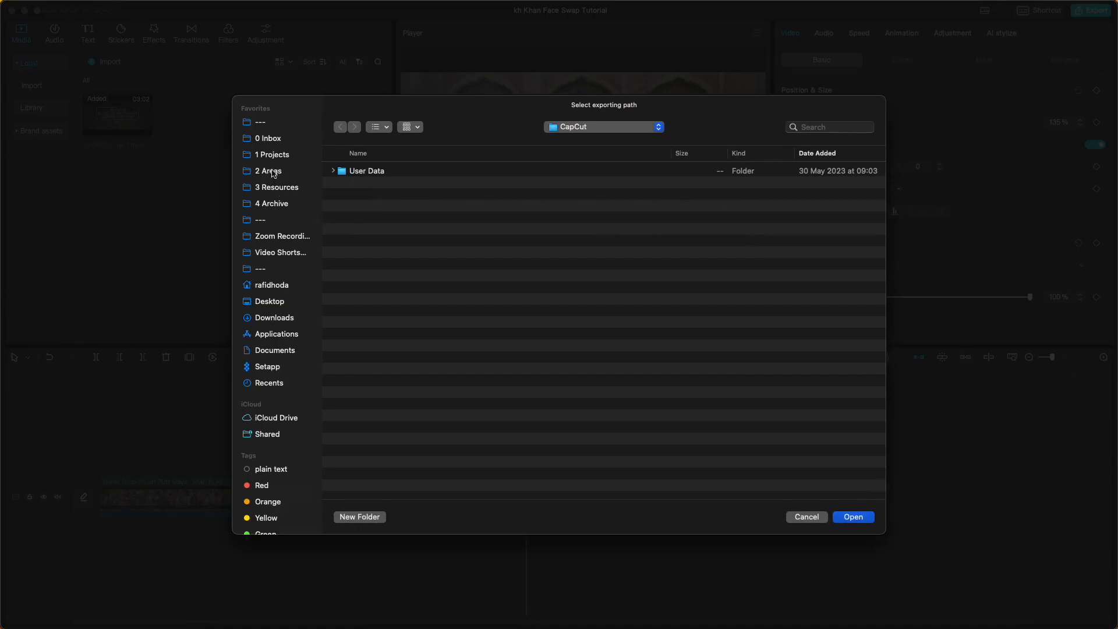
{"action": "left_click", "coordinate": [275, 158]}
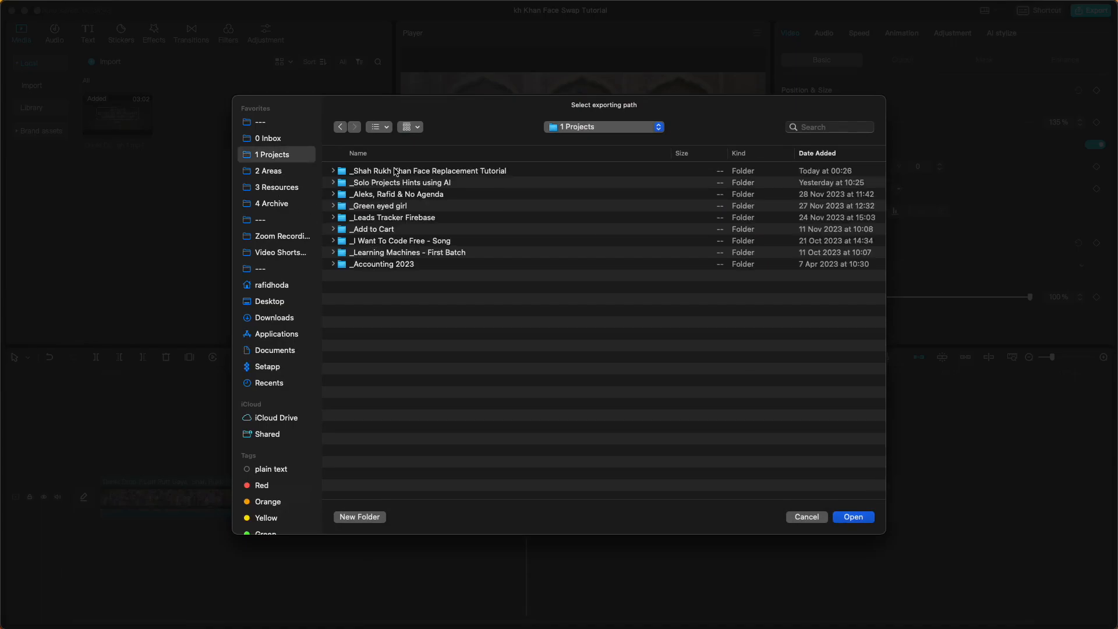
{"action": "double_click", "coordinate": [397, 172]}
{"action": "double_click", "coordinate": [382, 173]}
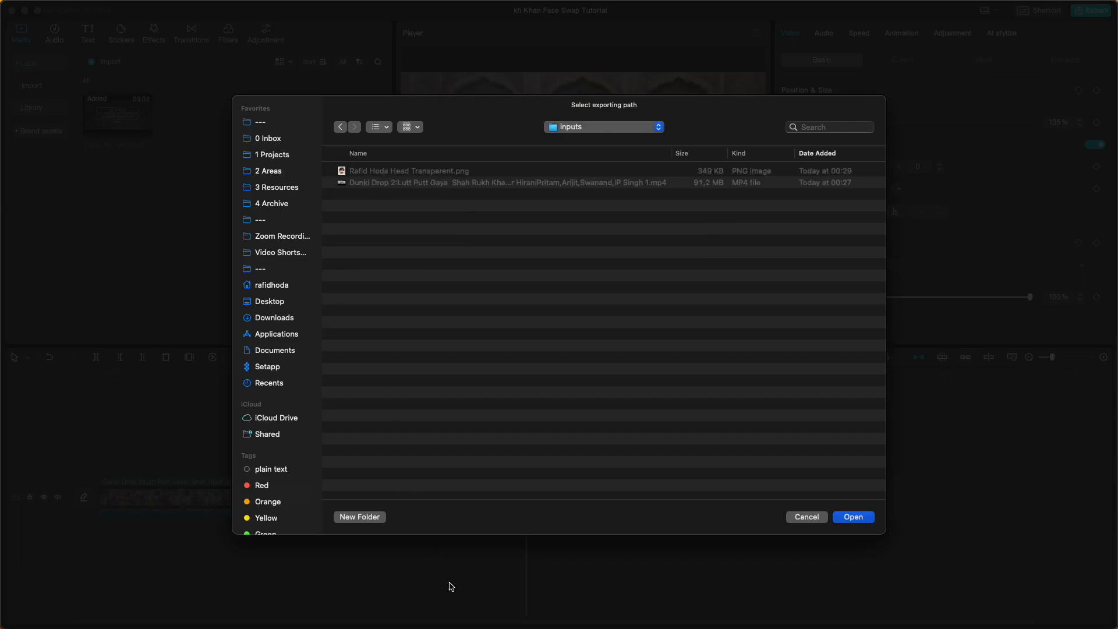
{"action": "left_click", "coordinate": [859, 518]}
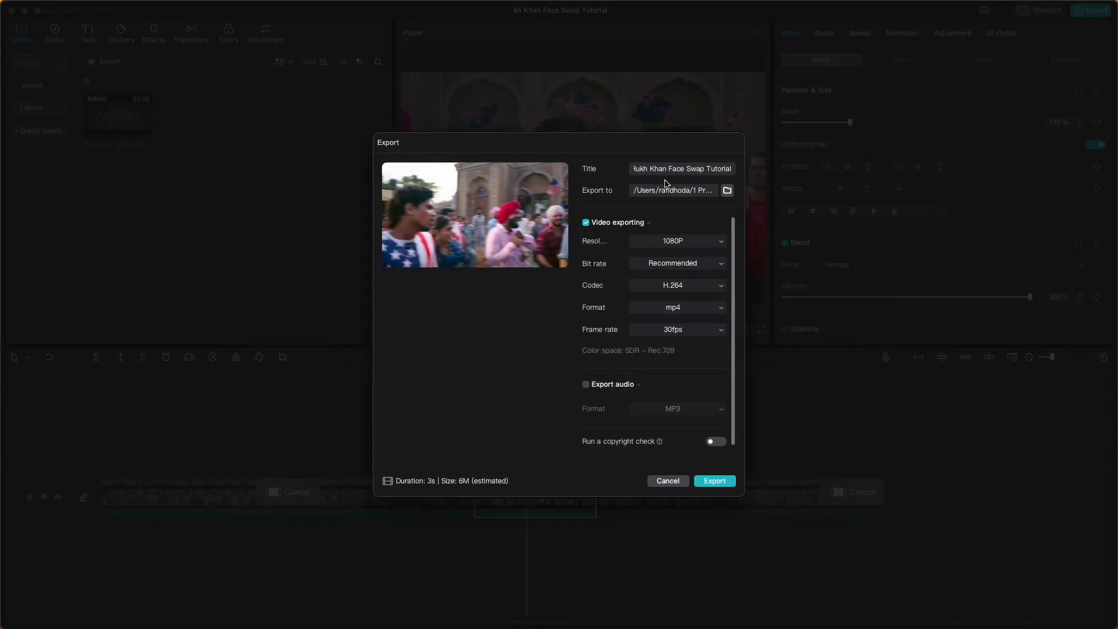
- Title the export "replace srk face clip" and export it as a 1080P, 30fps mp4 video
{"action": "left_click", "coordinate": [667, 175]}
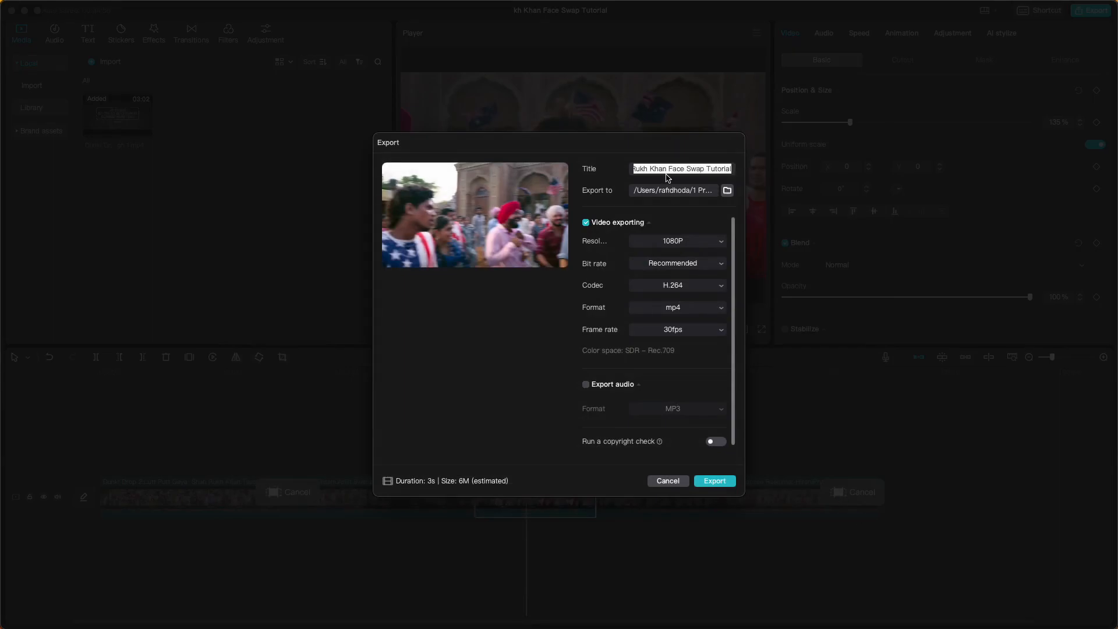
{"action": "type", "text": "replace face clip"}
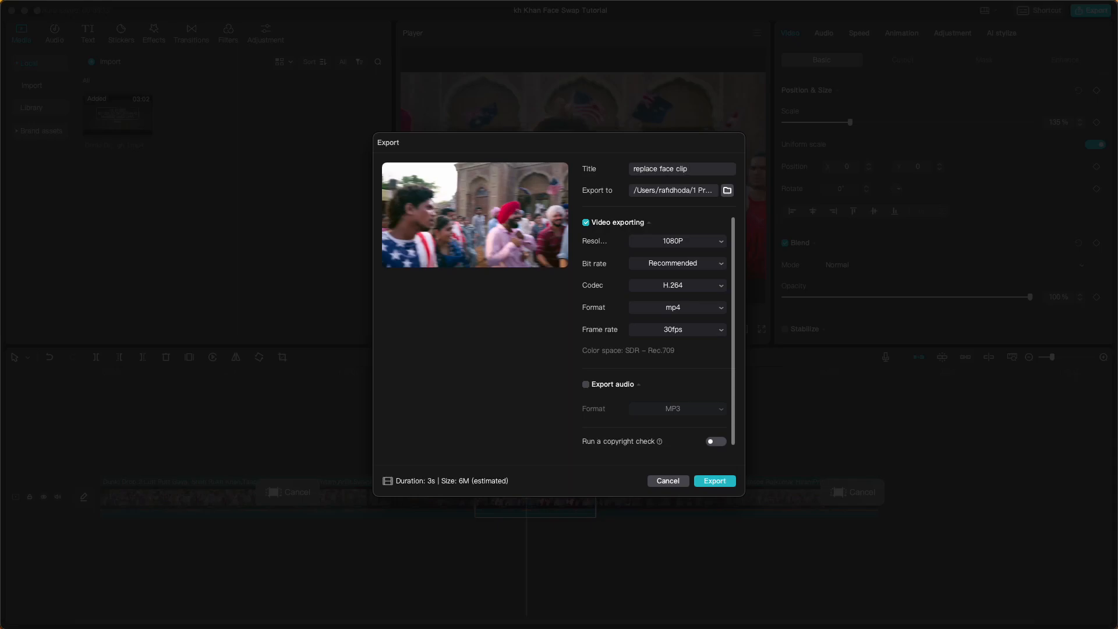
{"action": "type", "text": "srk"}
{"action": "left_click", "coordinate": [714, 482]}
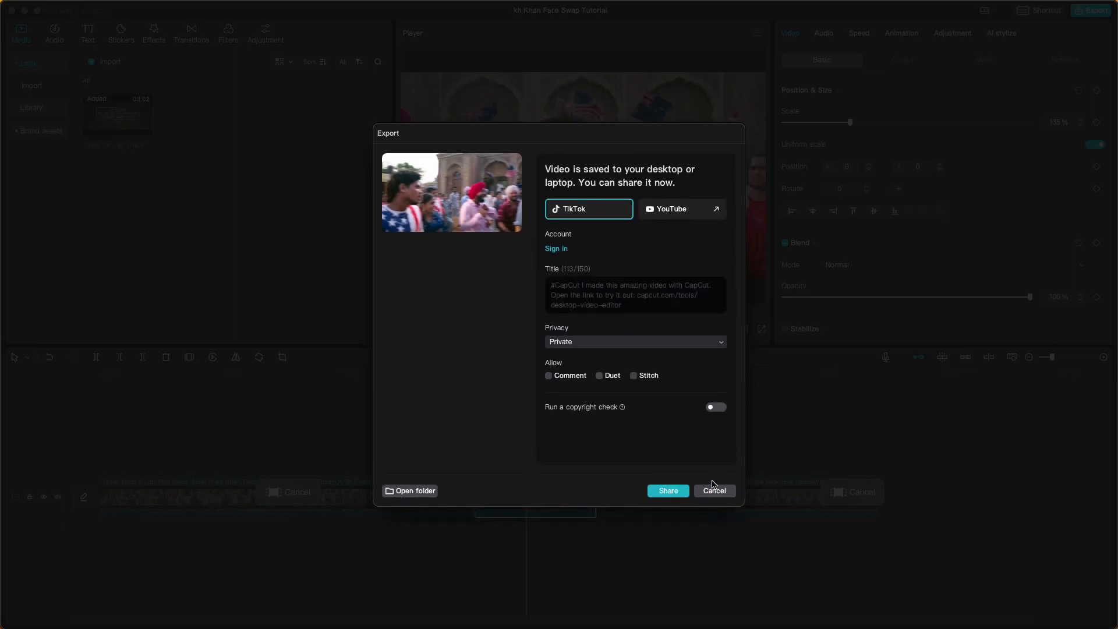
- Check the exported file in its folder, close the export dialog and clear the range selection on the timeline
{"action": "left_click", "coordinate": [435, 494]}
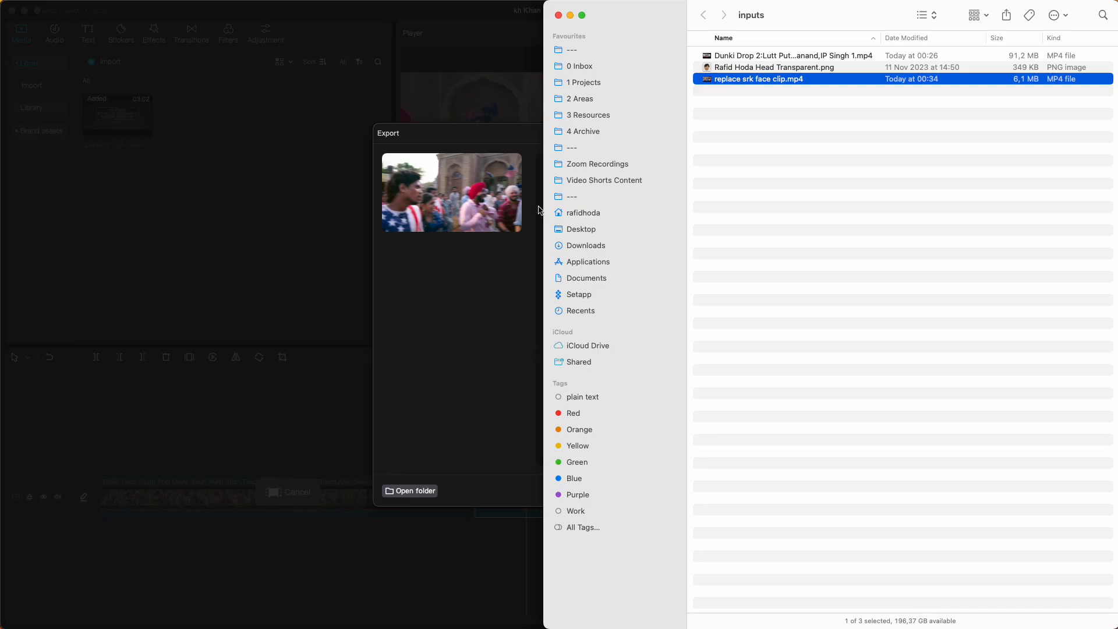
{"action": "left_click", "coordinate": [540, 210]}
{"action": "left_click", "coordinate": [713, 492]}
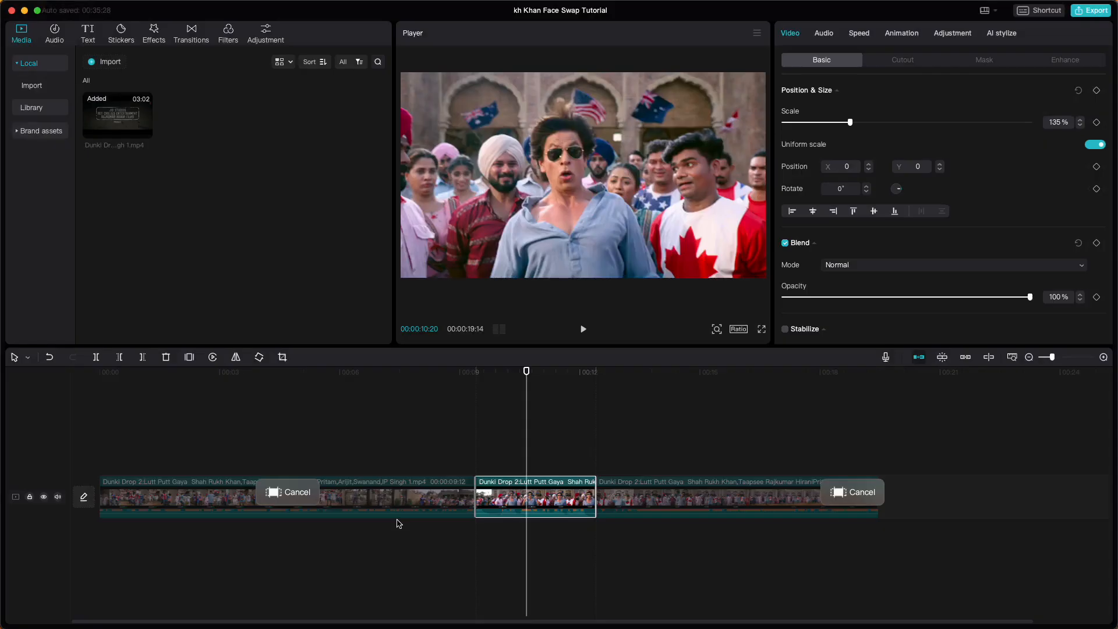
{"action": "left_click", "coordinate": [302, 490]}
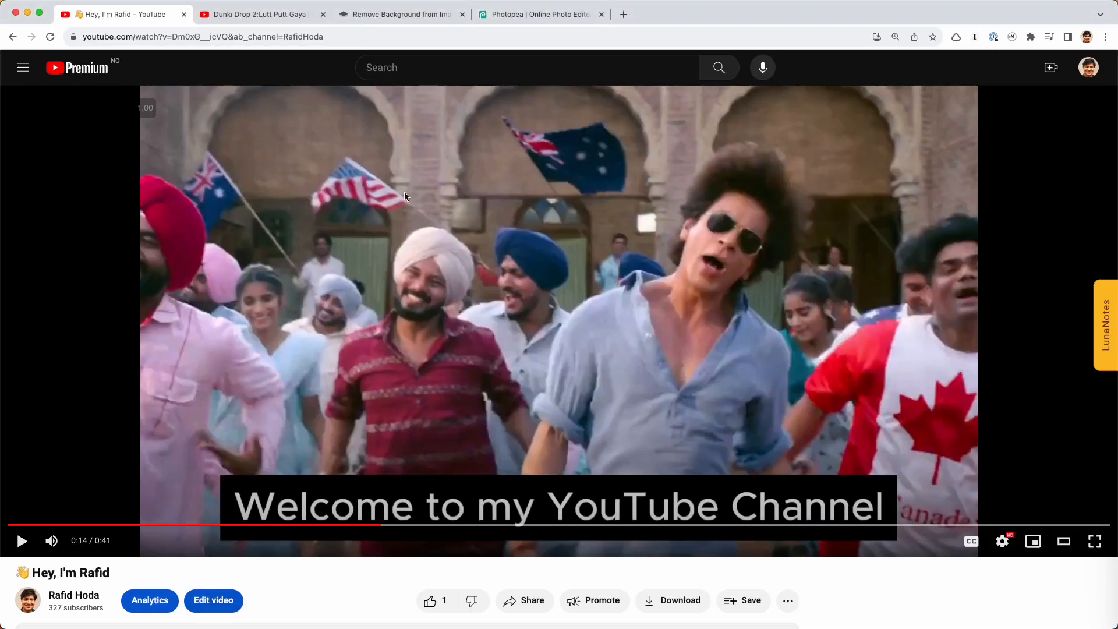
- Switch to Chrome, open an incognito window aligned to the screen and go to runwayml.com
{"action": "key", "text": "super+shift+n"}
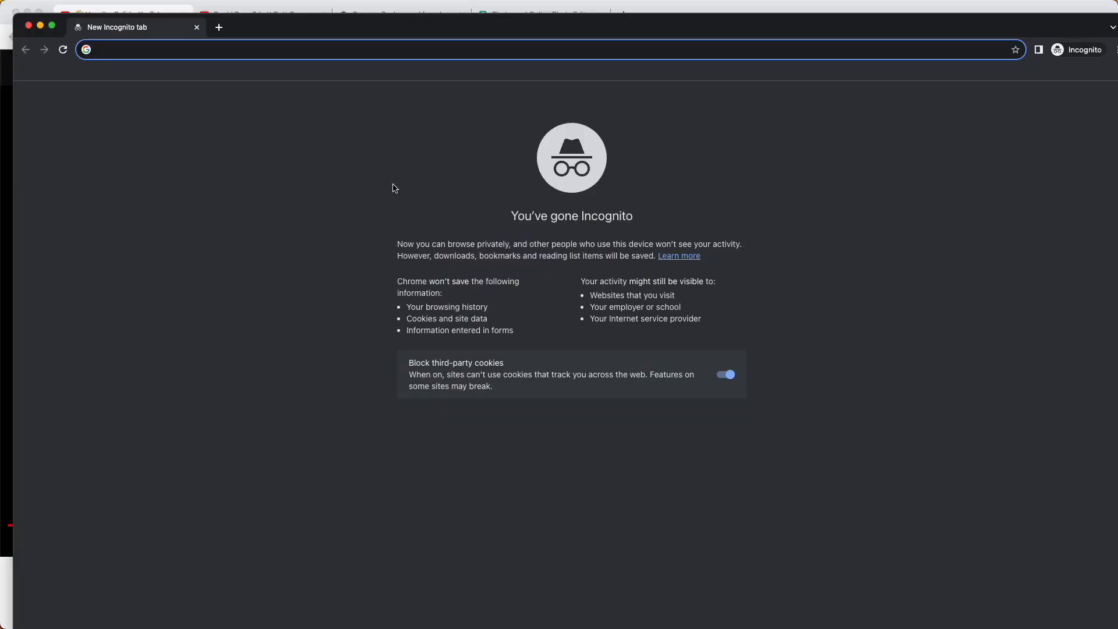
{"action": "left_click_drag", "start_coordinate": [365, 19], "coordinate": [351, 1]}
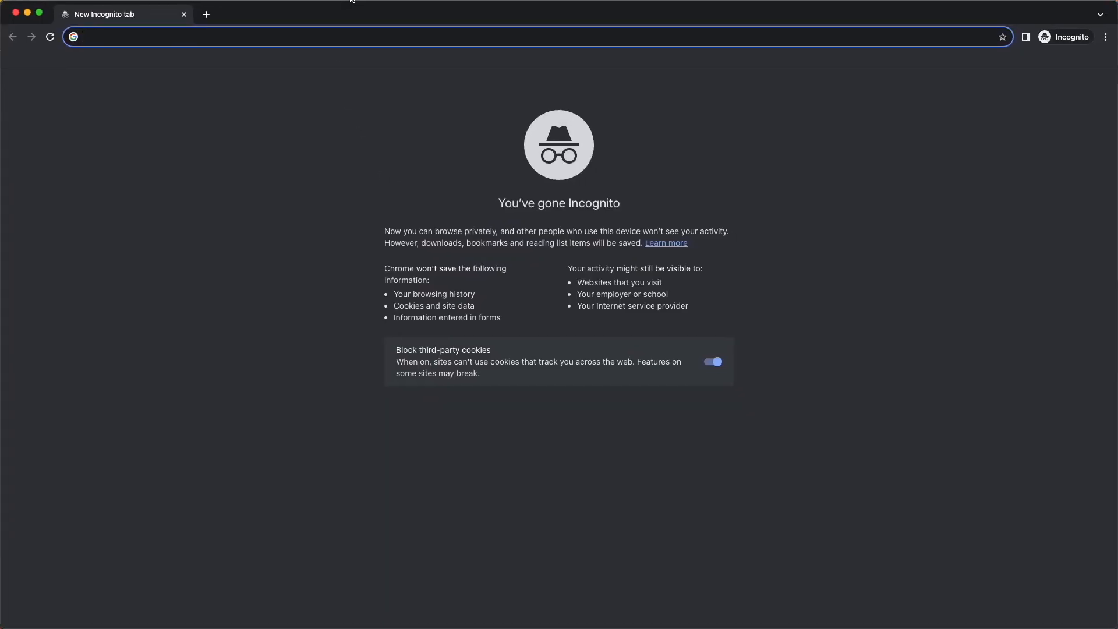
{"action": "type", "text": "runwayml.com"}
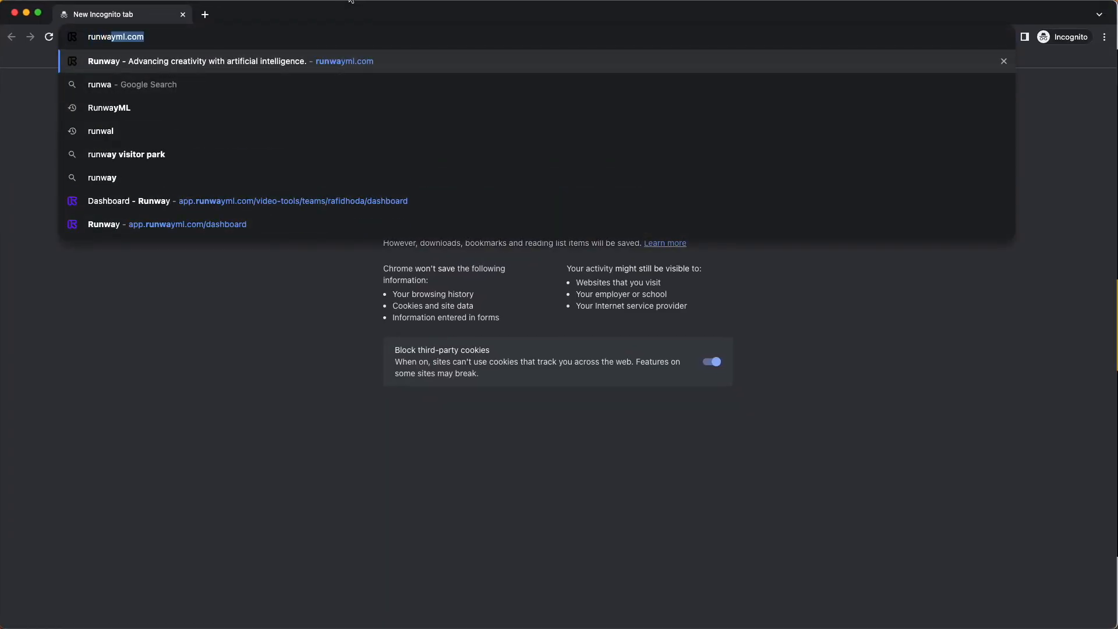
{"action": "key", "text": "Return"}
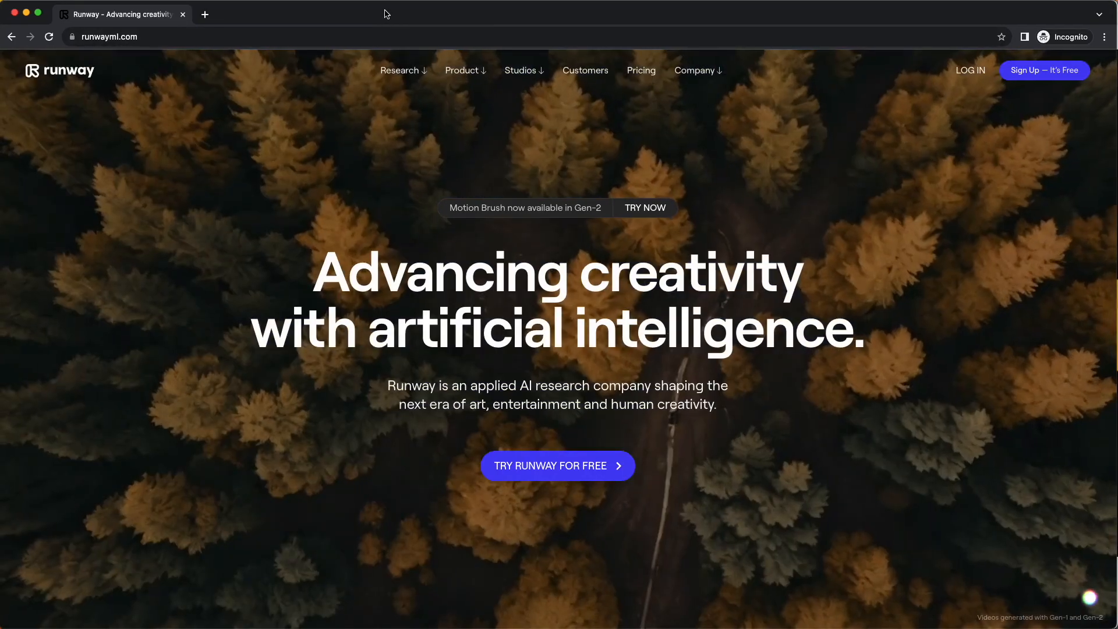
- Look through the Runway homepage, examining the AI Magic Tools such as Generate Videos, Infinitely Expand Images and Erase Things from Videos
{"action": "scroll", "coordinate": [430, 311], "scroll_direction": "down", "scroll_amount": 15}
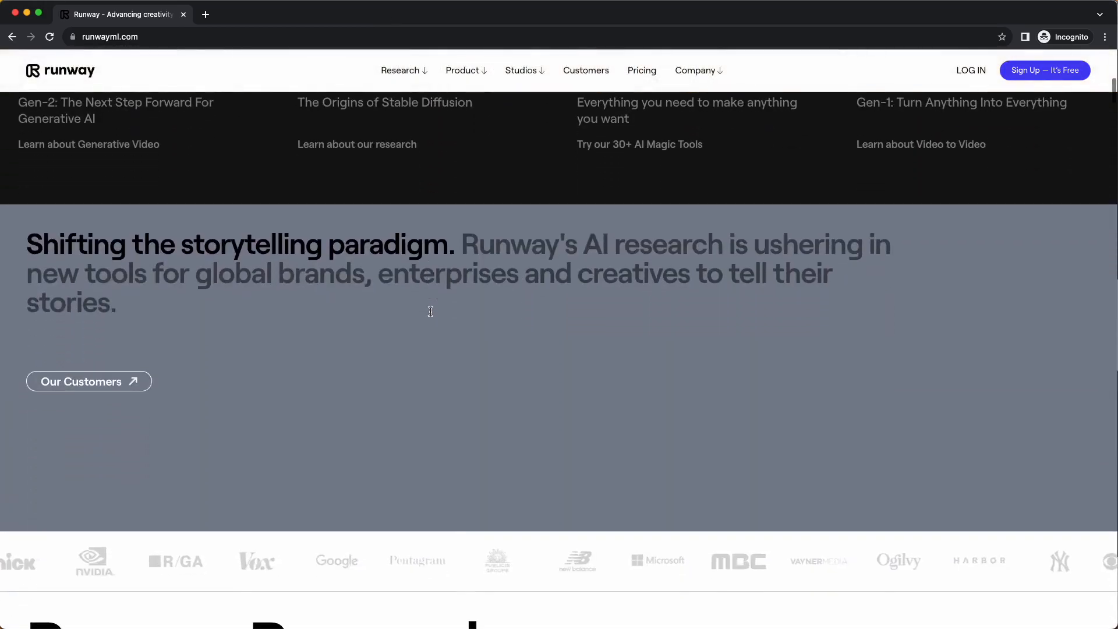
{"action": "scroll", "coordinate": [431, 315], "scroll_direction": "down", "scroll_amount": 15}
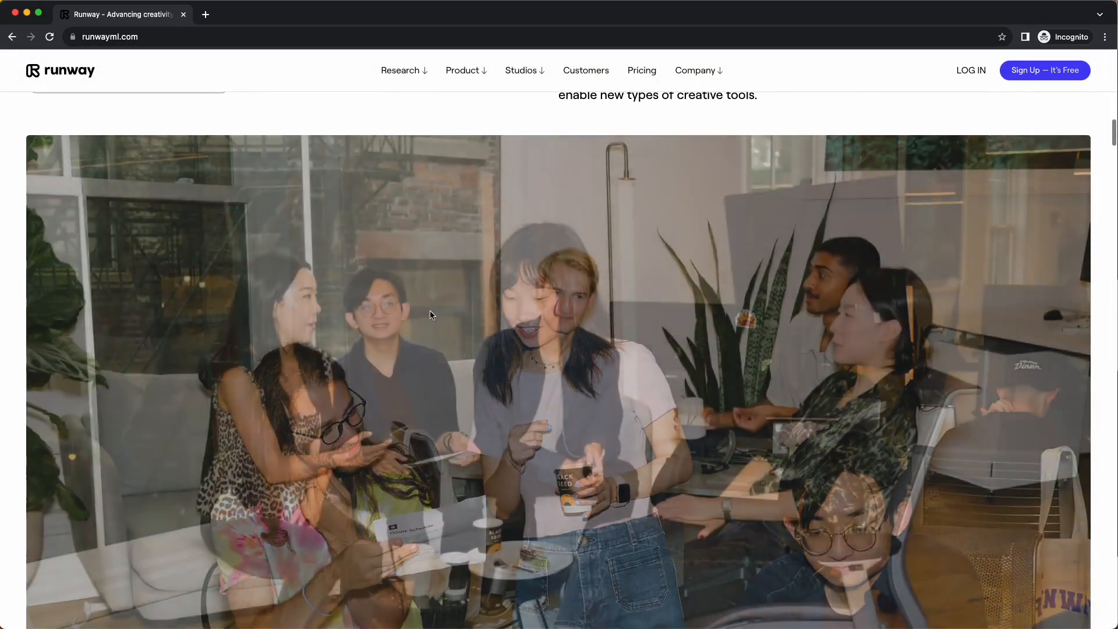
{"action": "scroll", "coordinate": [430, 312], "scroll_direction": "down", "scroll_amount": 15}
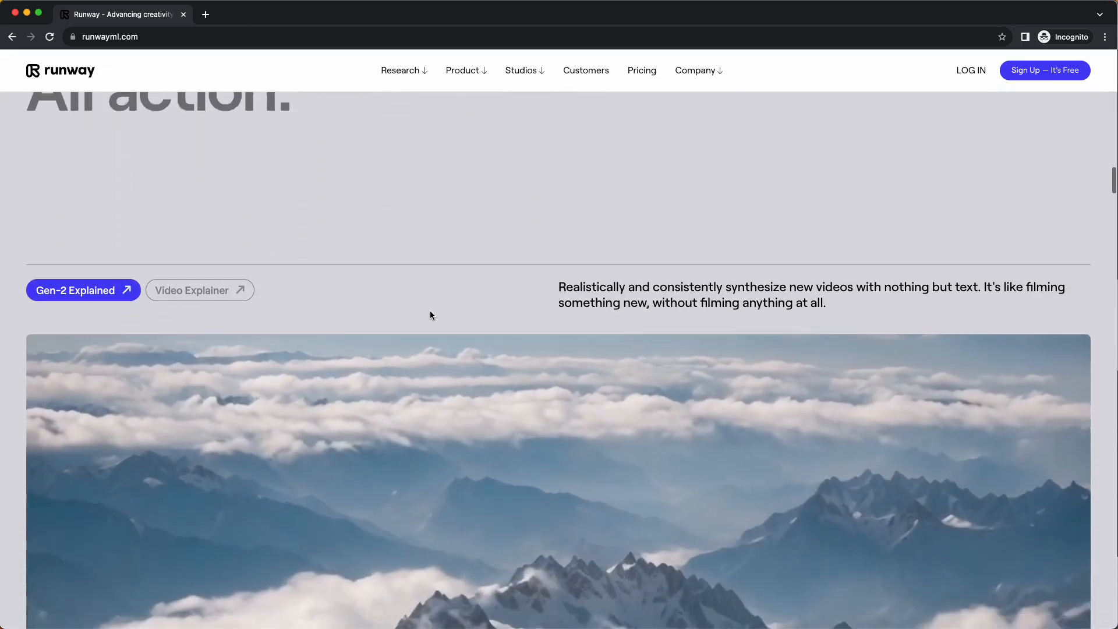
{"action": "scroll", "coordinate": [431, 313], "scroll_direction": "down", "scroll_amount": 10}
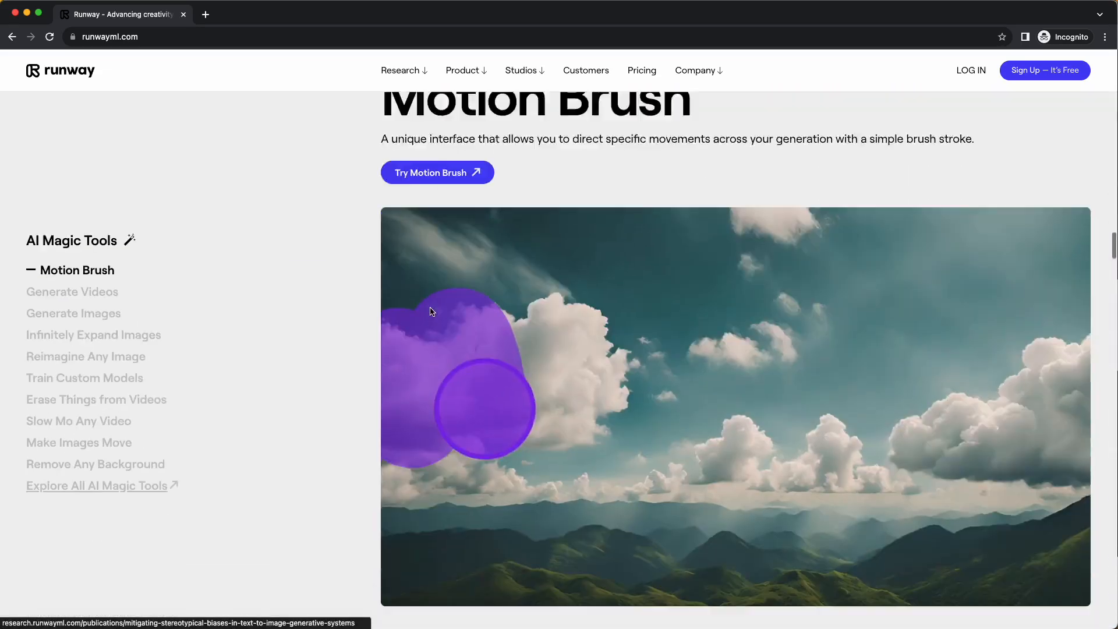
{"action": "scroll", "coordinate": [431, 311], "scroll_direction": "down", "scroll_amount": 10}
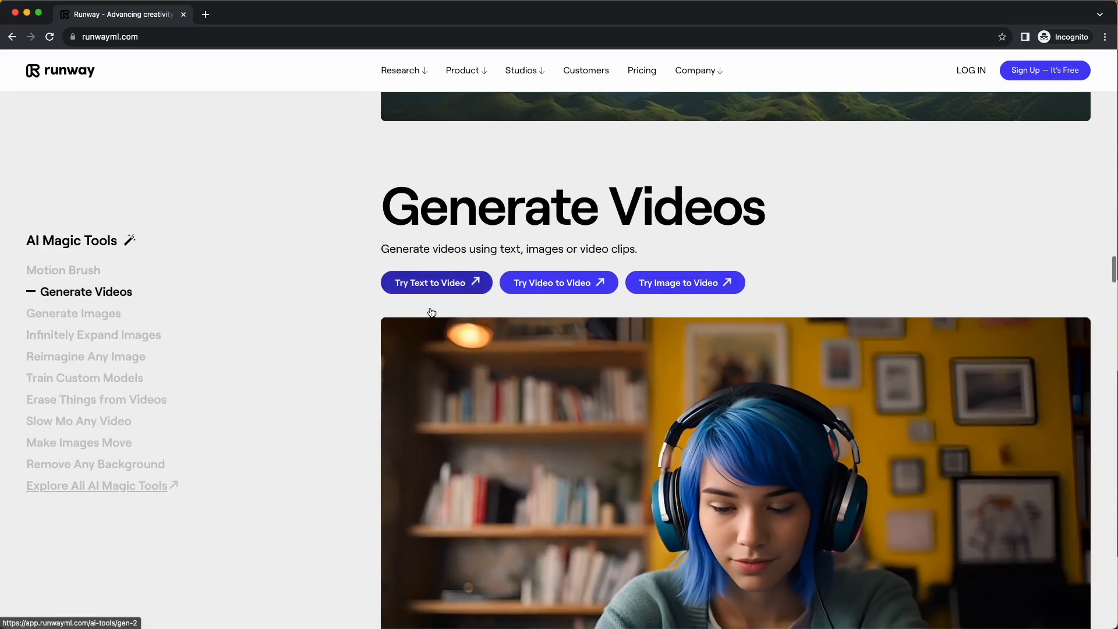
{"action": "scroll", "coordinate": [431, 311], "scroll_direction": "up", "scroll_amount": 8}
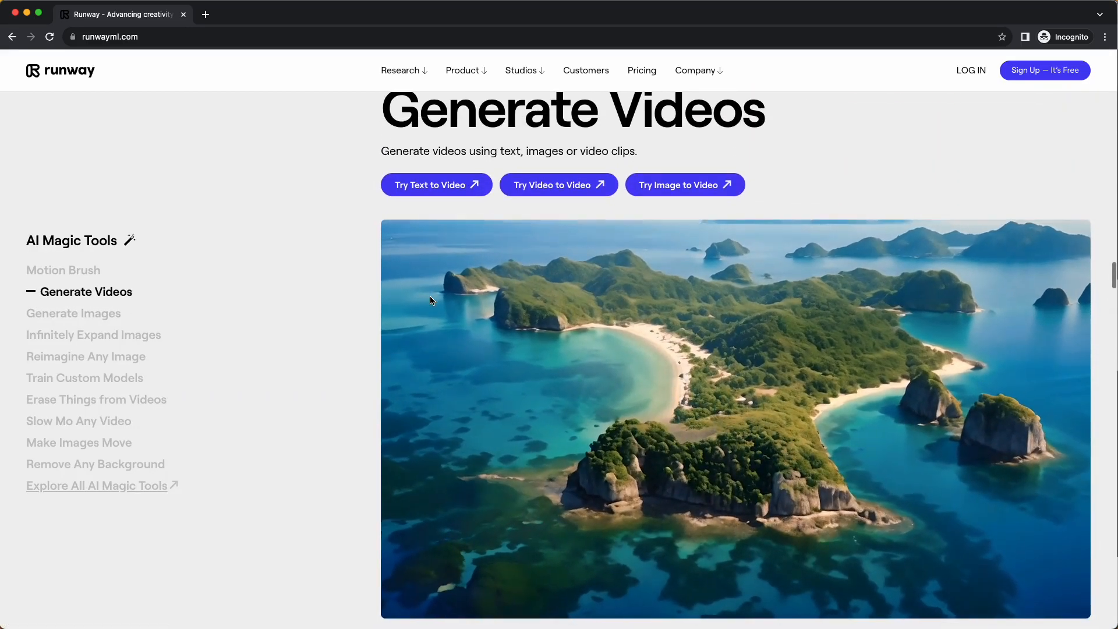
{"action": "scroll", "coordinate": [431, 300], "scroll_direction": "down", "scroll_amount": 15}
{"action": "scroll", "coordinate": [431, 300], "scroll_direction": "down", "scroll_amount": 6}
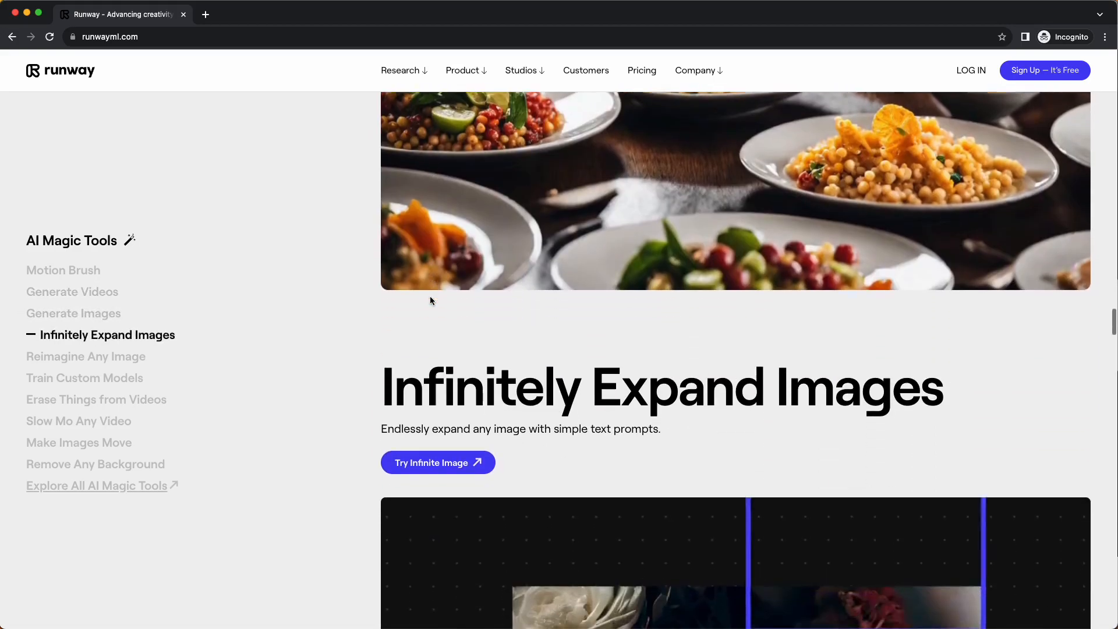
{"action": "scroll", "coordinate": [432, 300], "scroll_direction": "down", "scroll_amount": 12}
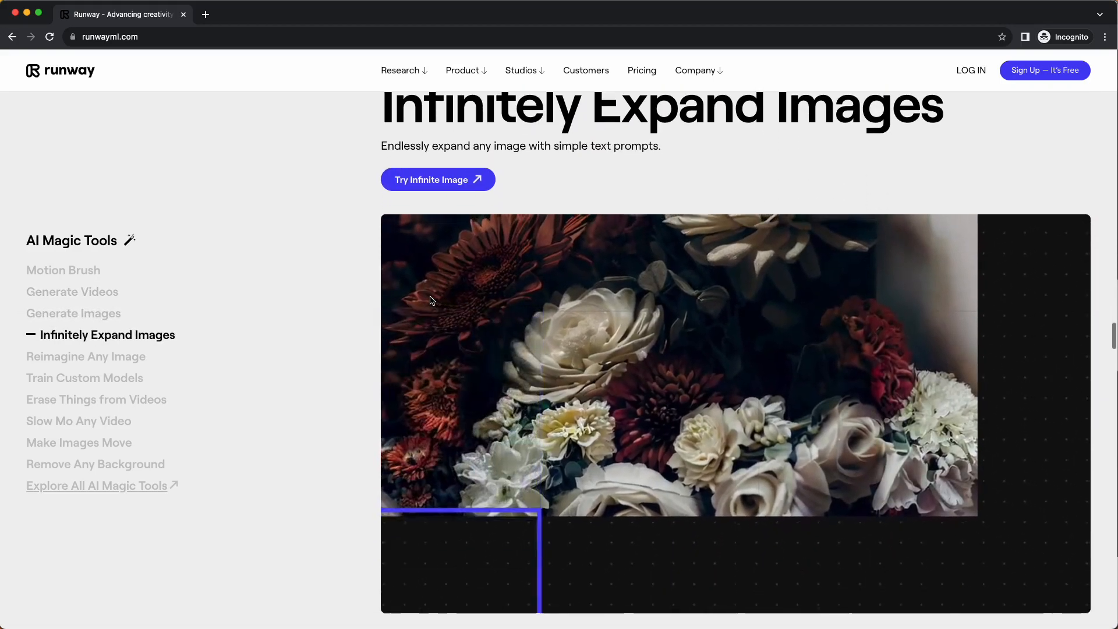
{"action": "scroll", "coordinate": [431, 300], "scroll_direction": "down", "scroll_amount": 20}
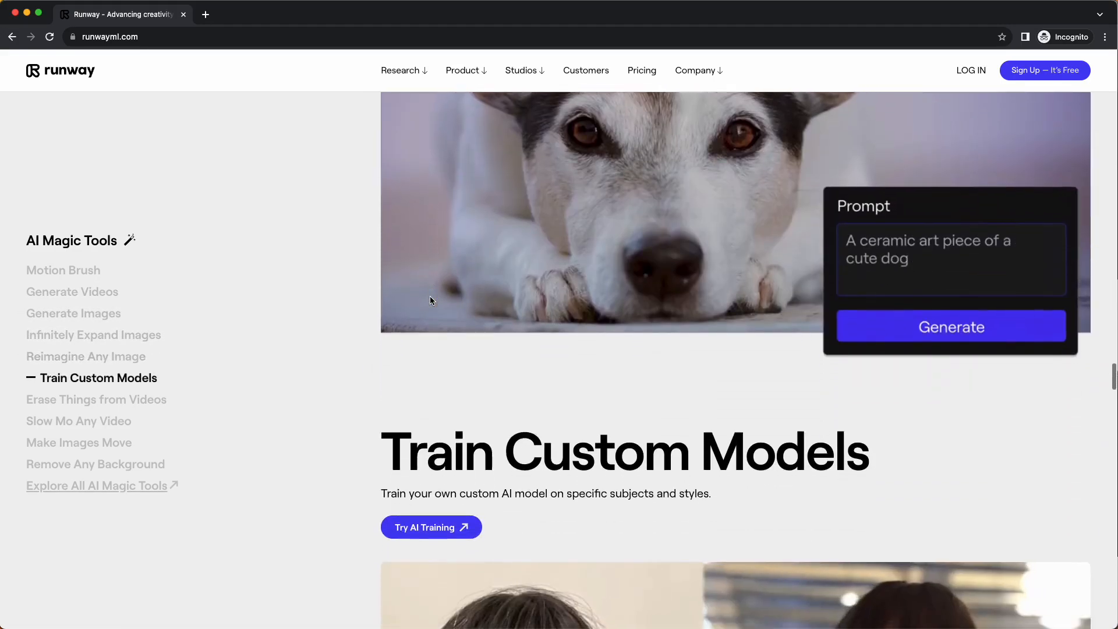
{"action": "scroll", "coordinate": [431, 301], "scroll_direction": "up", "scroll_amount": 20}
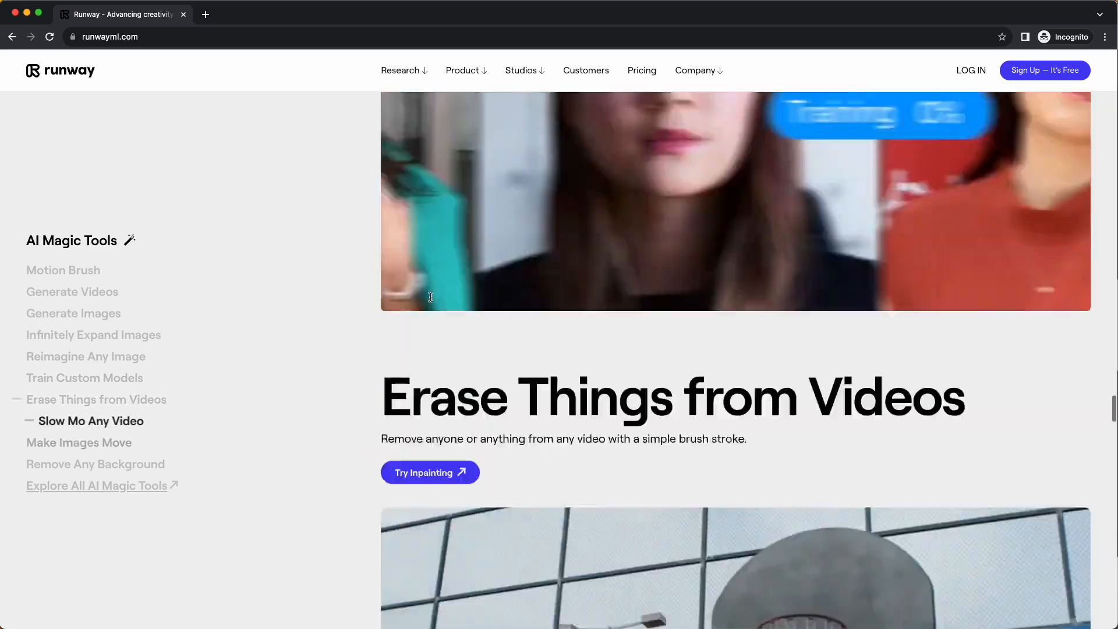
{"action": "scroll", "coordinate": [438, 401], "scroll_direction": "up", "scroll_amount": 20}
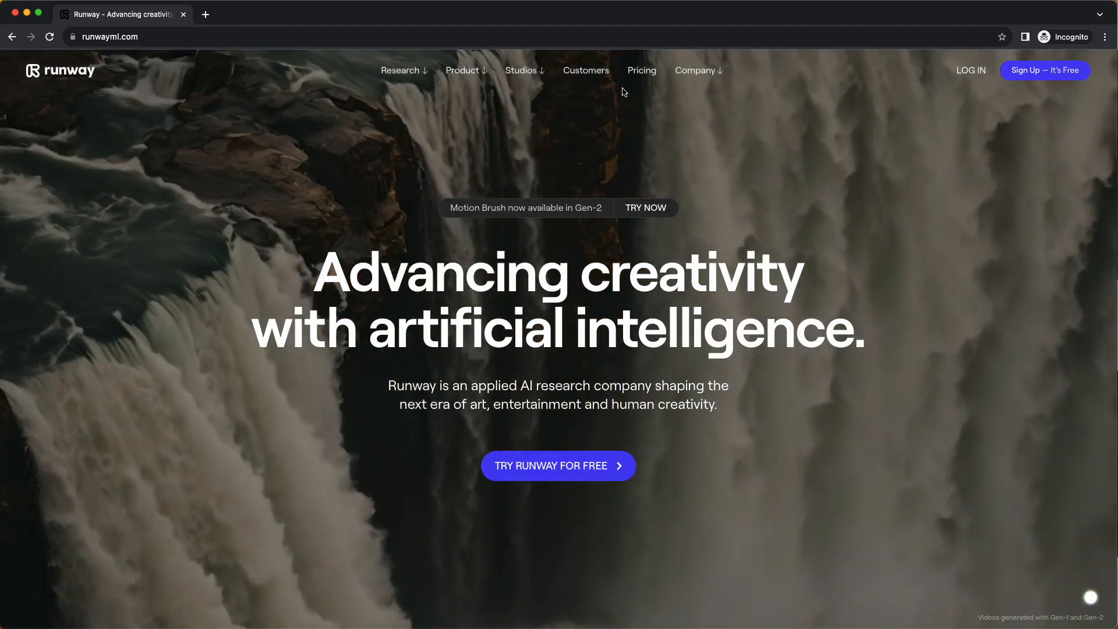
- View Runway's pricing plans with monthly billing and read the explanation of the Basic plan's credits
{"action": "left_click", "coordinate": [635, 73]}
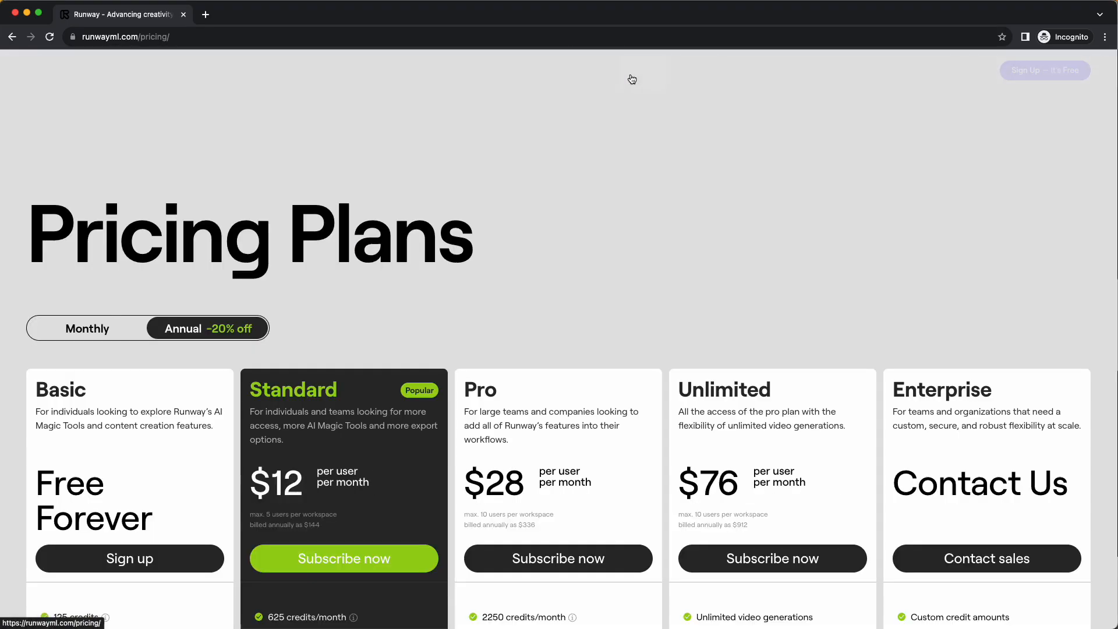
{"action": "scroll", "coordinate": [205, 347], "scroll_direction": "down", "scroll_amount": 2}
{"action": "left_click", "coordinate": [109, 285]}
{"action": "scroll", "coordinate": [125, 333], "scroll_direction": "down", "scroll_amount": 3}
{"action": "mouse_move", "coordinate": [104, 433]}
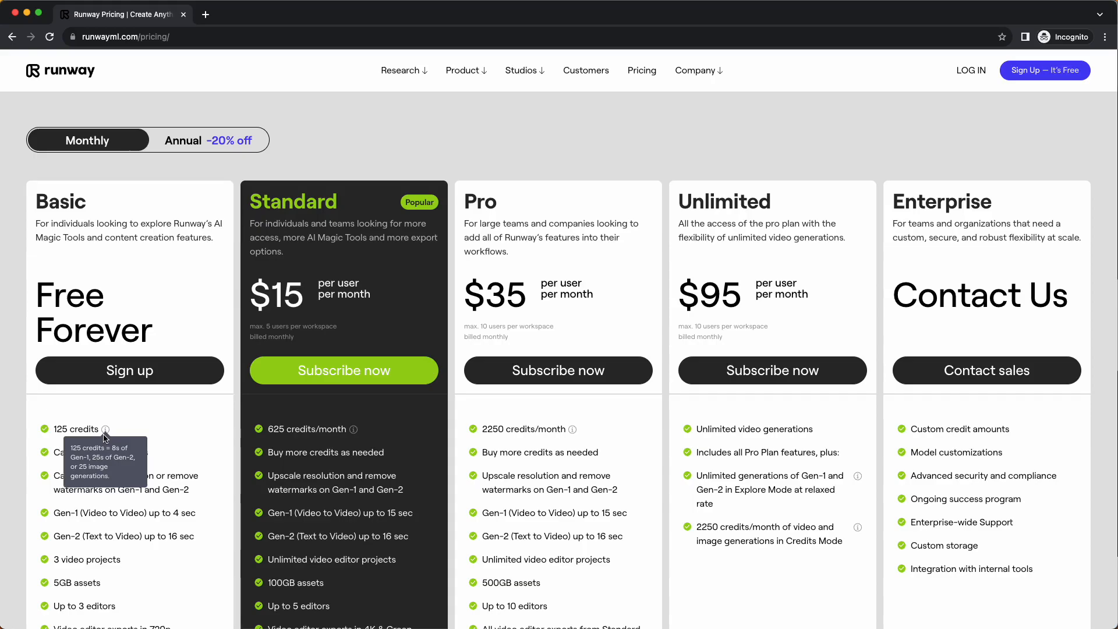
- Go through the pricing plans, switch to the regular Chrome window and log in to Runway from runwayml.com in a new tab
{"action": "scroll", "coordinate": [106, 438], "scroll_direction": "down", "scroll_amount": 1}
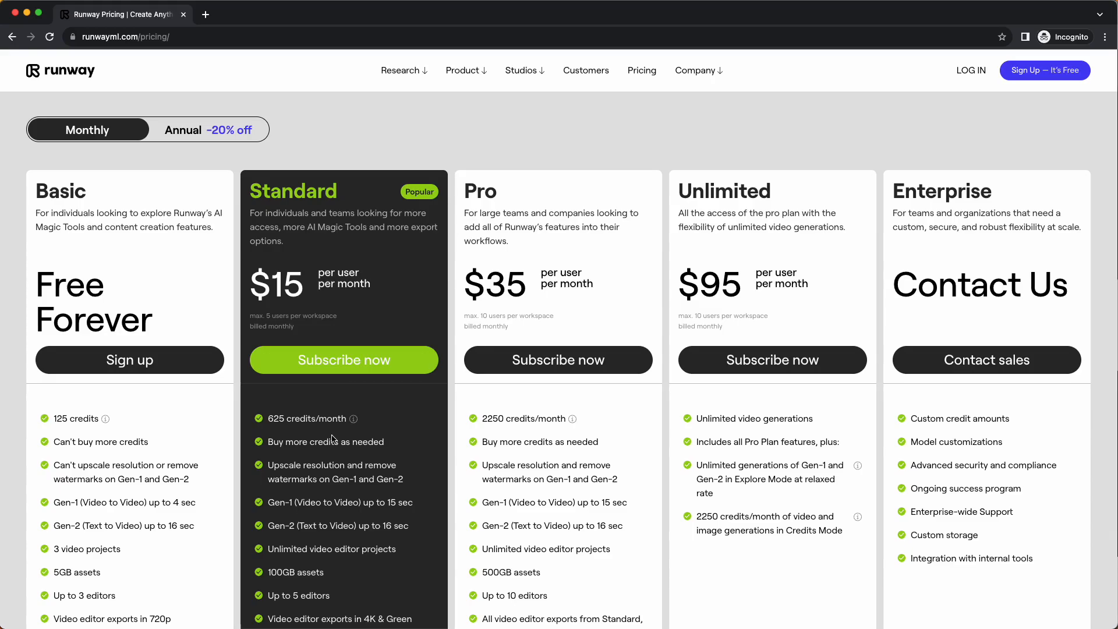
{"action": "scroll", "coordinate": [338, 434], "scroll_direction": "down", "scroll_amount": 1}
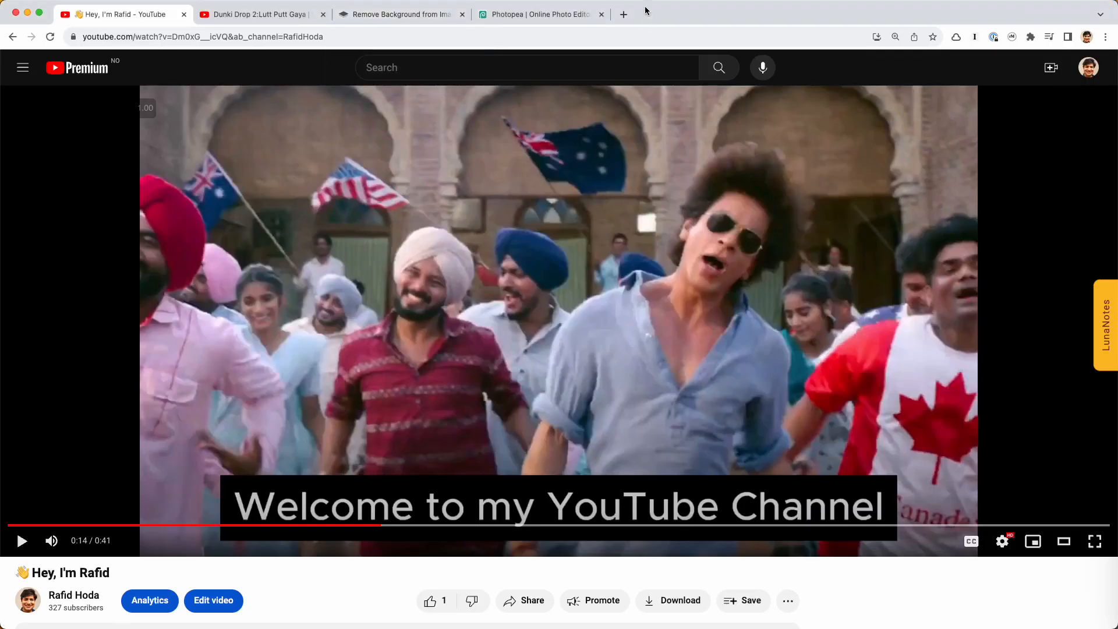
{"action": "left_click", "coordinate": [623, 14]}
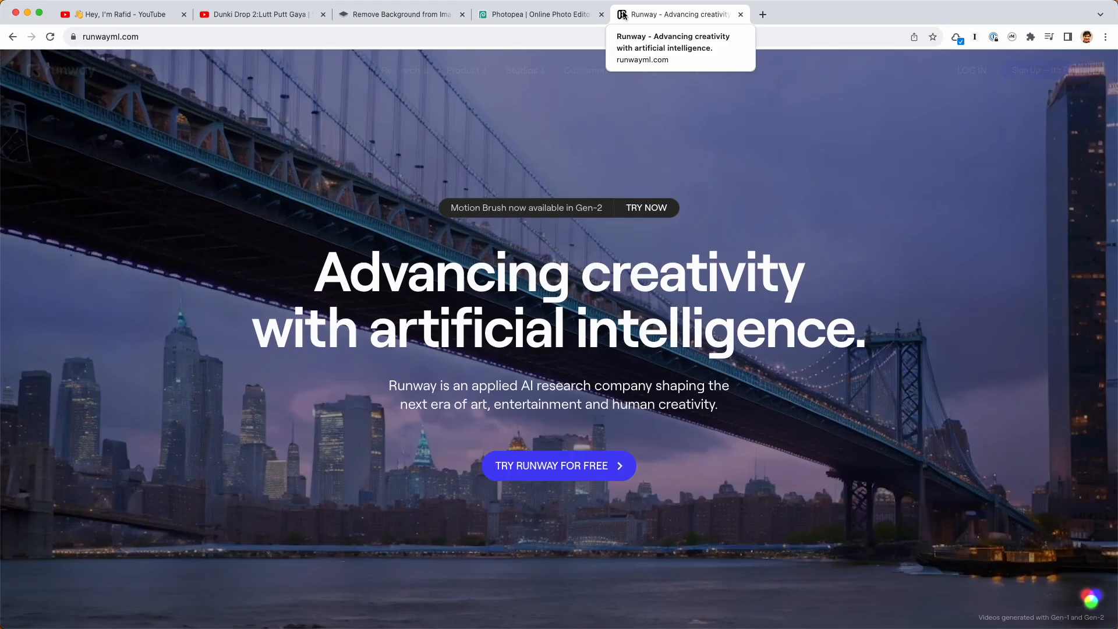
{"action": "left_click", "coordinate": [970, 71]}
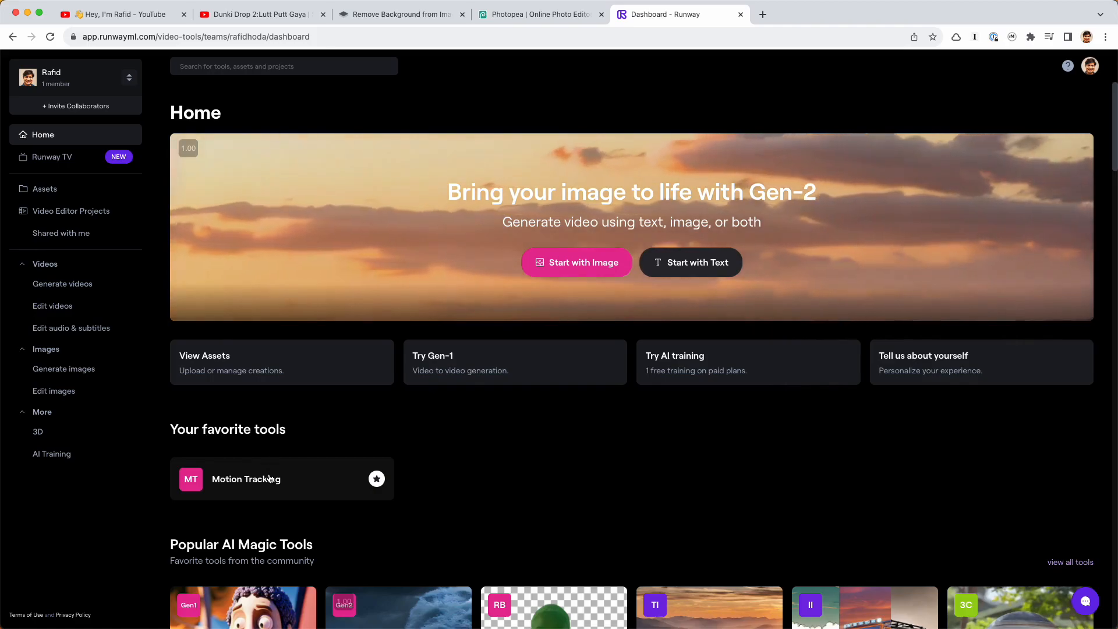
- Show all AI Magic Tools on the Runway dashboard and open the Motion Tracking tool
{"action": "scroll", "coordinate": [289, 506], "scroll_direction": "down", "scroll_amount": 5}
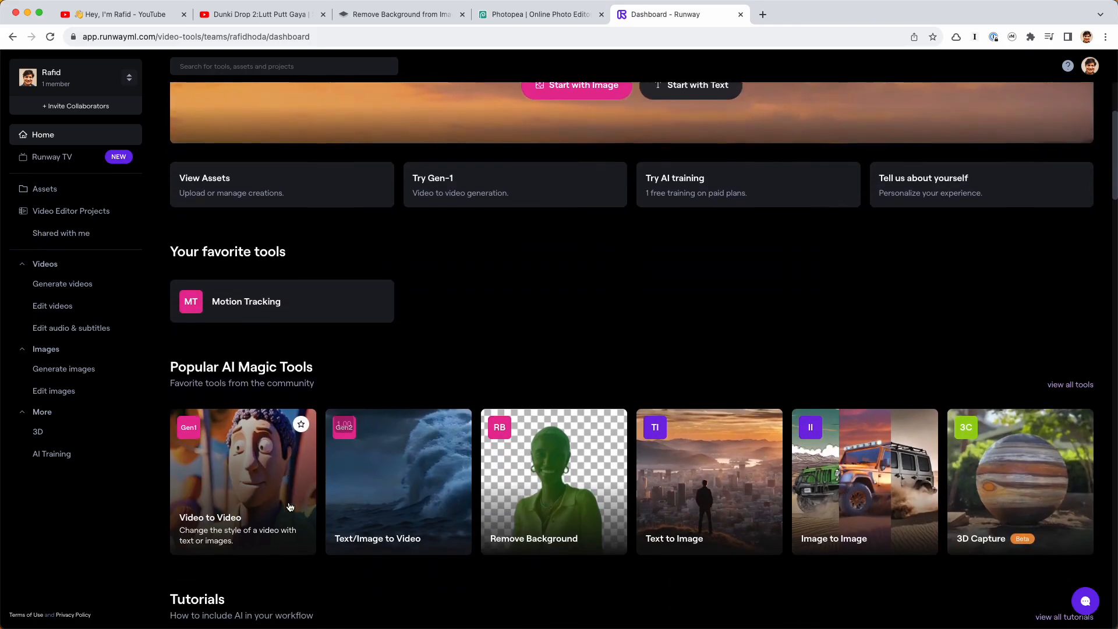
{"action": "scroll", "coordinate": [432, 453], "scroll_direction": "down", "scroll_amount": 4}
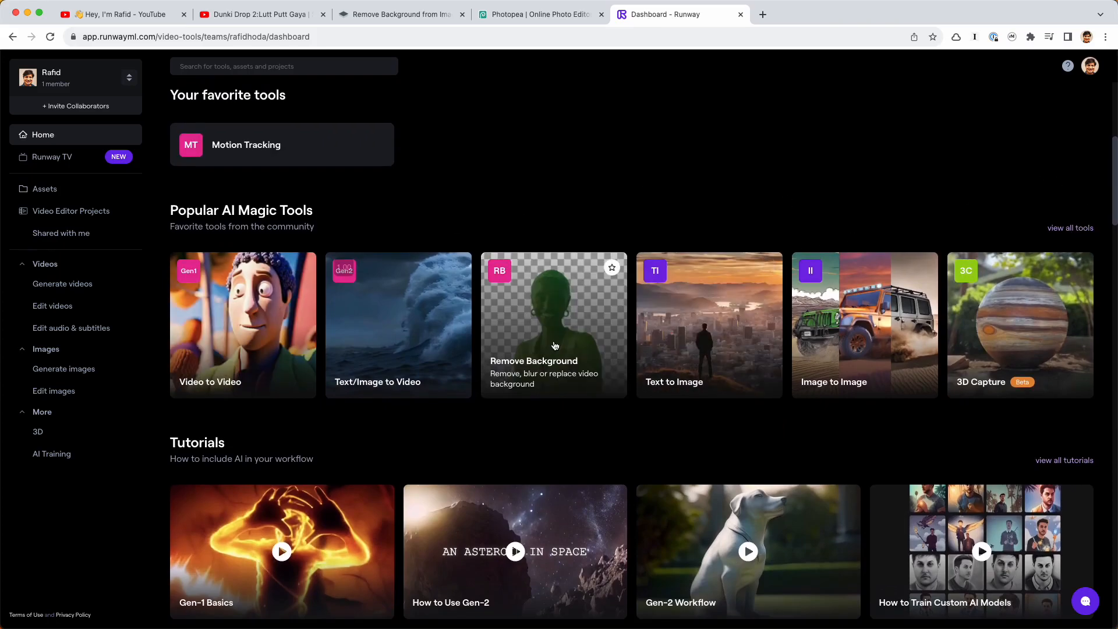
{"action": "left_click", "coordinate": [1063, 229]}
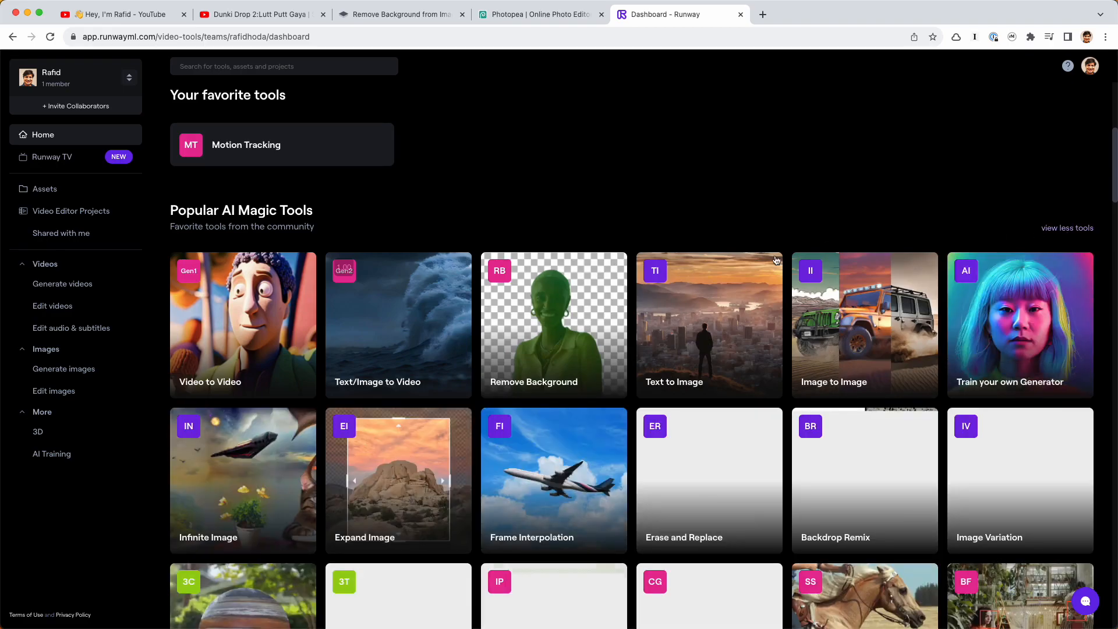
{"action": "scroll", "coordinate": [643, 334], "scroll_direction": "down", "scroll_amount": 2}
{"action": "scroll", "coordinate": [643, 334], "scroll_direction": "down", "scroll_amount": 5}
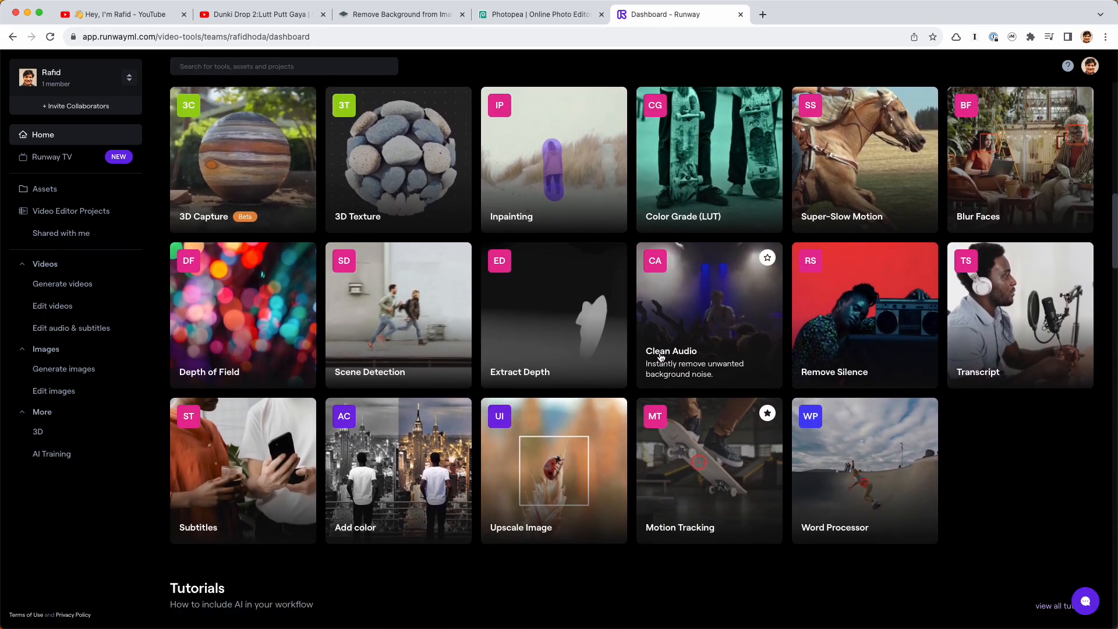
{"action": "scroll", "coordinate": [661, 358], "scroll_direction": "up", "scroll_amount": 1}
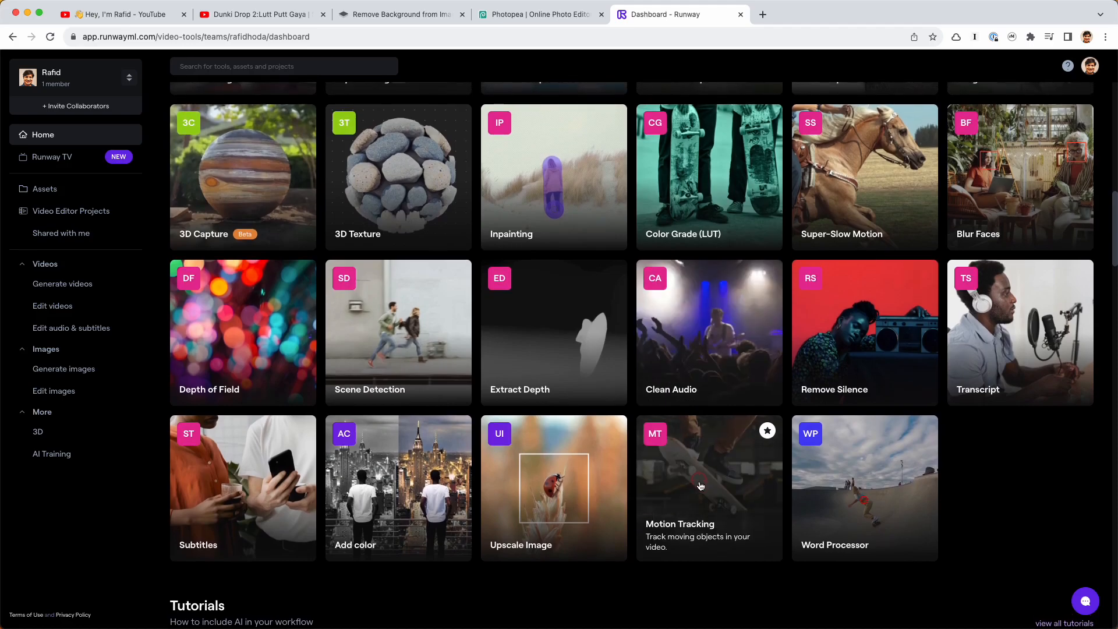
{"action": "left_click", "coordinate": [695, 514]}
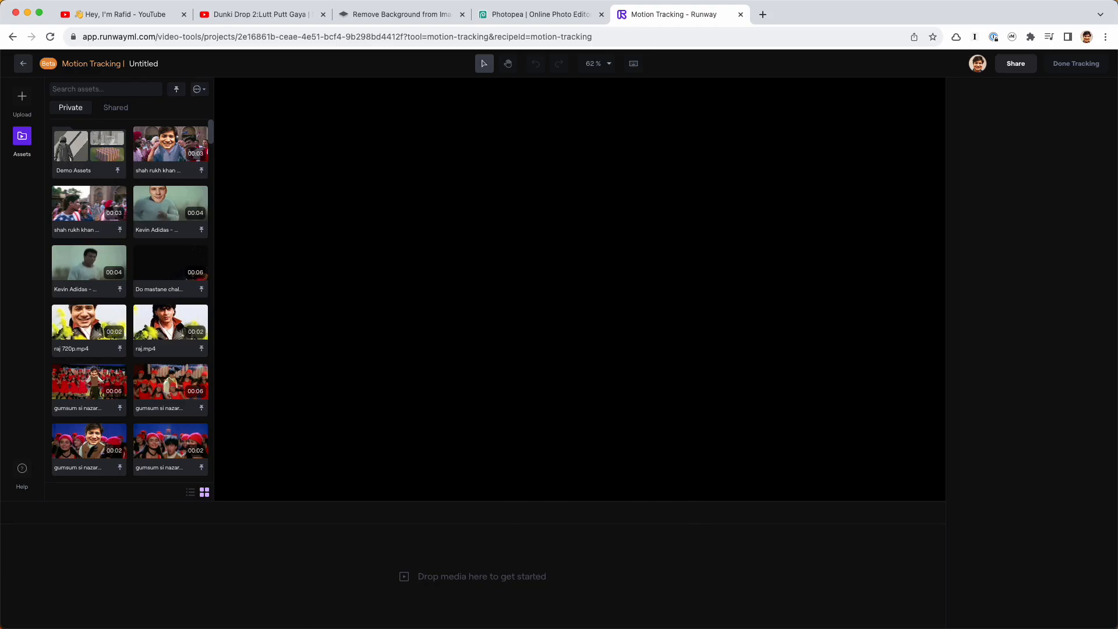
- Upload replace srk face clip.mp4 from the inputs folder and load it into the Motion Tracking project
{"action": "key", "text": "super+Tab"}
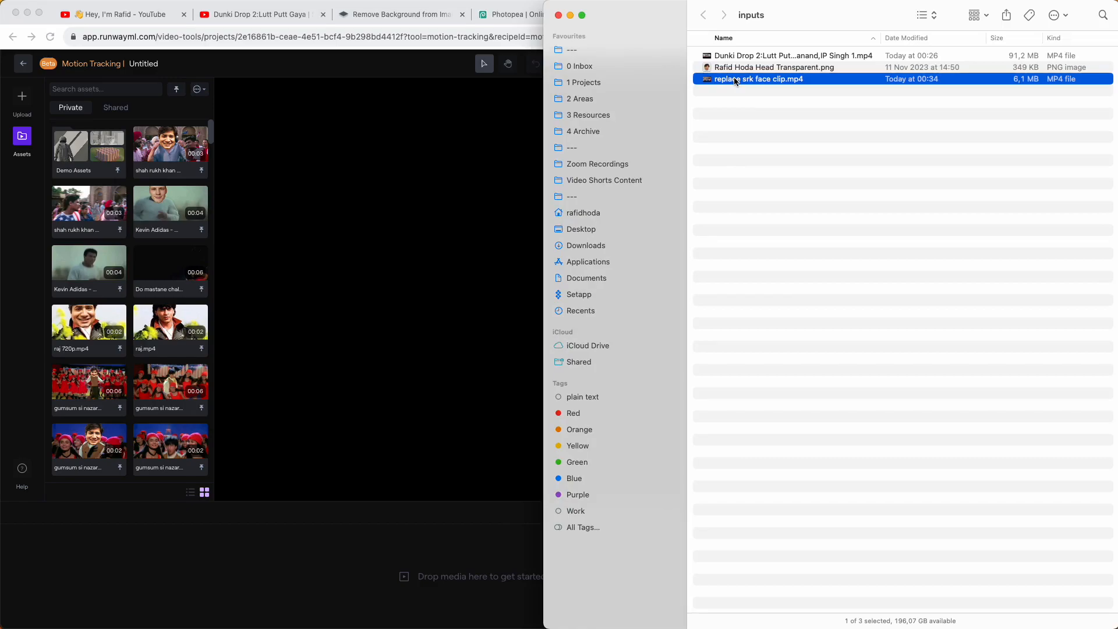
{"action": "left_click_drag", "start_coordinate": [743, 81], "coordinate": [393, 205]}
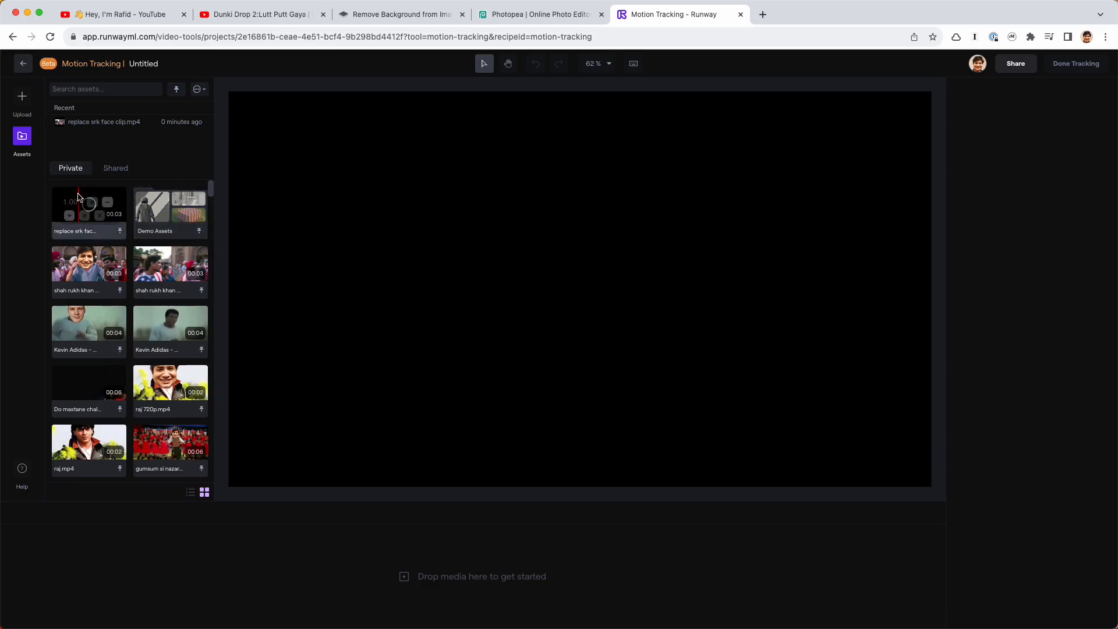
{"action": "left_click_drag", "start_coordinate": [75, 196], "coordinate": [534, 272]}
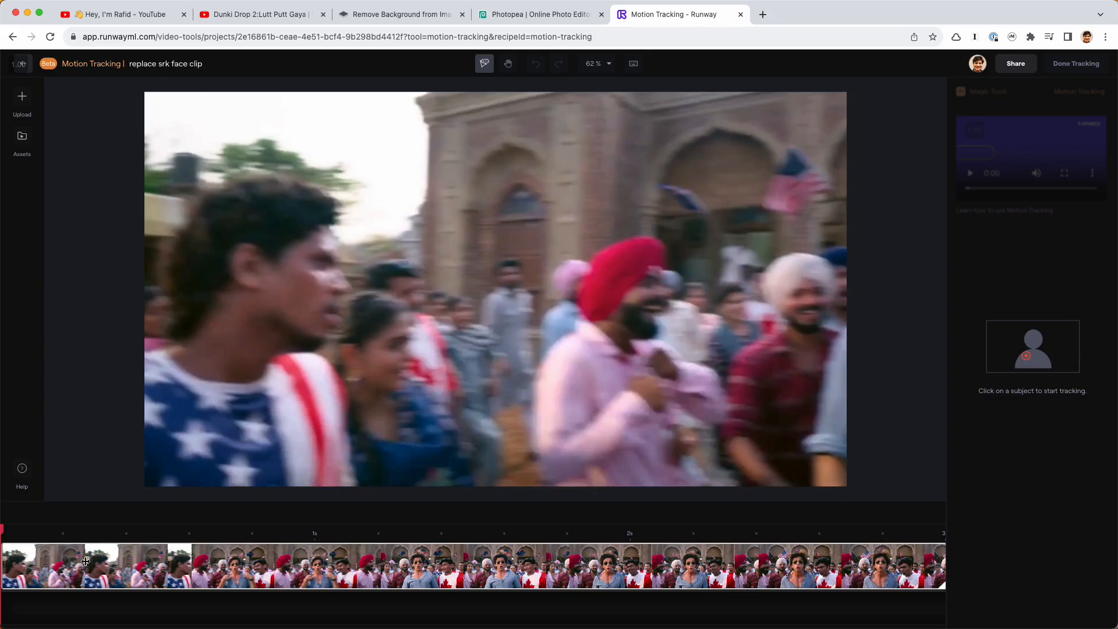
- Find a clear frontal frame of the lead actor and place the tracking point on his nose at 00:01.56
{"action": "left_click_drag", "start_coordinate": [82, 536], "coordinate": [336, 572]}
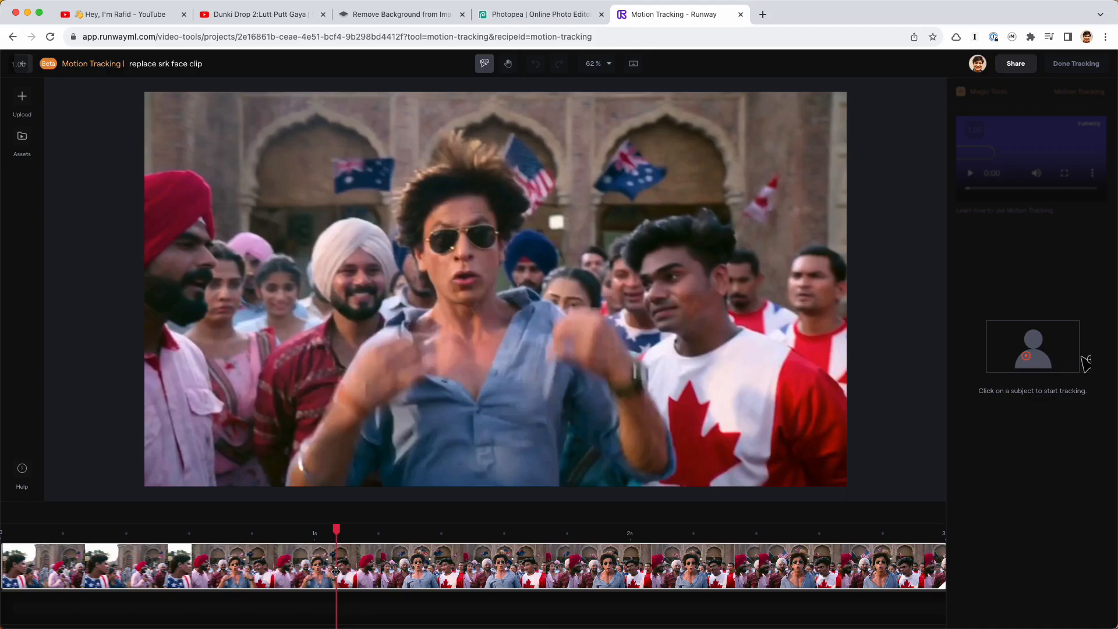
{"action": "left_click_drag", "start_coordinate": [336, 572], "coordinate": [745, 543]}
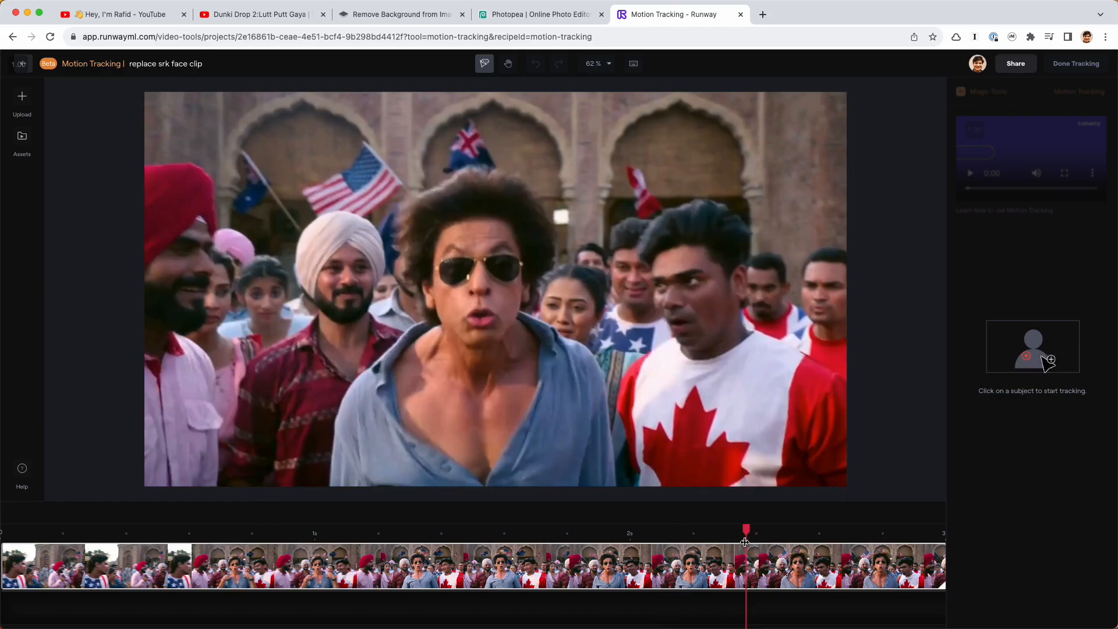
{"action": "left_click_drag", "start_coordinate": [431, 530], "coordinate": [458, 547]}
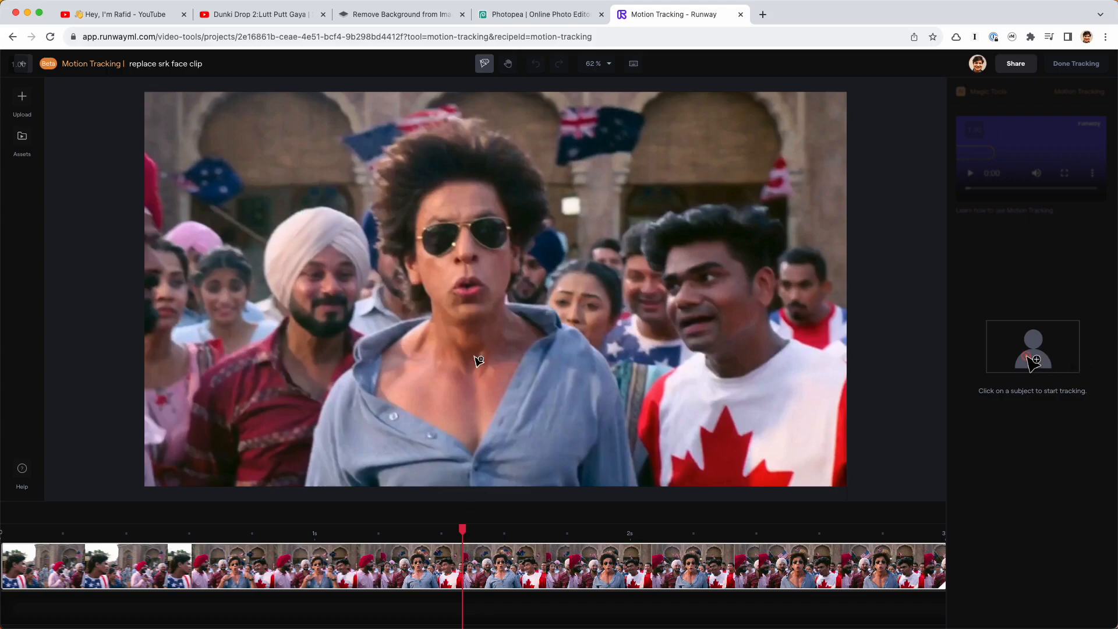
{"action": "left_click_drag", "start_coordinate": [260, 532], "coordinate": [495, 536]}
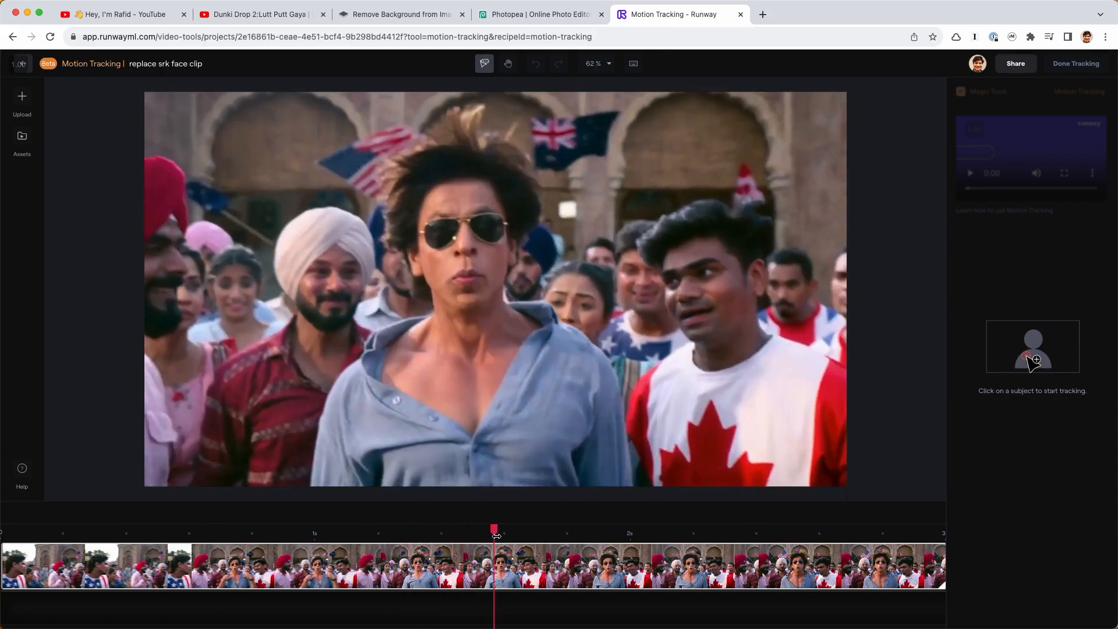
{"action": "left_click", "coordinate": [466, 244]}
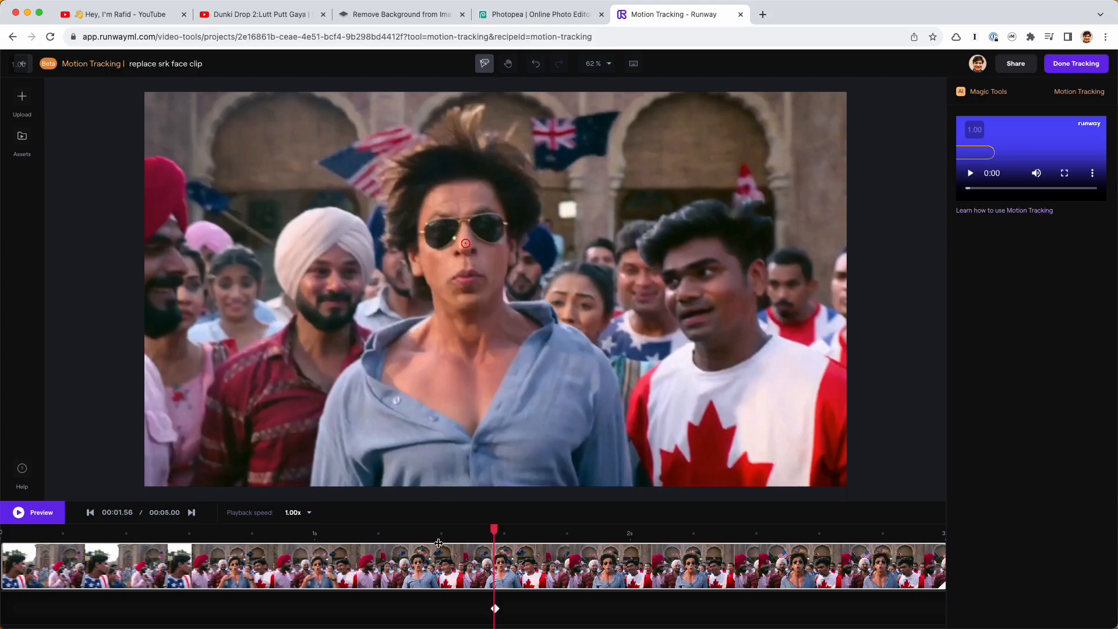
- Check that the tracking point follows the actor's face across the clip and finish the tracking
{"action": "mouse_move", "coordinate": [440, 530]}
{"action": "left_mouse_down"}
{"action": "mouse_move", "coordinate": [263, 536]}
{"action": "mouse_move", "coordinate": [259, 548]}
{"action": "mouse_move", "coordinate": [418, 538]}
{"action": "left_mouse_up"}
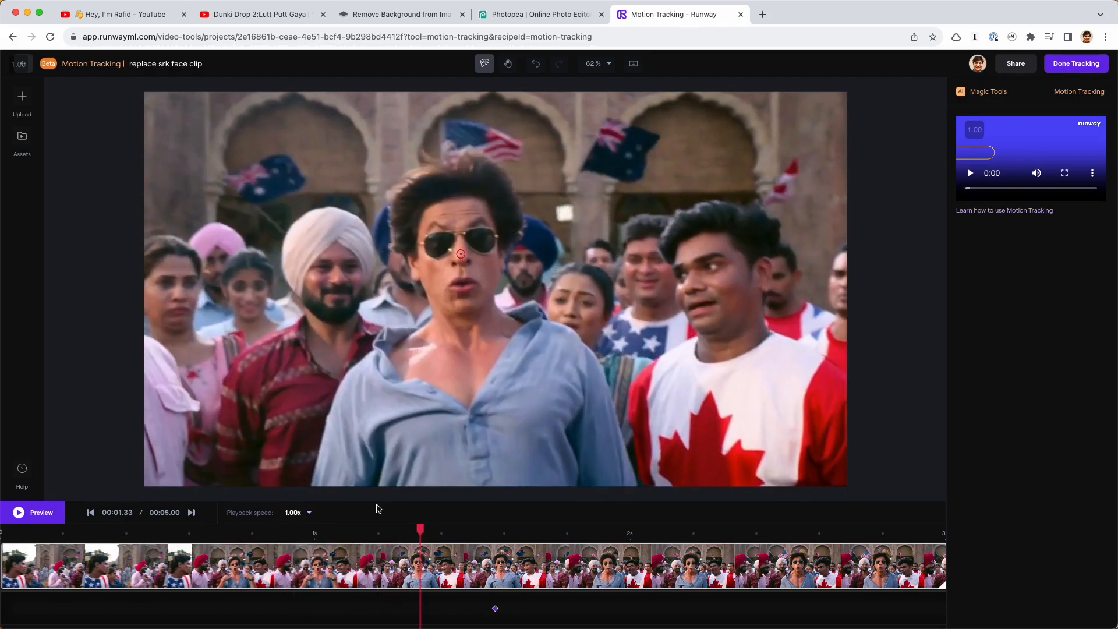
{"action": "left_click_drag", "start_coordinate": [351, 524], "coordinate": [25, 569]}
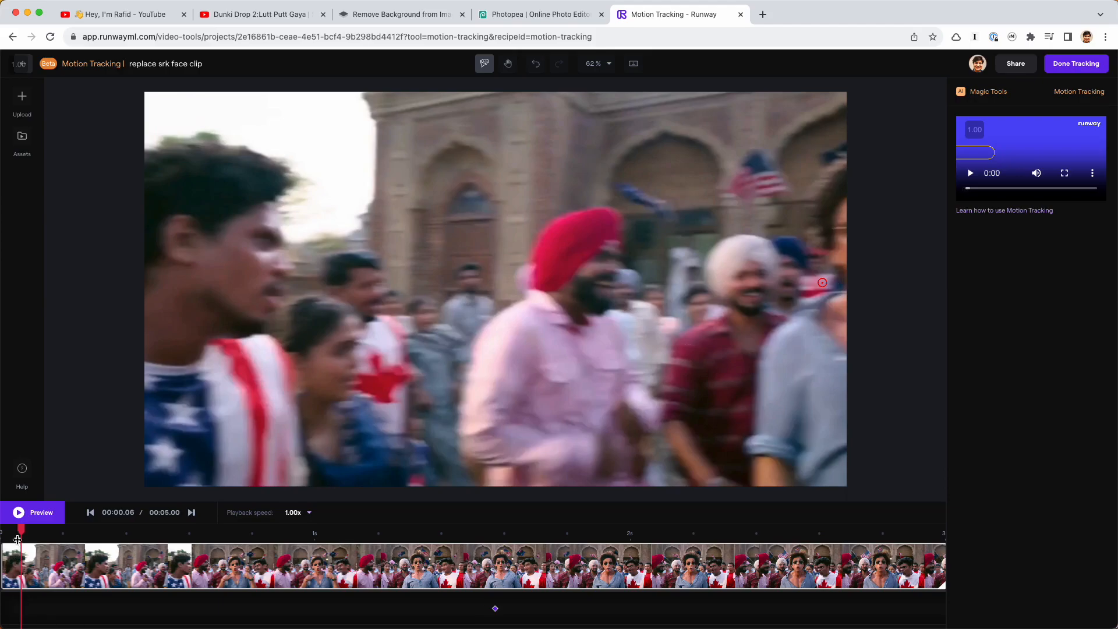
{"action": "left_click_drag", "start_coordinate": [21, 537], "coordinate": [932, 498]}
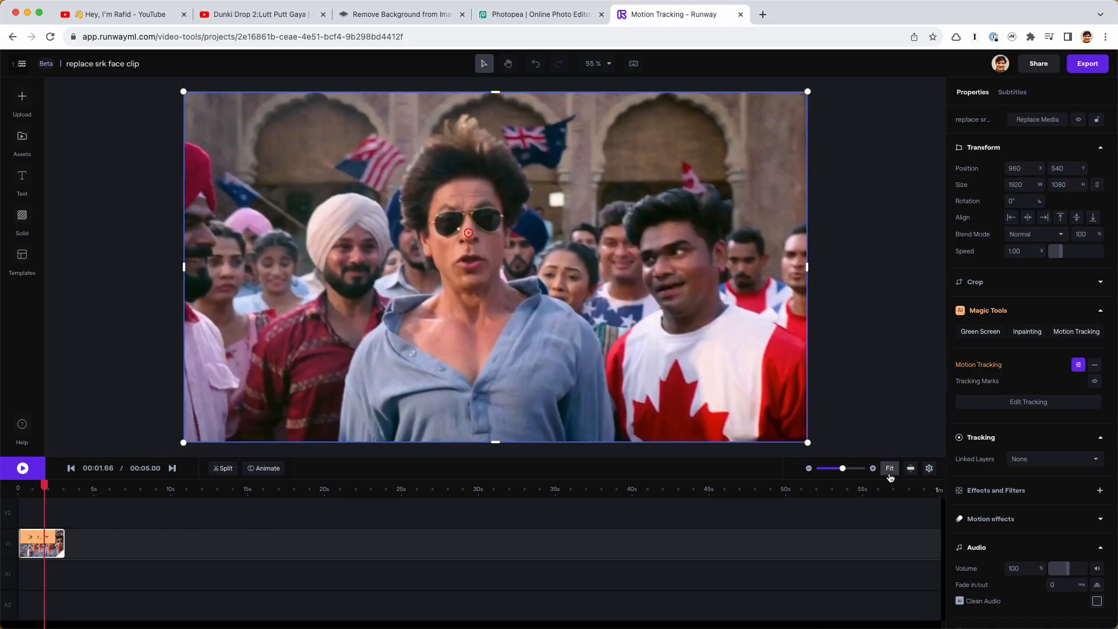
- Fit the timeline to the clip length and set the playhead to 00:01.43
{"action": "left_click", "coordinate": [891, 470]}
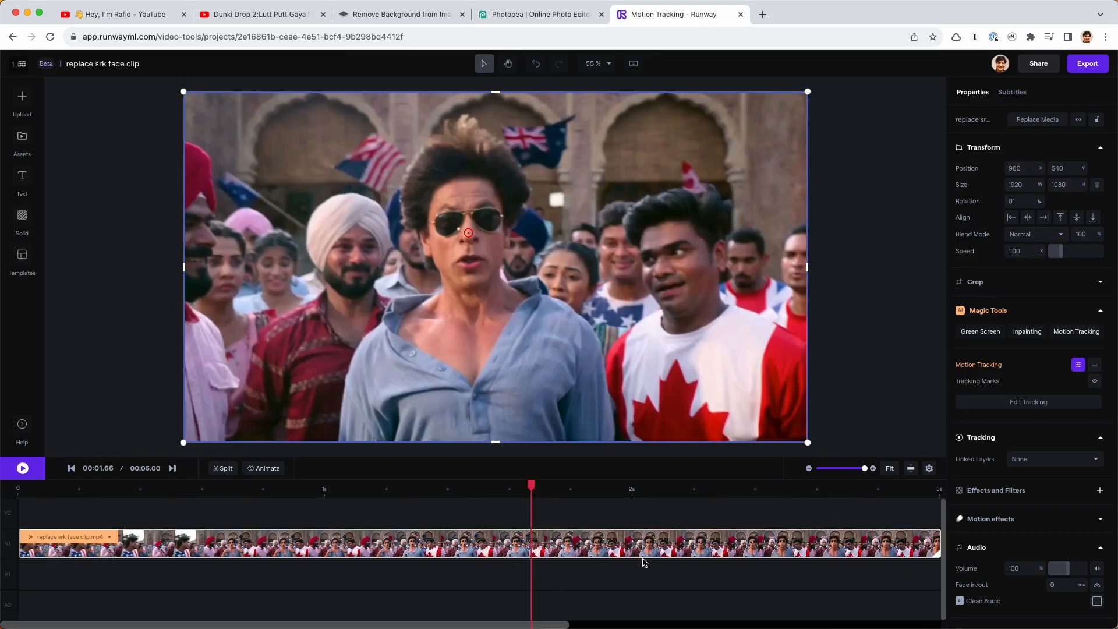
{"action": "left_click", "coordinate": [296, 487]}
{"action": "left_click_drag", "start_coordinate": [296, 487], "coordinate": [460, 487]}
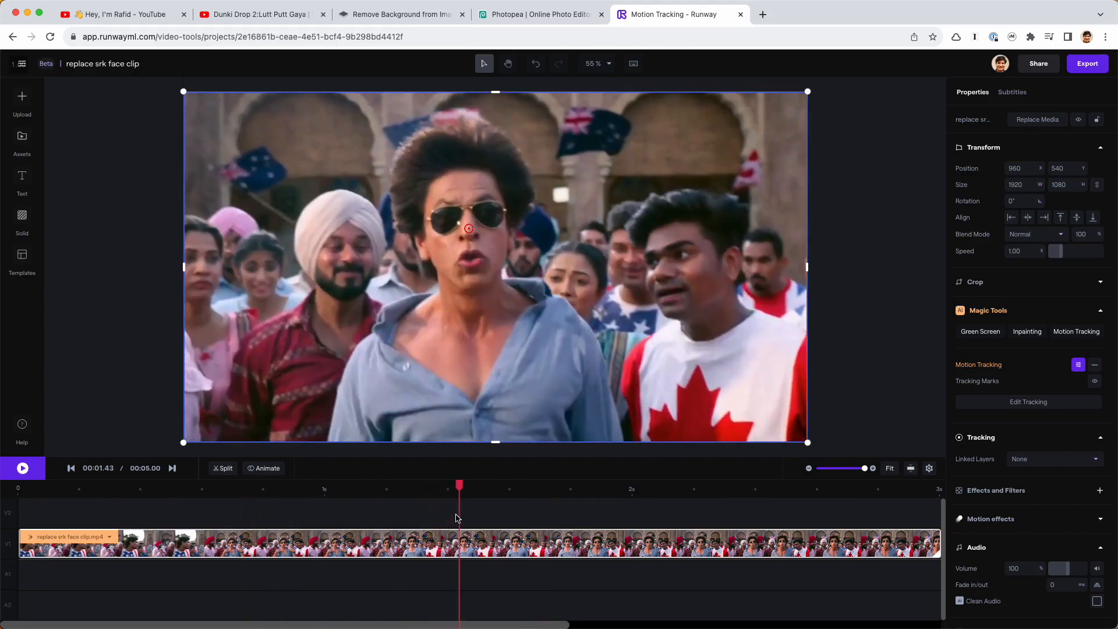
- Preview the transparent head PNG in the inputs folder and add it to the canvas above the clip
{"action": "key", "text": "super+Tab"}
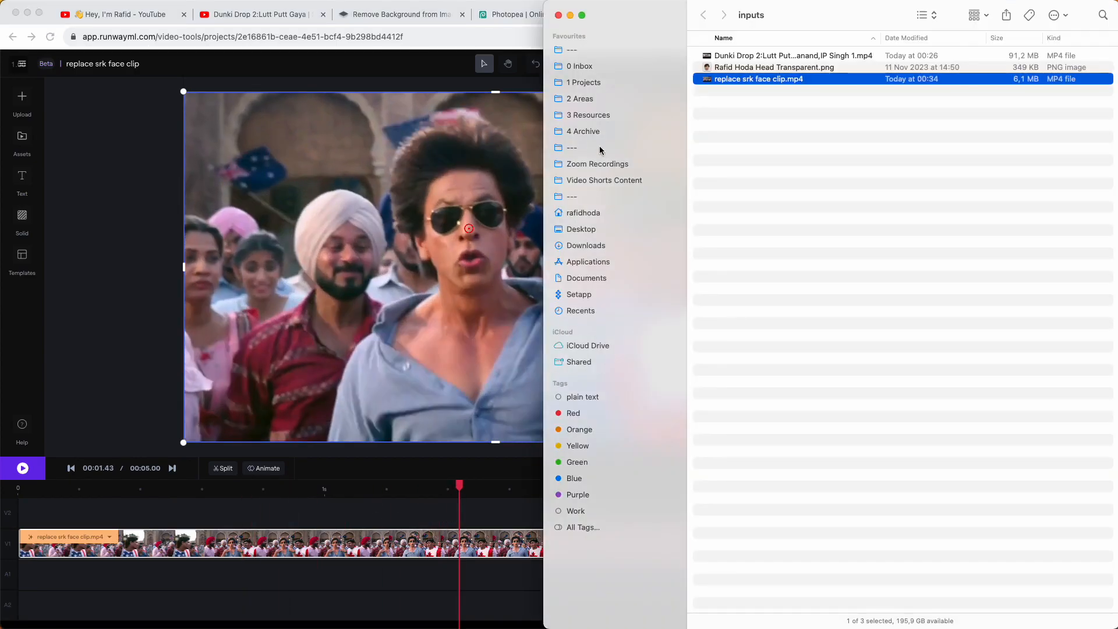
{"action": "left_click", "coordinate": [744, 71]}
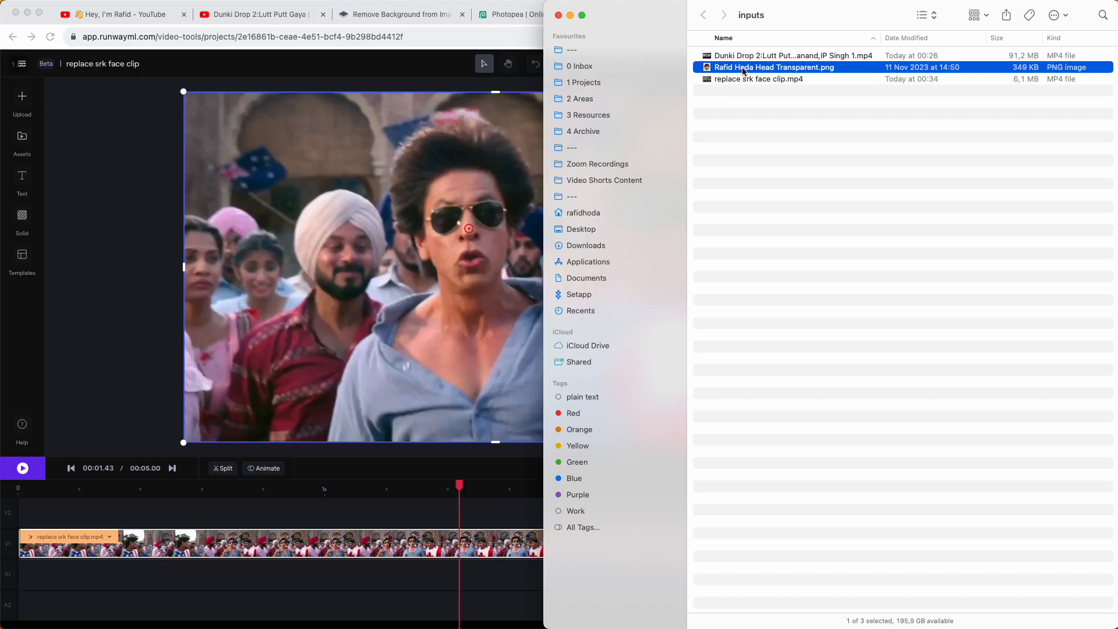
{"action": "key", "text": "space"}
{"action": "key", "text": "space"}
{"action": "left_click_drag", "start_coordinate": [744, 69], "coordinate": [471, 306]}
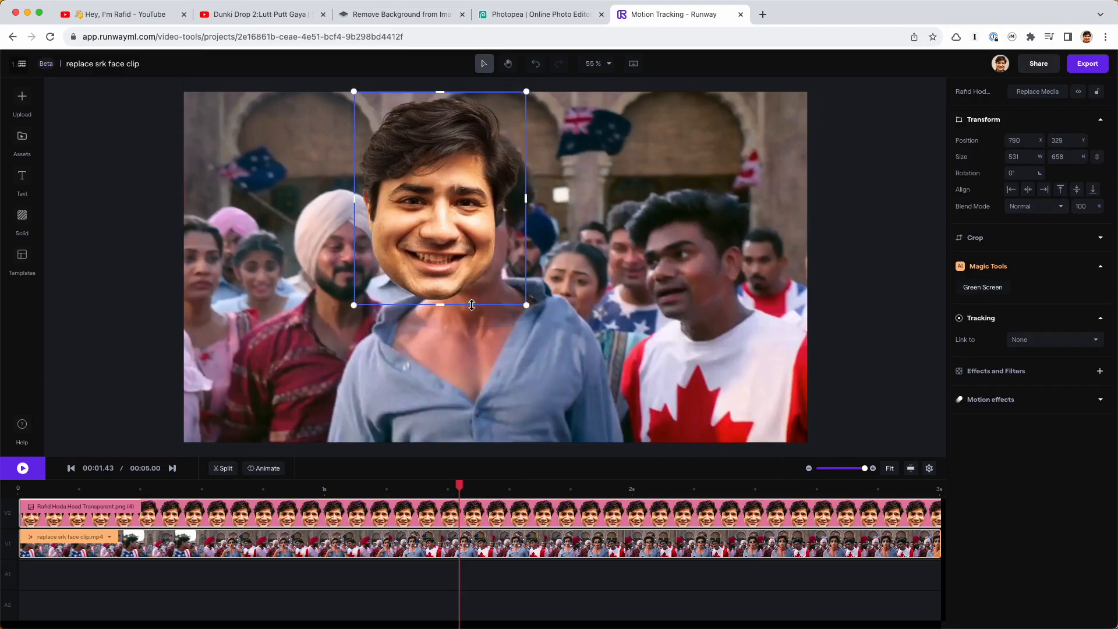
- Place the head image over the actor's face at position 870, 372, sized 601 by 744 and rotated -3°
{"action": "left_click_drag", "start_coordinate": [455, 238], "coordinate": [480, 249]}
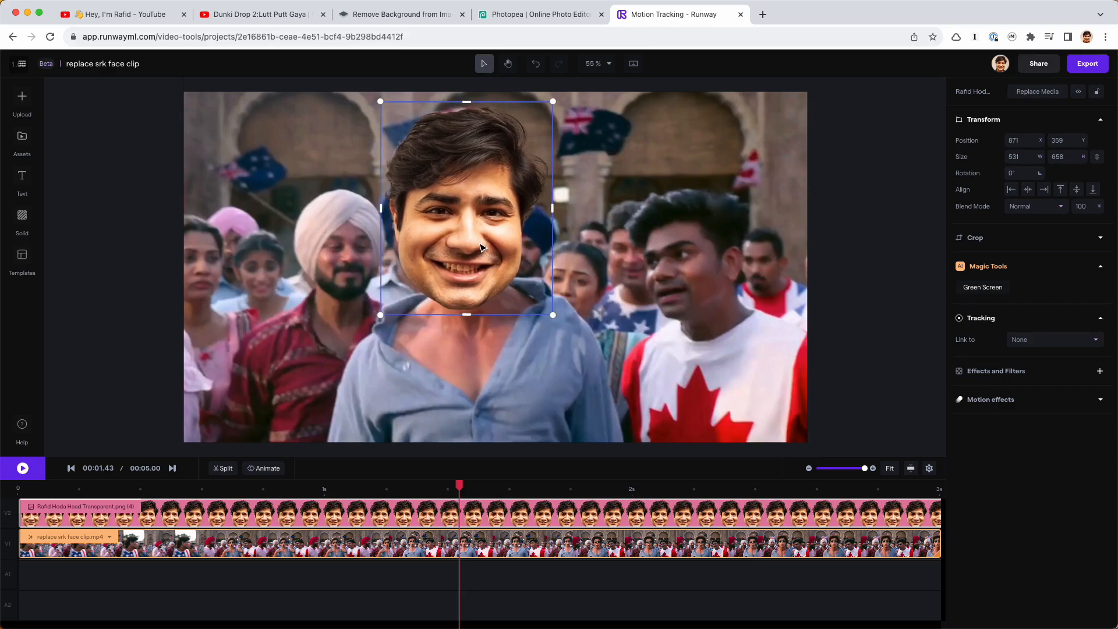
{"action": "left_click_drag", "start_coordinate": [553, 316], "coordinate": [514, 267]}
{"action": "left_click_drag", "start_coordinate": [471, 233], "coordinate": [376, 256]}
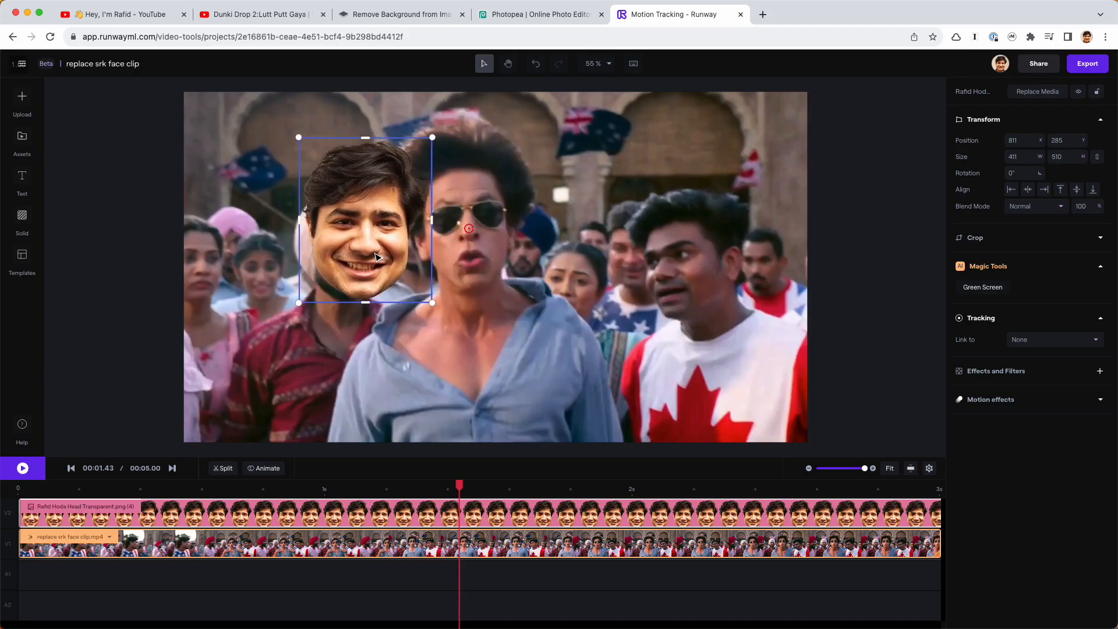
{"action": "left_click_drag", "start_coordinate": [432, 303], "coordinate": [441, 313]}
{"action": "left_click_drag", "start_coordinate": [364, 262], "coordinate": [423, 217]}
{"action": "left_click_drag", "start_coordinate": [499, 270], "coordinate": [557, 330]}
{"action": "mouse_move", "coordinate": [448, 272]}
{"action": "left_mouse_down"}
{"action": "mouse_move", "coordinate": [600, 268]}
{"action": "mouse_move", "coordinate": [454, 259]}
{"action": "left_mouse_up"}
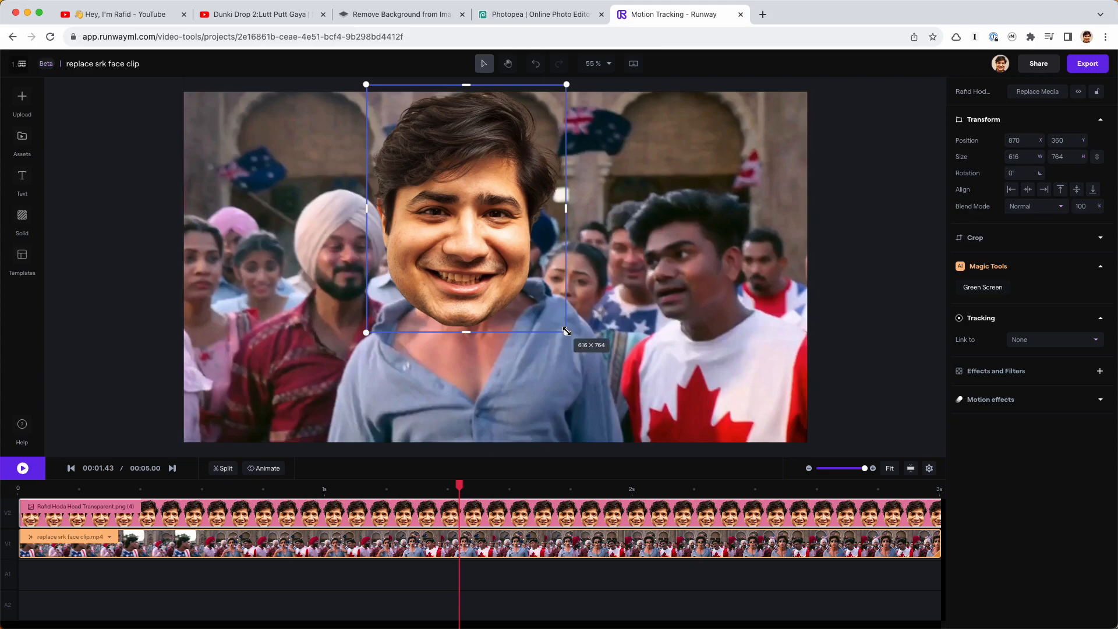
{"action": "left_click_drag", "start_coordinate": [567, 333], "coordinate": [562, 326]}
{"action": "mouse_move", "coordinate": [477, 238]}
{"action": "left_mouse_down"}
{"action": "mouse_move", "coordinate": [604, 271]}
{"action": "mouse_move", "coordinate": [481, 244]}
{"action": "left_mouse_up"}
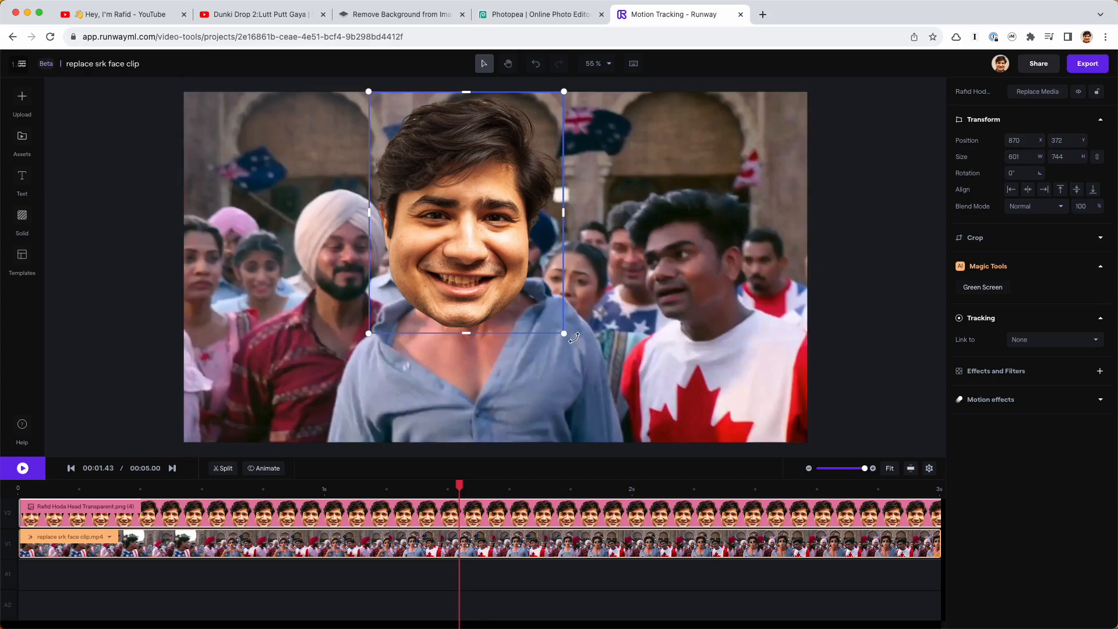
{"action": "left_click_drag", "start_coordinate": [573, 337], "coordinate": [577, 328]}
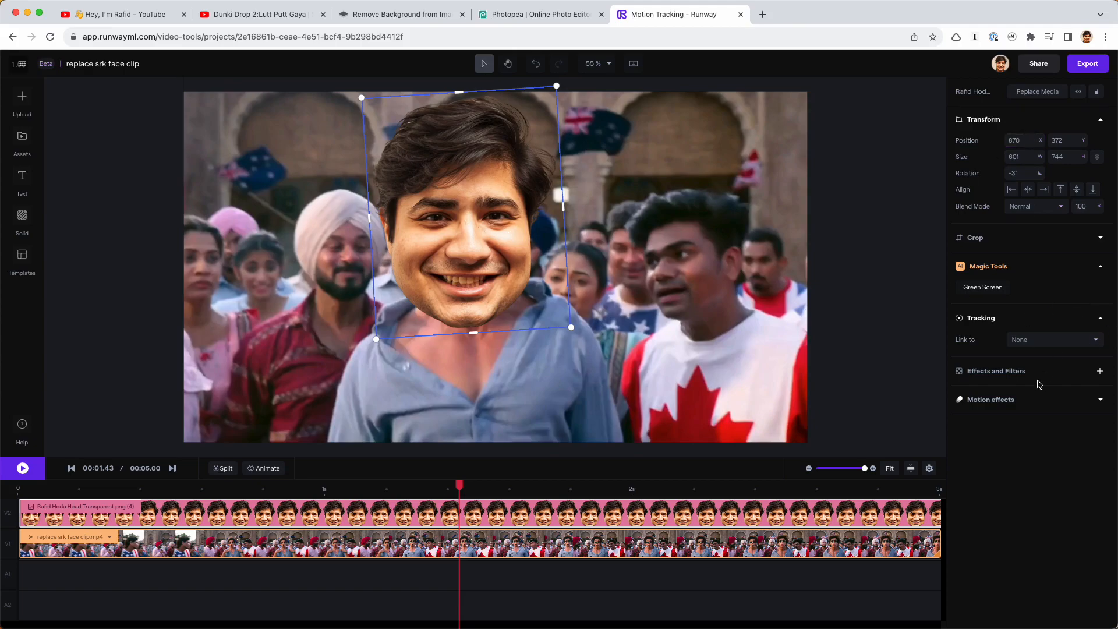
- Link the head image to the tracking of replace srk face clip.mp4 and play the composite from the start
{"action": "left_click", "coordinate": [1042, 339]}
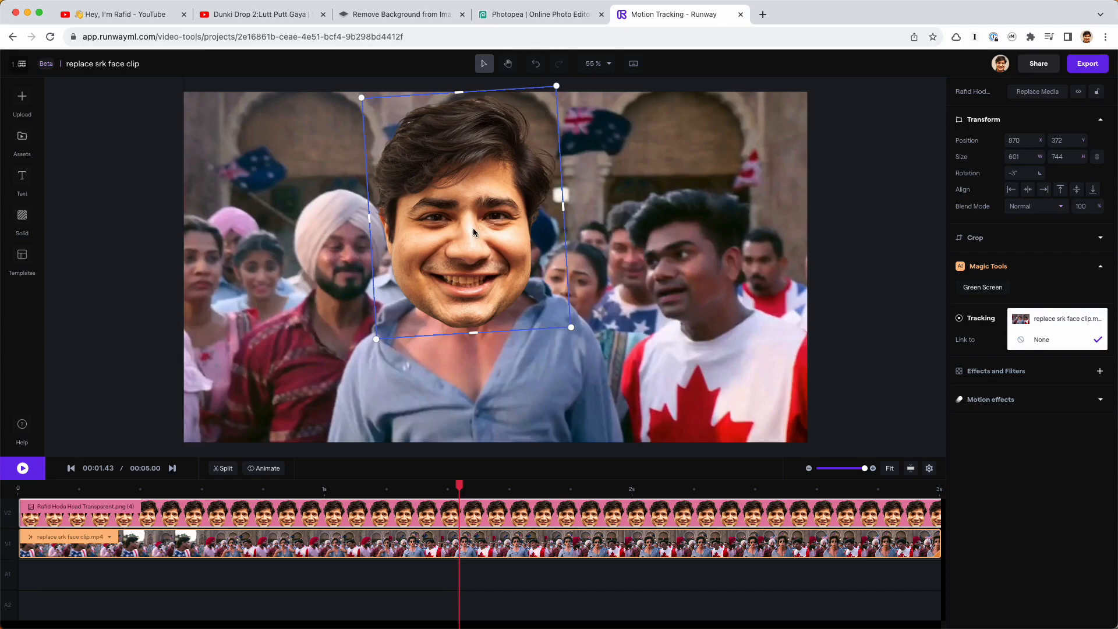
{"action": "left_click", "coordinate": [1048, 319]}
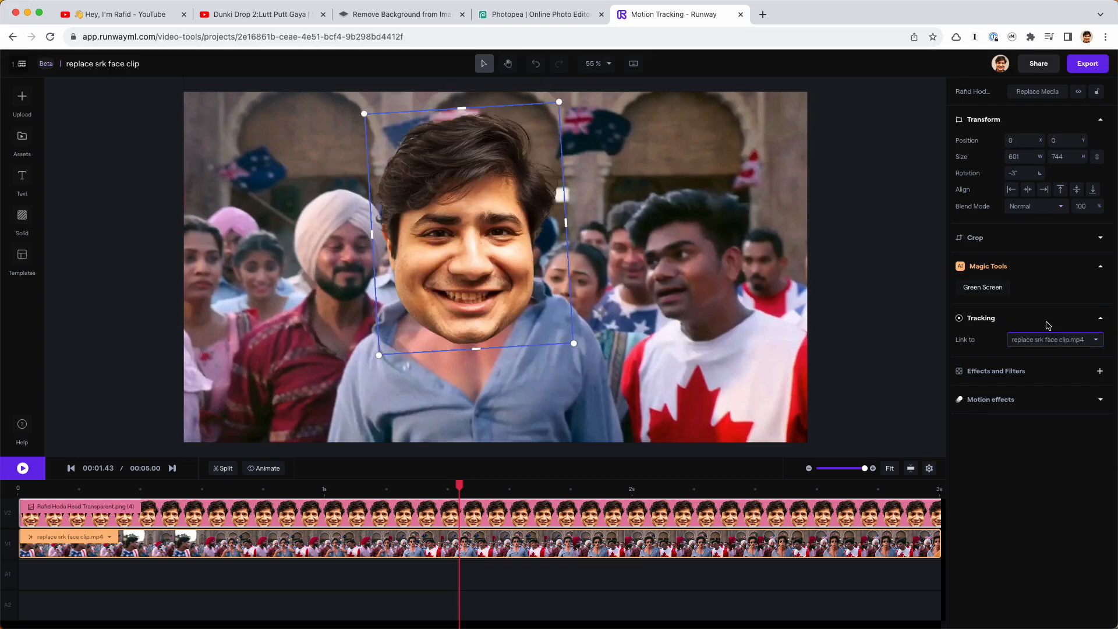
{"action": "left_click_drag", "start_coordinate": [360, 486], "coordinate": [18, 515]}
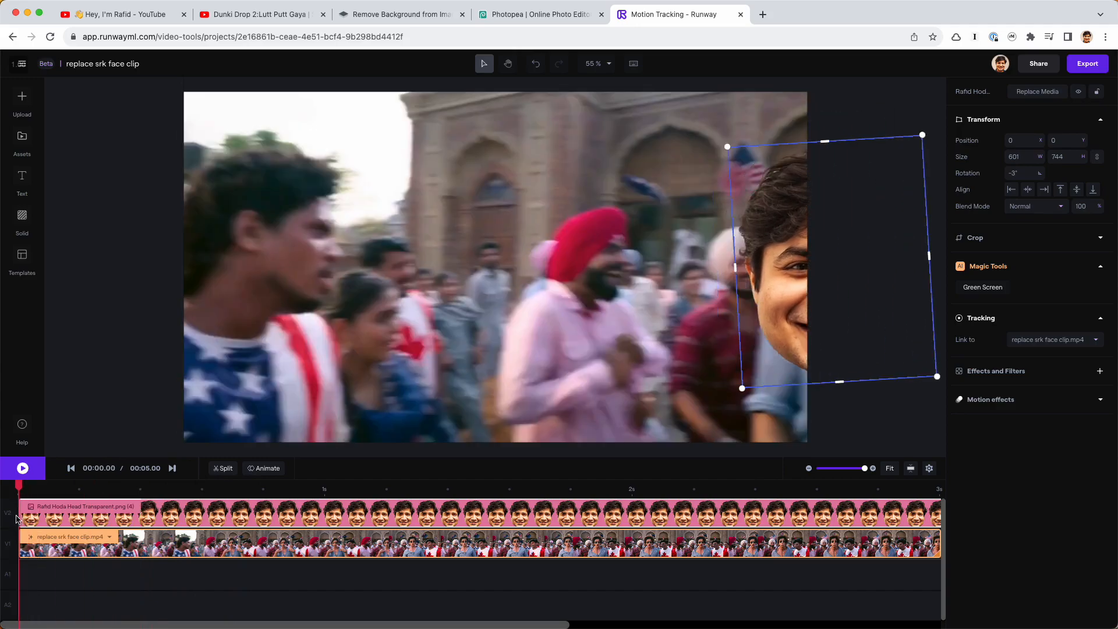
{"action": "key", "text": "space"}
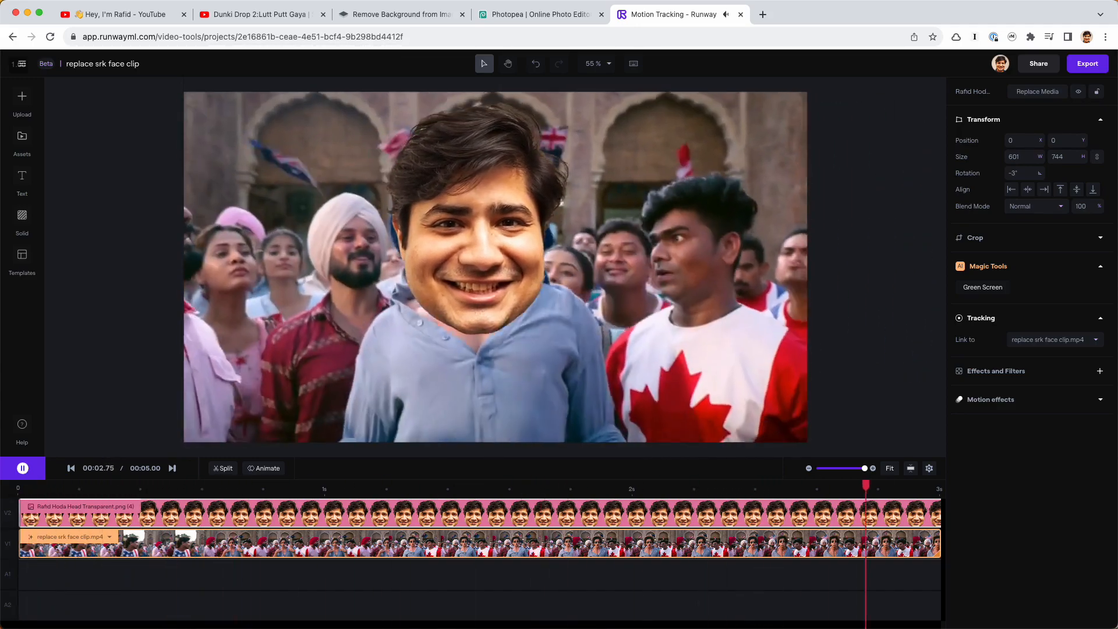
- Split the head image layer at 00:03.00 where the video clip ends, delete the excess part, and fit the timeline
{"action": "key", "text": "space"}
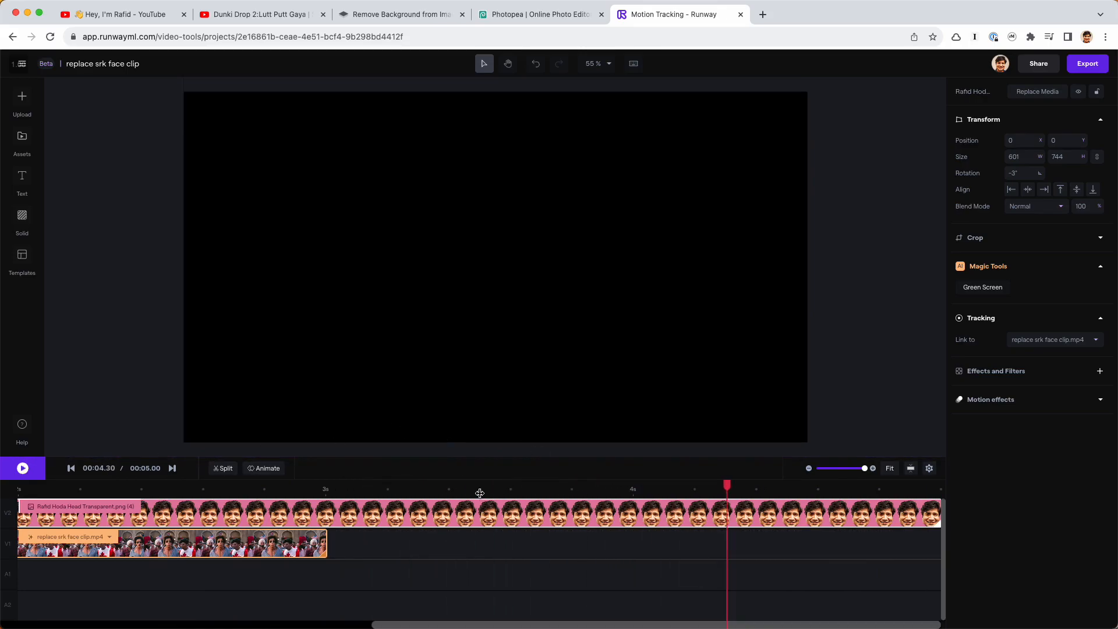
{"action": "left_click_drag", "start_coordinate": [480, 494], "coordinate": [320, 497]}
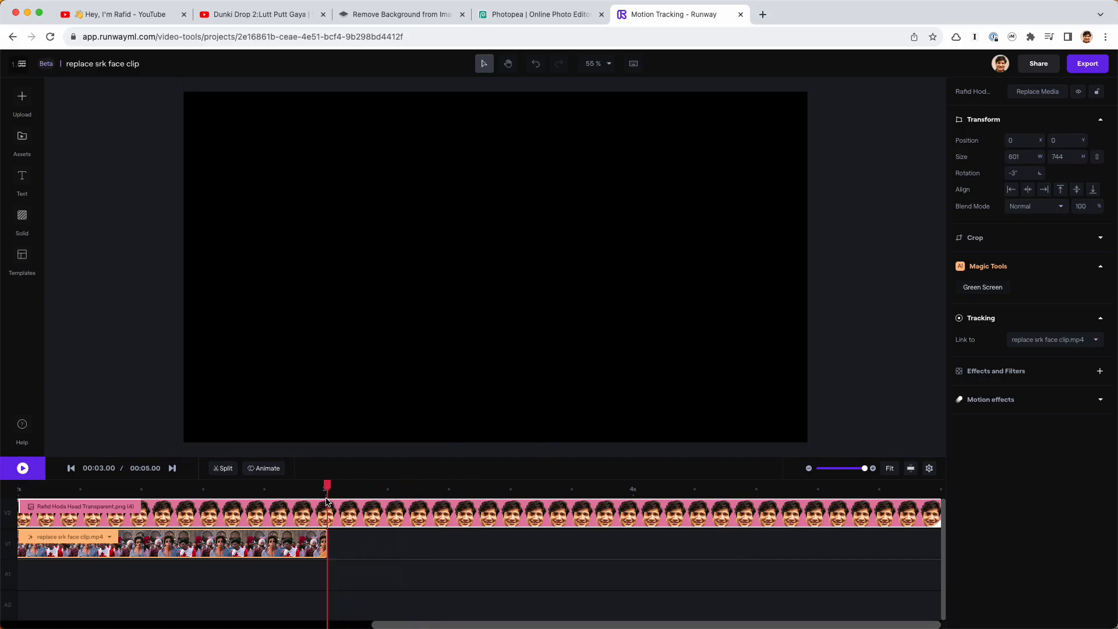
{"action": "left_click", "coordinate": [216, 469]}
{"action": "left_click", "coordinate": [400, 516]}
{"action": "key", "text": "Delete"}
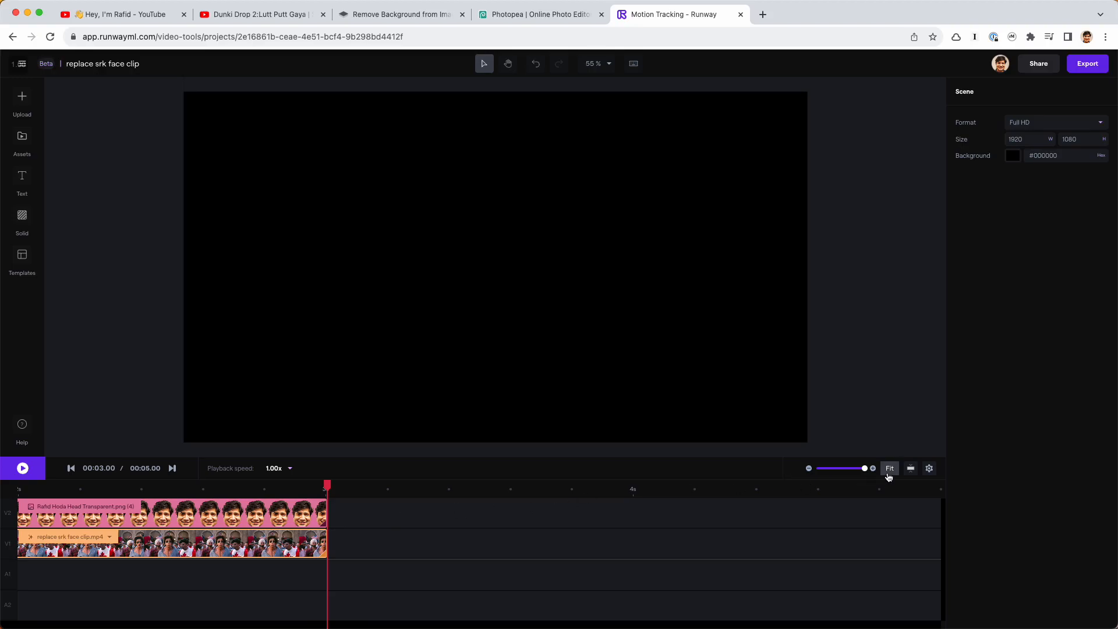
{"action": "left_click", "coordinate": [890, 471]}
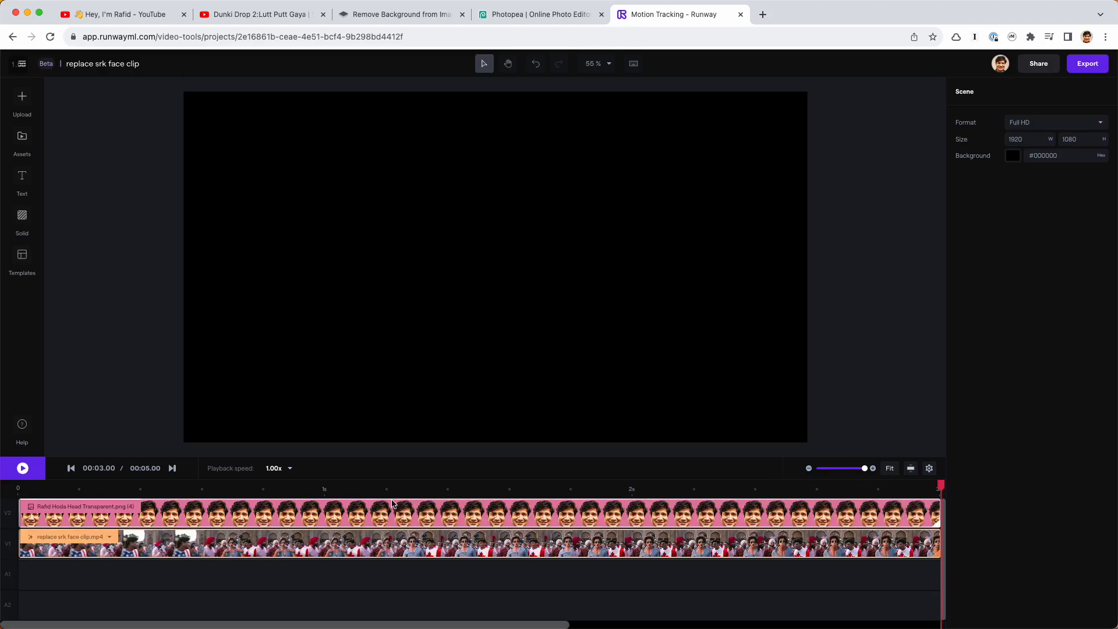
- Move the head image to position 9, -72 at 00:01.33 and scrub through the clip to check its alignment
{"action": "left_click_drag", "start_coordinate": [386, 494], "coordinate": [427, 504]}
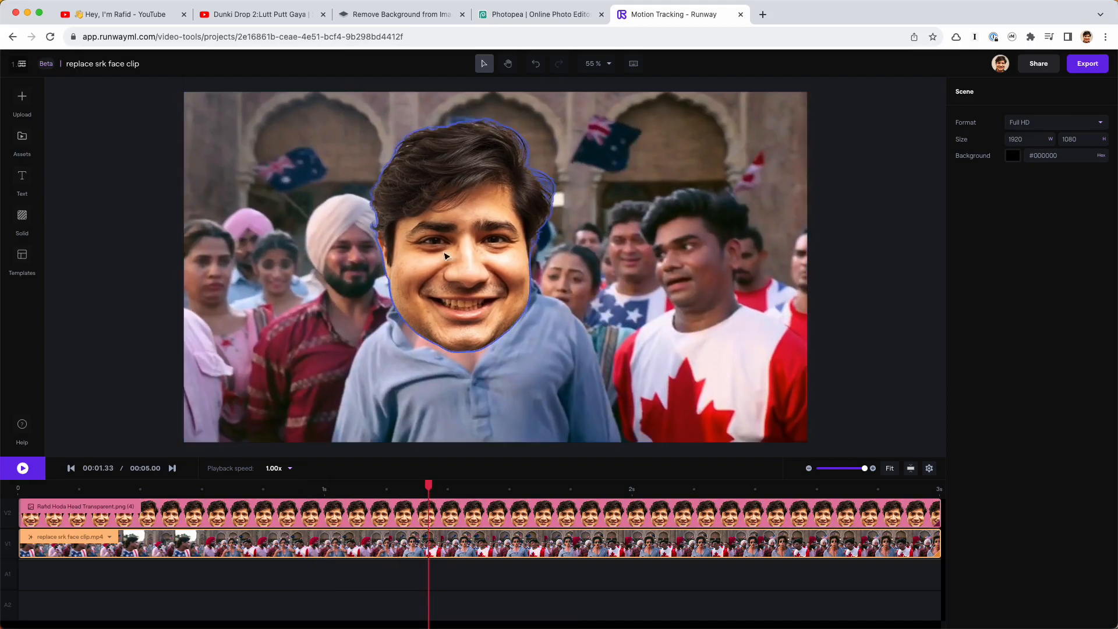
{"action": "mouse_move", "coordinate": [481, 290]}
{"action": "left_mouse_down"}
{"action": "mouse_move", "coordinate": [487, 265]}
{"action": "mouse_move", "coordinate": [483, 282]}
{"action": "left_mouse_up"}
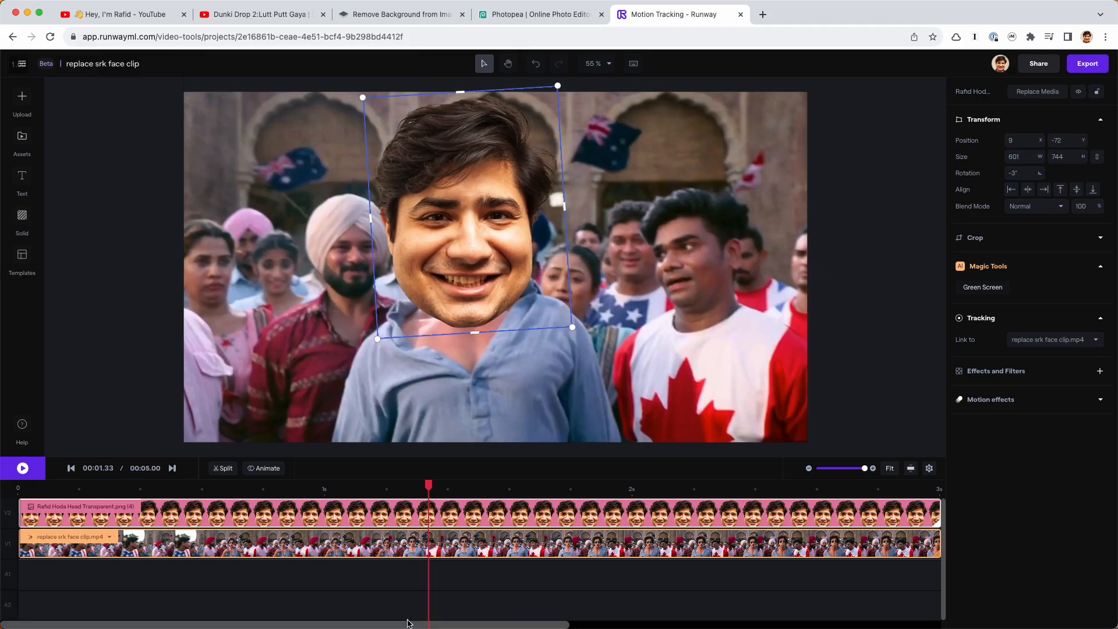
{"action": "left_click", "coordinate": [321, 486]}
{"action": "left_click_drag", "start_coordinate": [321, 485], "coordinate": [150, 517]}
{"action": "left_click_drag", "start_coordinate": [203, 488], "coordinate": [386, 510]}
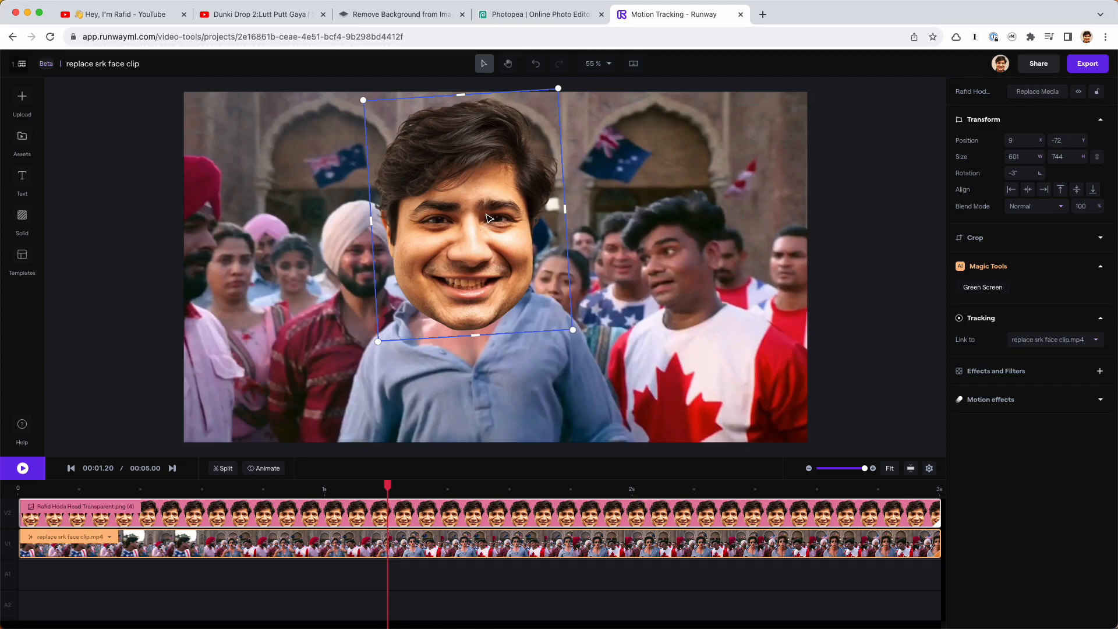
{"action": "left_click_drag", "start_coordinate": [298, 489], "coordinate": [166, 489]}
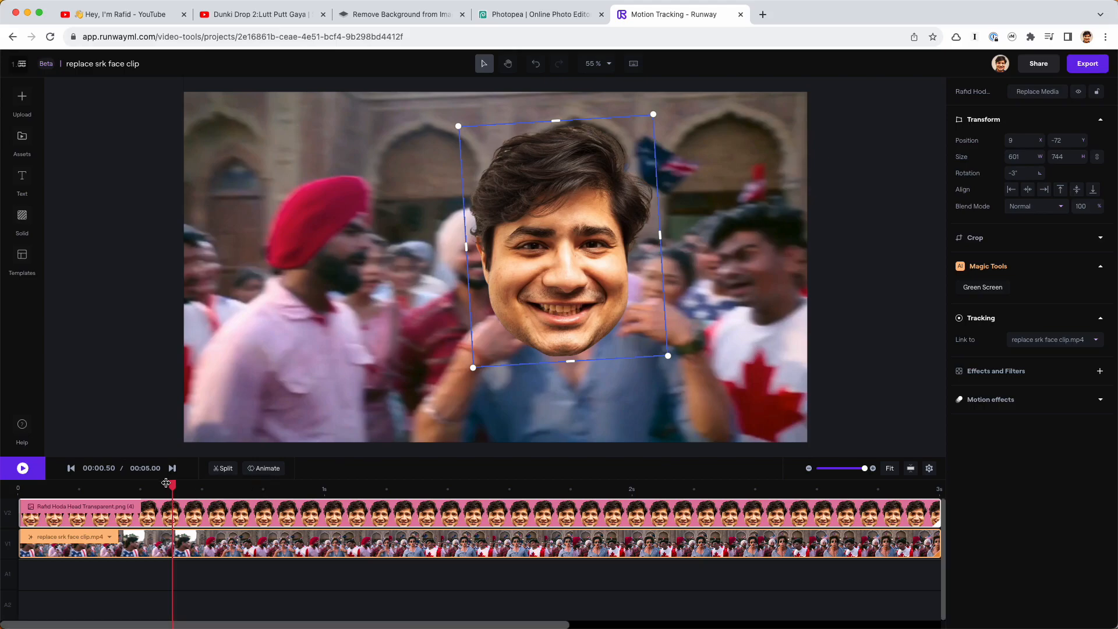
- Trim the start of the head image layer to 00:00.10, where the actor's face enters the frame
{"action": "left_click_drag", "start_coordinate": [173, 485], "coordinate": [22, 509]}
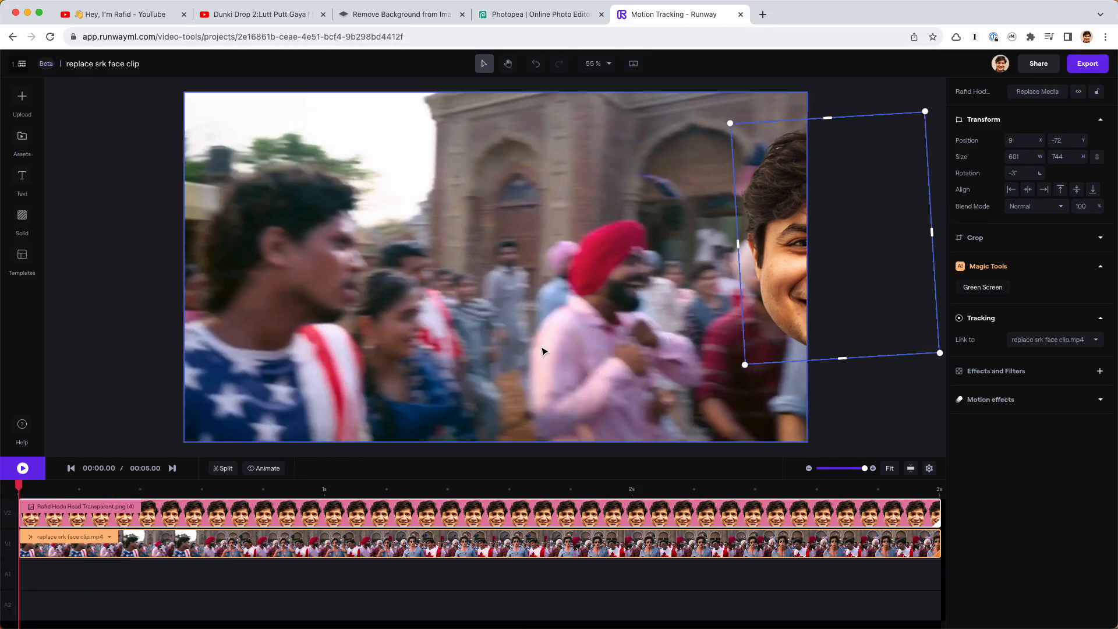
{"action": "left_click_drag", "start_coordinate": [21, 511], "coordinate": [102, 513]}
{"action": "left_click", "coordinate": [28, 491]}
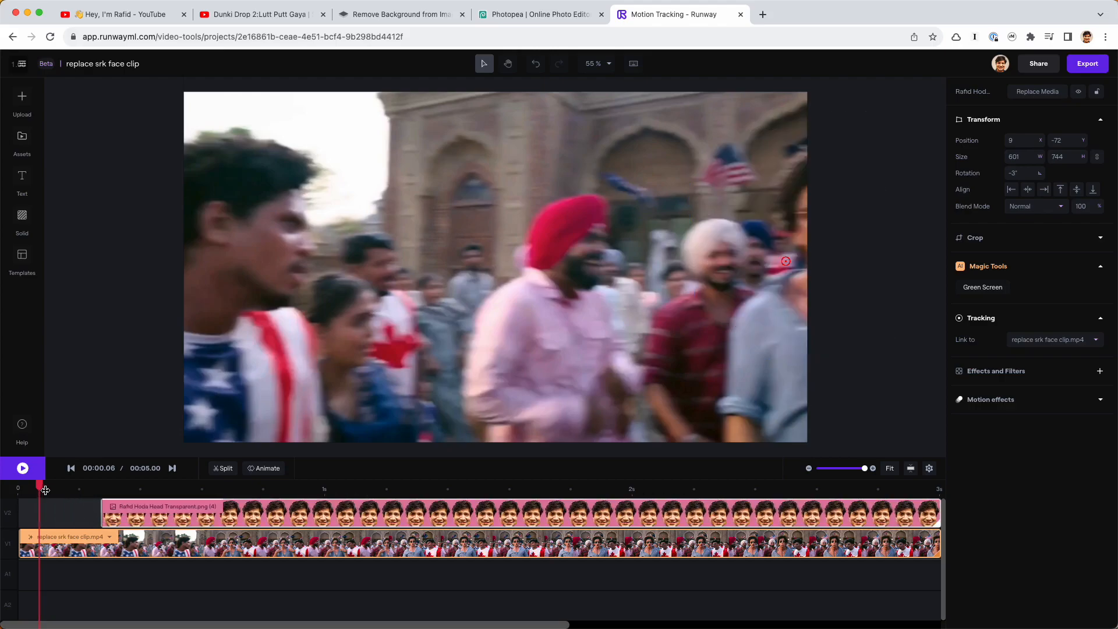
{"action": "left_click", "coordinate": [58, 491]}
{"action": "left_click", "coordinate": [49, 490]}
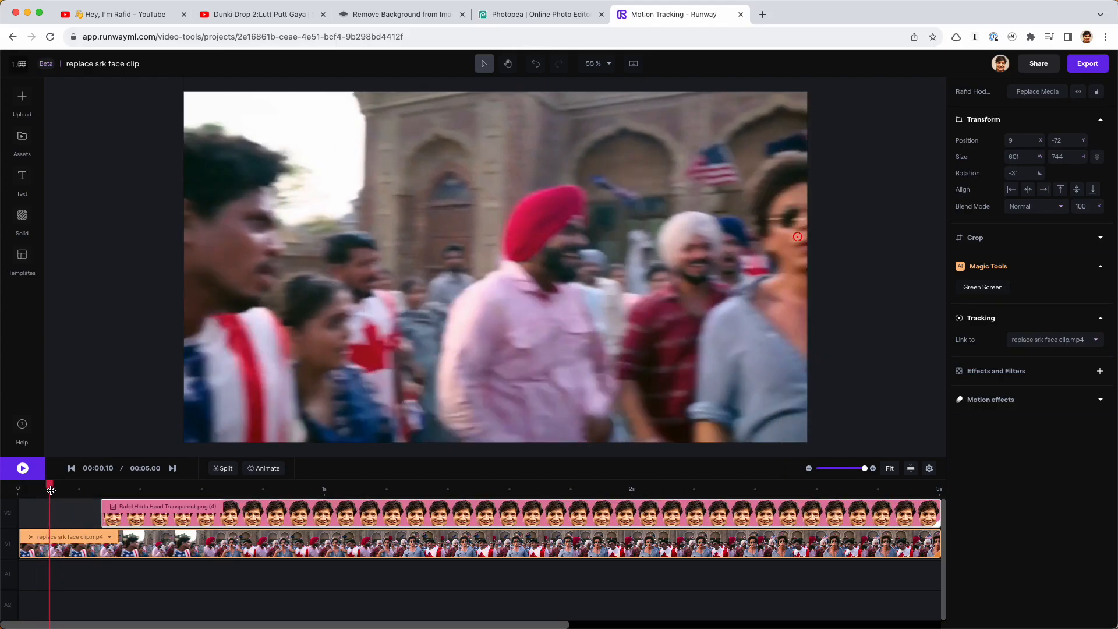
{"action": "left_click_drag", "start_coordinate": [99, 511], "coordinate": [48, 518]}
- Play the opening of the composite to check the trimmed head layer and return the playhead to 00:00.10
{"action": "left_click", "coordinate": [40, 514]}
{"action": "key", "text": "space"}
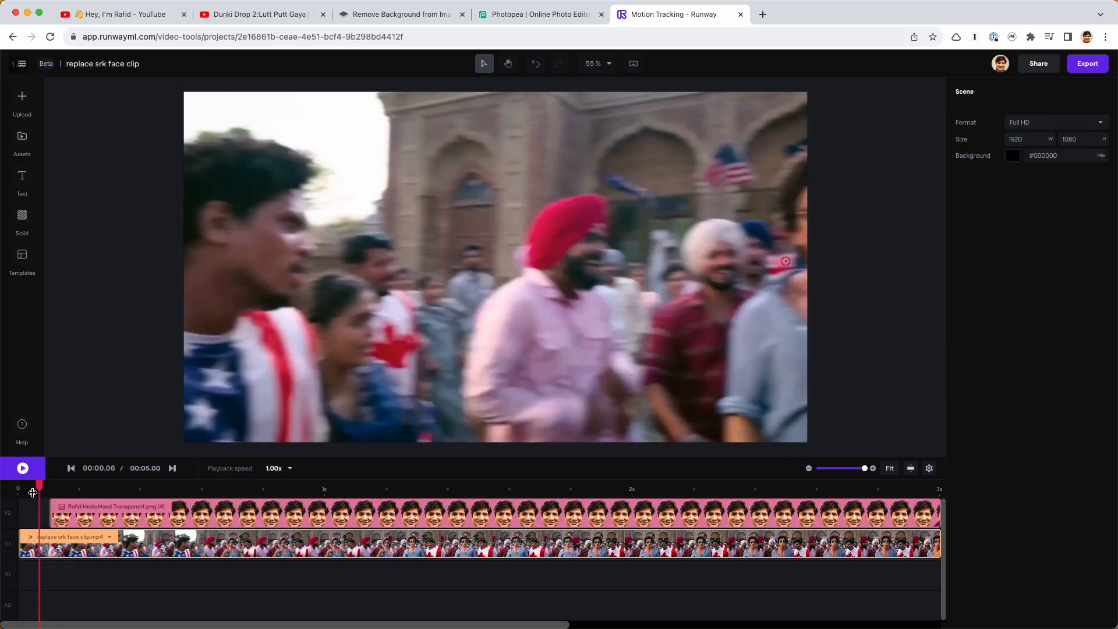
{"action": "key", "text": "space"}
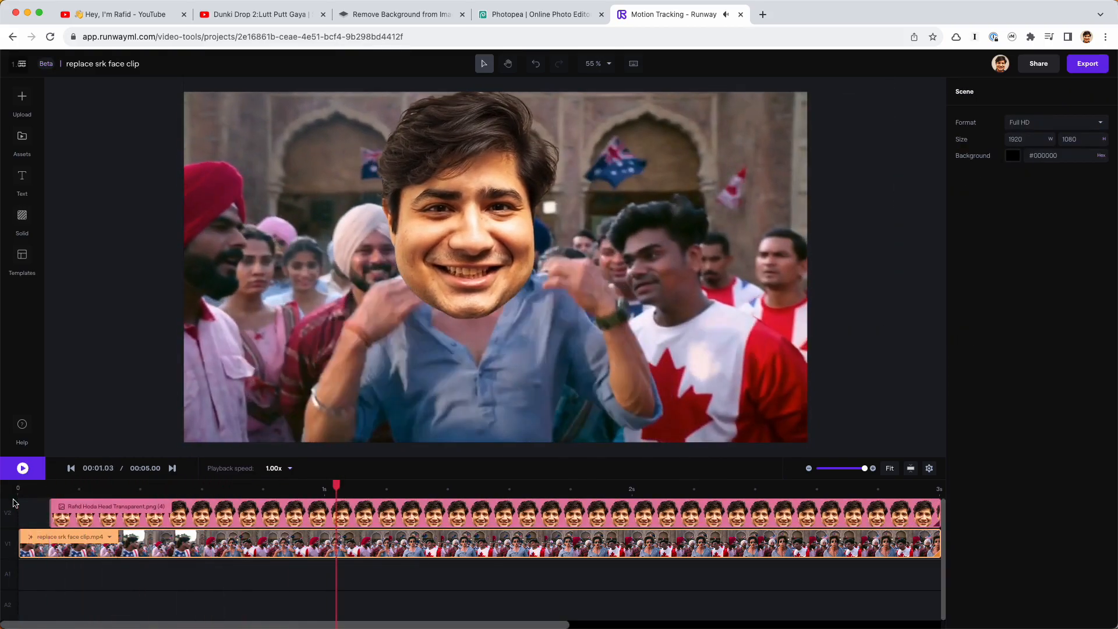
{"action": "left_click_drag", "start_coordinate": [64, 490], "coordinate": [50, 489]}
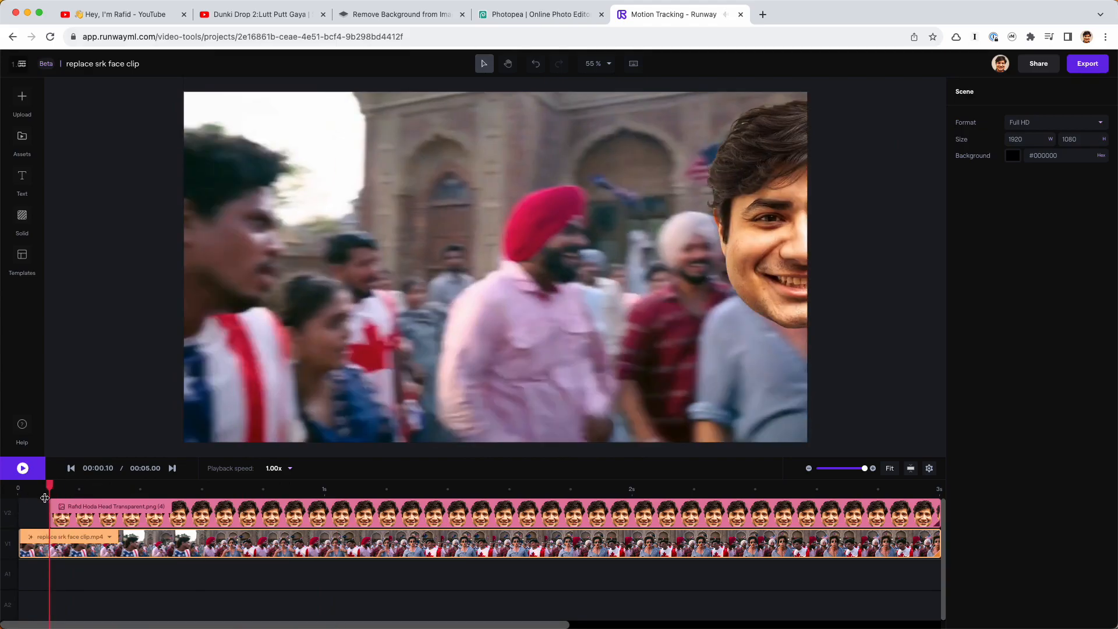
- Open the animation tracks of the head image layer and look through the properties that can be keyframed
{"action": "left_click", "coordinate": [151, 513]}
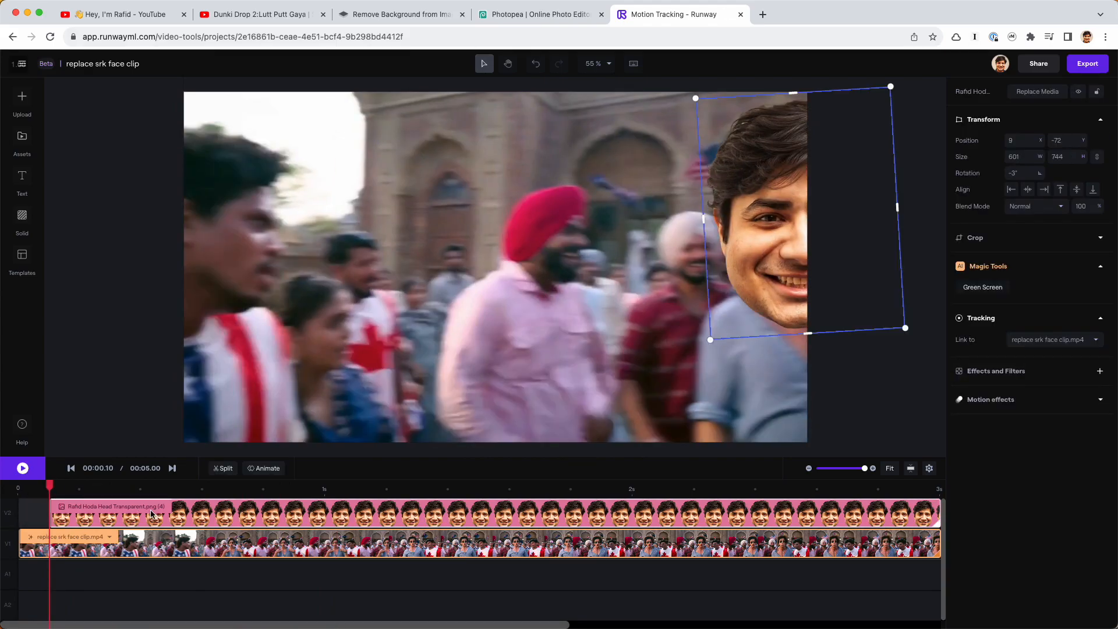
{"action": "left_click", "coordinate": [295, 490]}
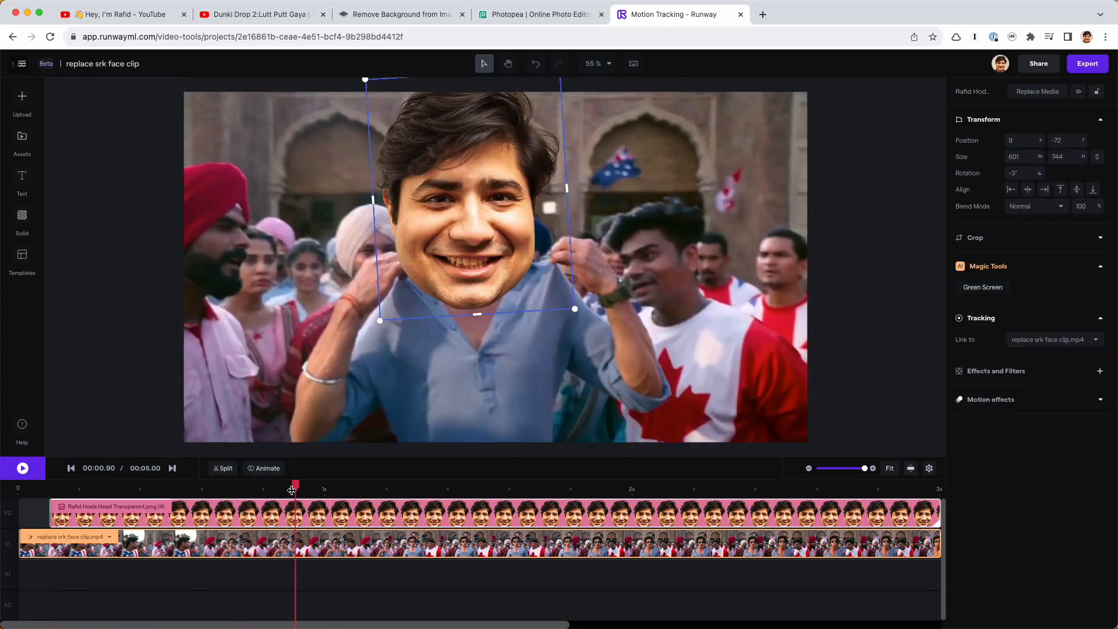
{"action": "left_click", "coordinate": [264, 469]}
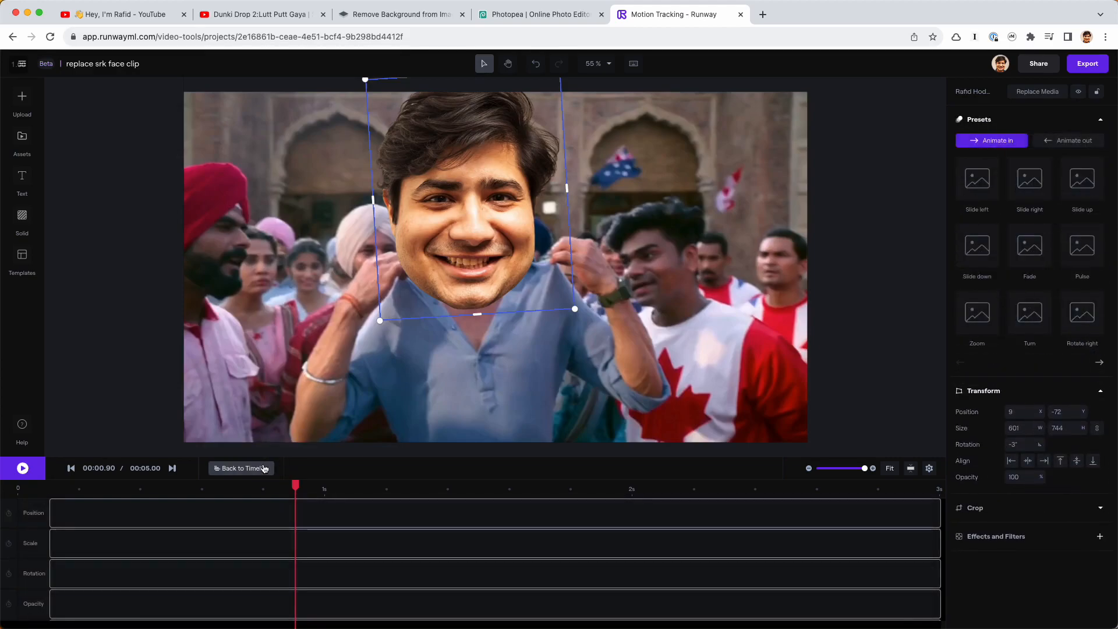
{"action": "left_click", "coordinate": [264, 469]}
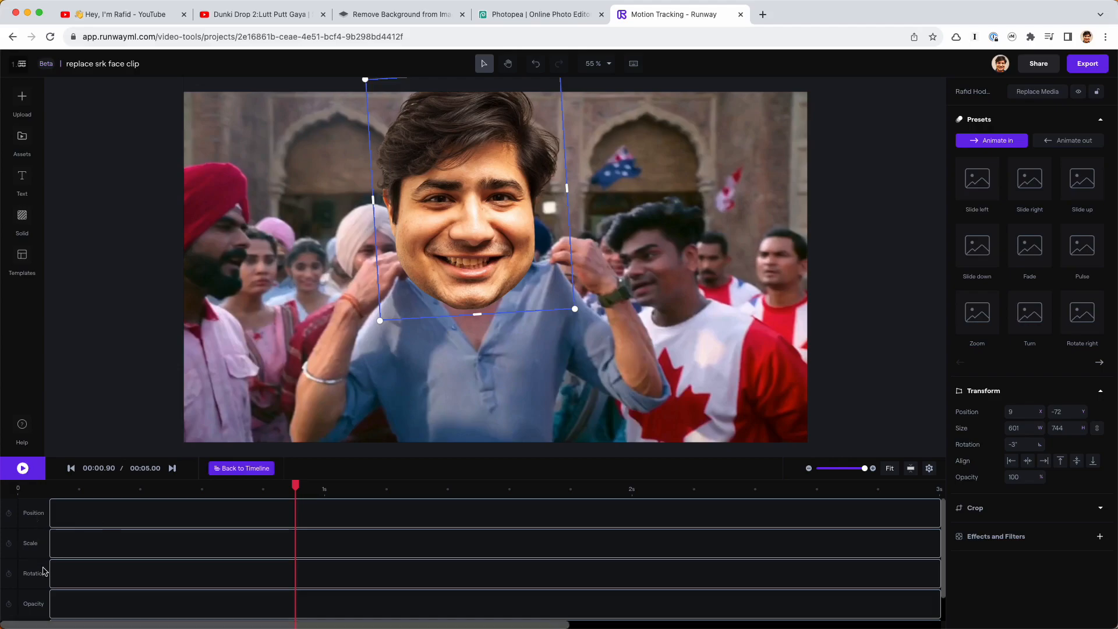
{"action": "scroll", "coordinate": [144, 573], "scroll_direction": "down", "scroll_amount": 1}
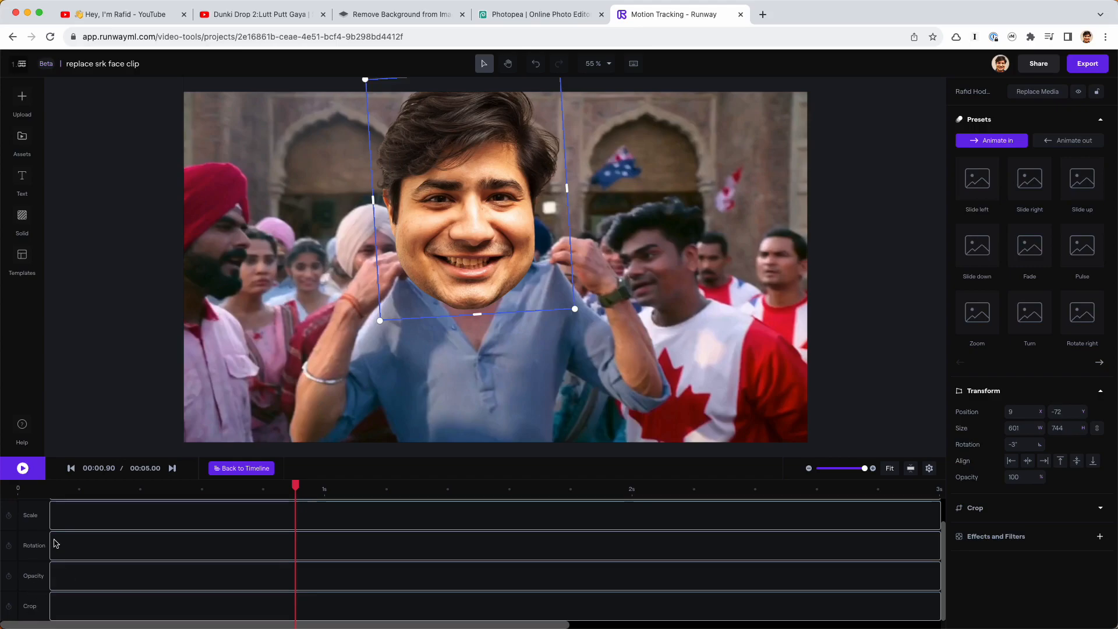
{"action": "scroll", "coordinate": [30, 528], "scroll_direction": "up", "scroll_amount": 1}
{"action": "scroll", "coordinate": [31, 528], "scroll_direction": "up", "scroll_amount": 2}
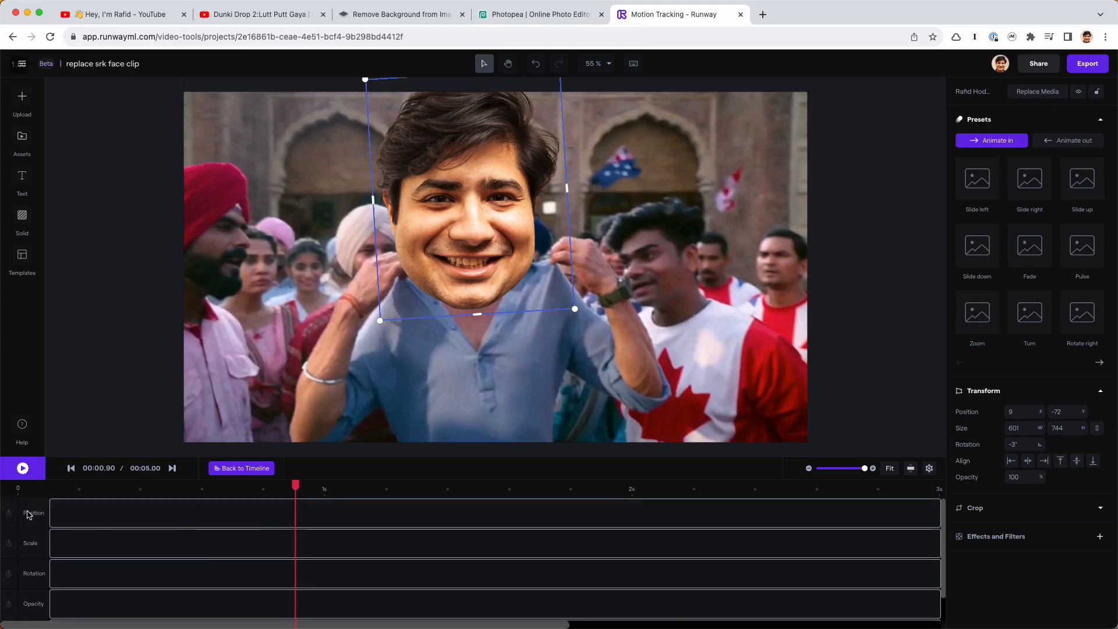
- Add position, scale and rotation keyframes to the head image at its first frame, 00:00.10
{"action": "left_click", "coordinate": [8, 514]}
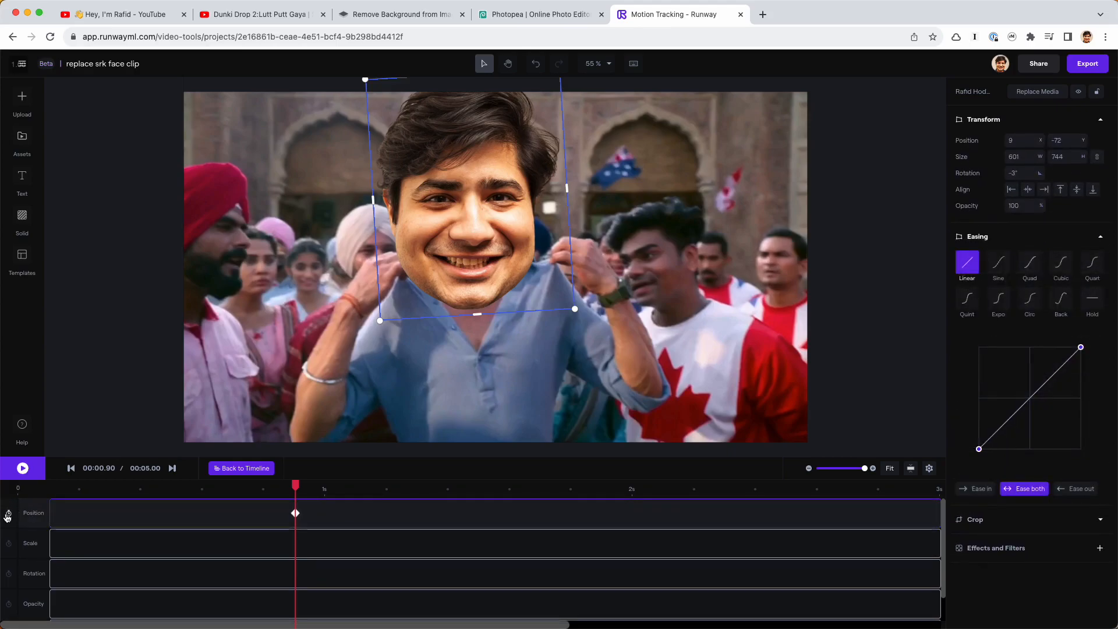
{"action": "left_click", "coordinate": [7, 516]}
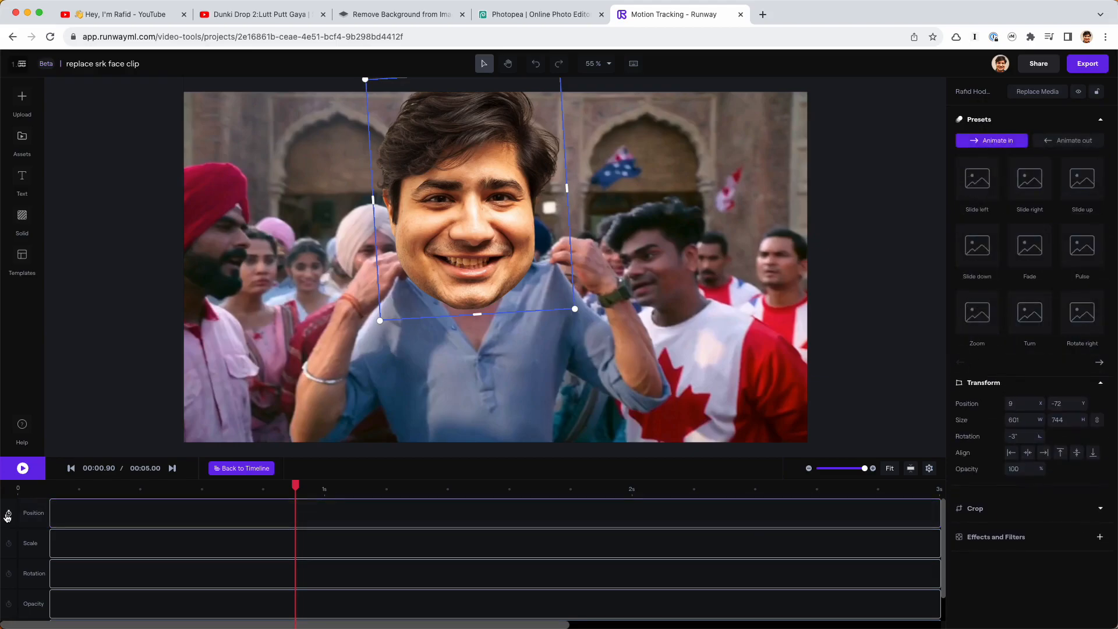
{"action": "left_click", "coordinate": [70, 487]}
{"action": "left_click", "coordinate": [52, 487]}
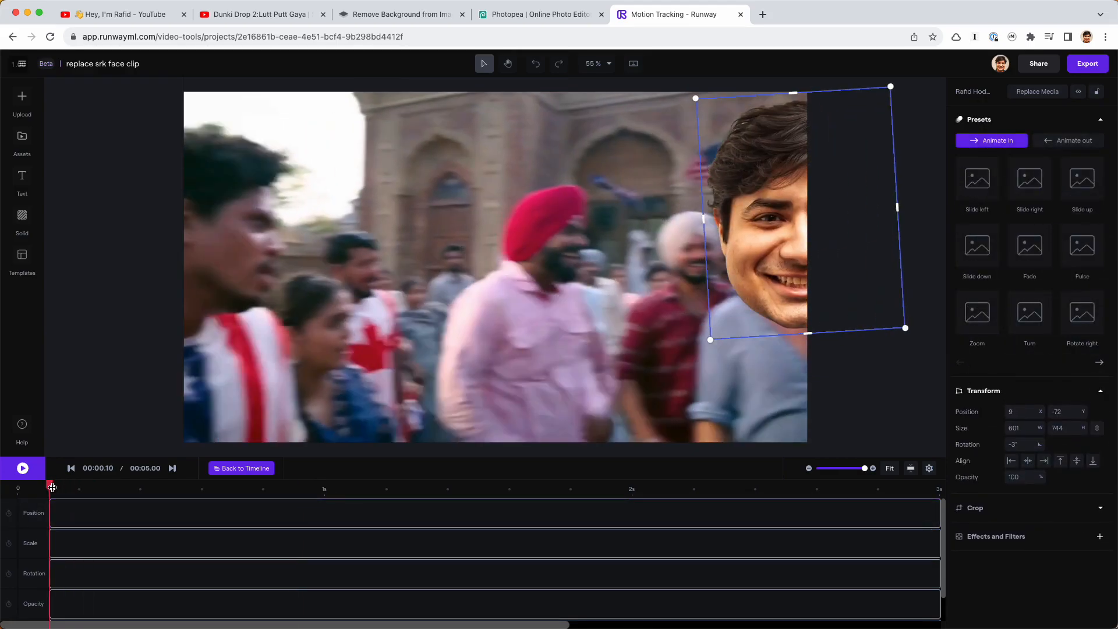
{"action": "left_click", "coordinate": [9, 514]}
{"action": "left_click", "coordinate": [9, 543]}
{"action": "left_click", "coordinate": [9, 574]}
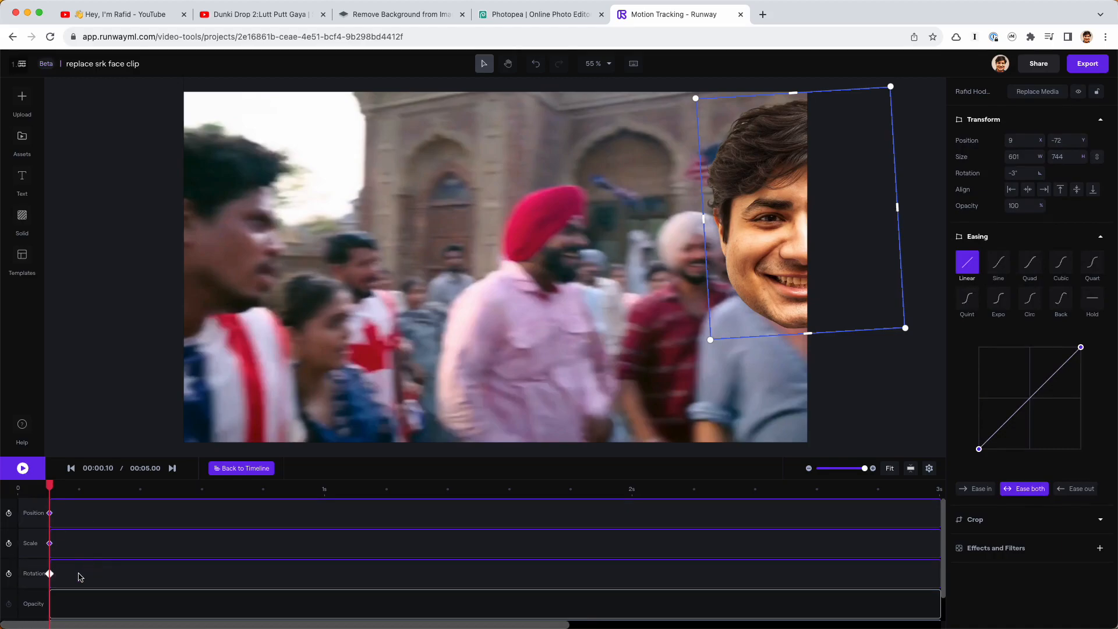
- Enlarge the head image to 820 by 1016 at 00:00.70 and reposition it to 20, -40, keyframing the change
{"action": "mouse_move", "coordinate": [52, 518]}
{"action": "left_click_drag", "start_coordinate": [51, 492], "coordinate": [152, 494]}
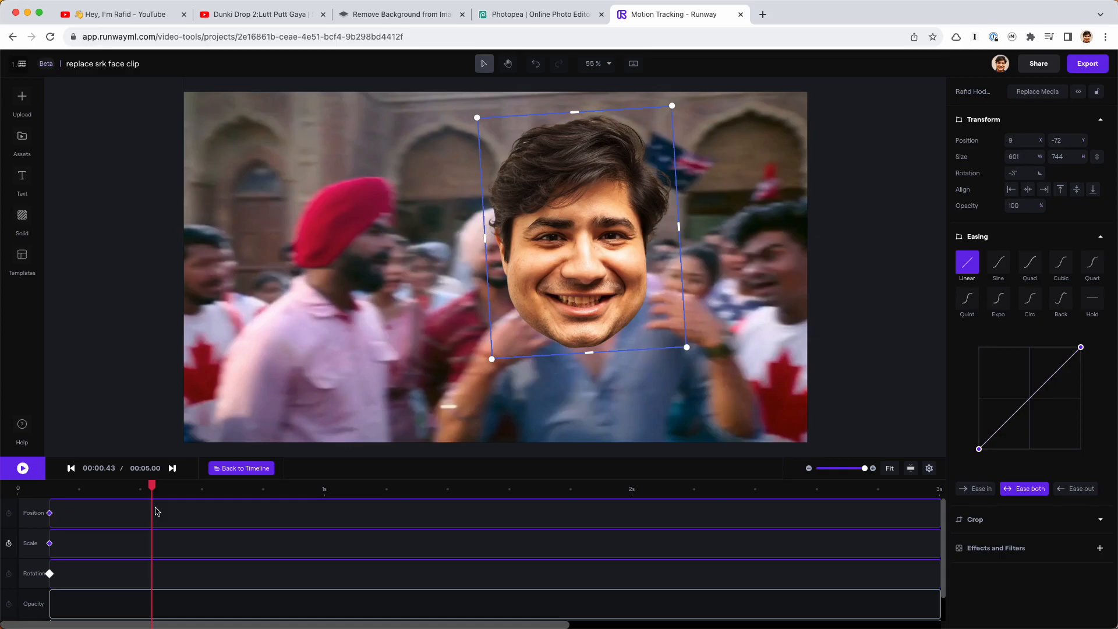
{"action": "left_click_drag", "start_coordinate": [130, 489], "coordinate": [48, 494]}
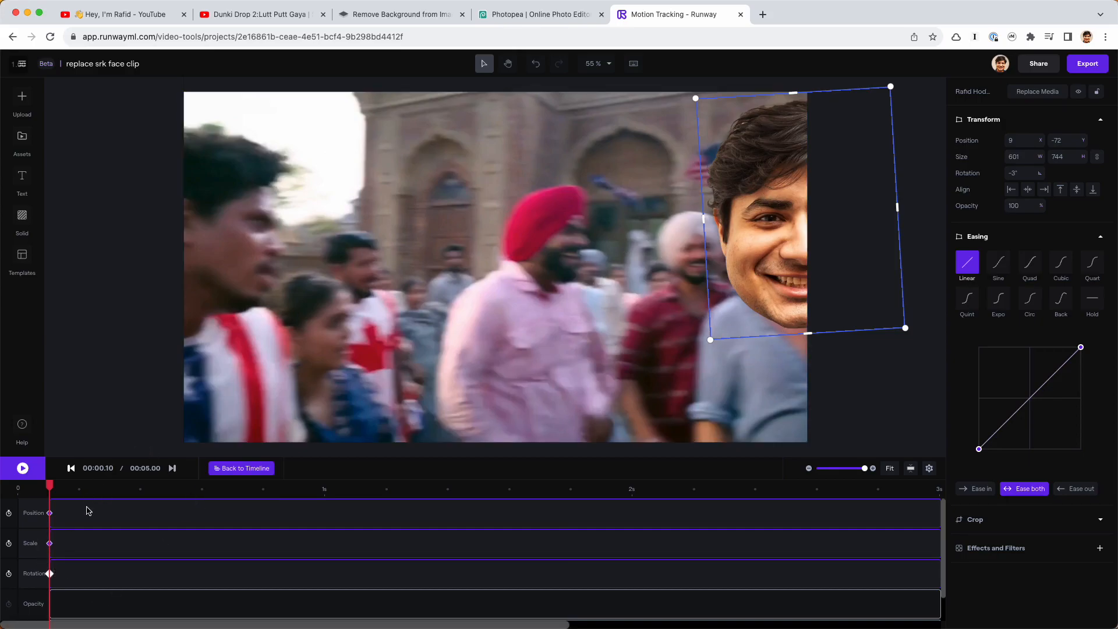
{"action": "left_click_drag", "start_coordinate": [53, 490], "coordinate": [235, 492]}
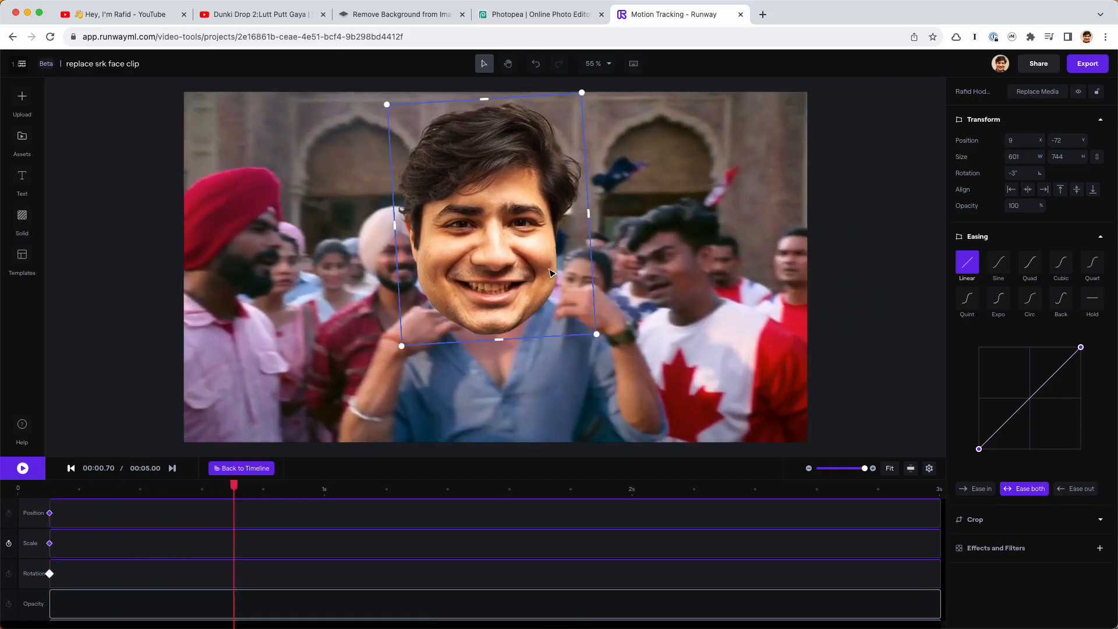
{"action": "left_click_drag", "start_coordinate": [597, 334], "coordinate": [671, 392]}
{"action": "left_click_drag", "start_coordinate": [547, 281], "coordinate": [512, 249]}
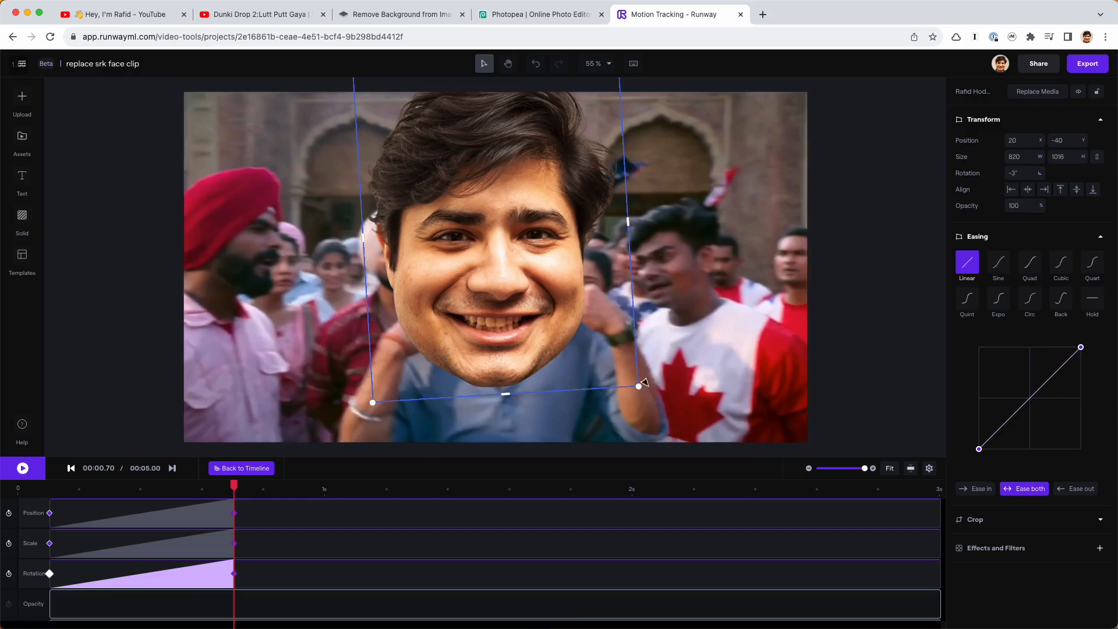
- Try rotating the head image to 5° at 00:00.70 and undo the rotation
{"action": "left_click_drag", "start_coordinate": [640, 387], "coordinate": [640, 412]}
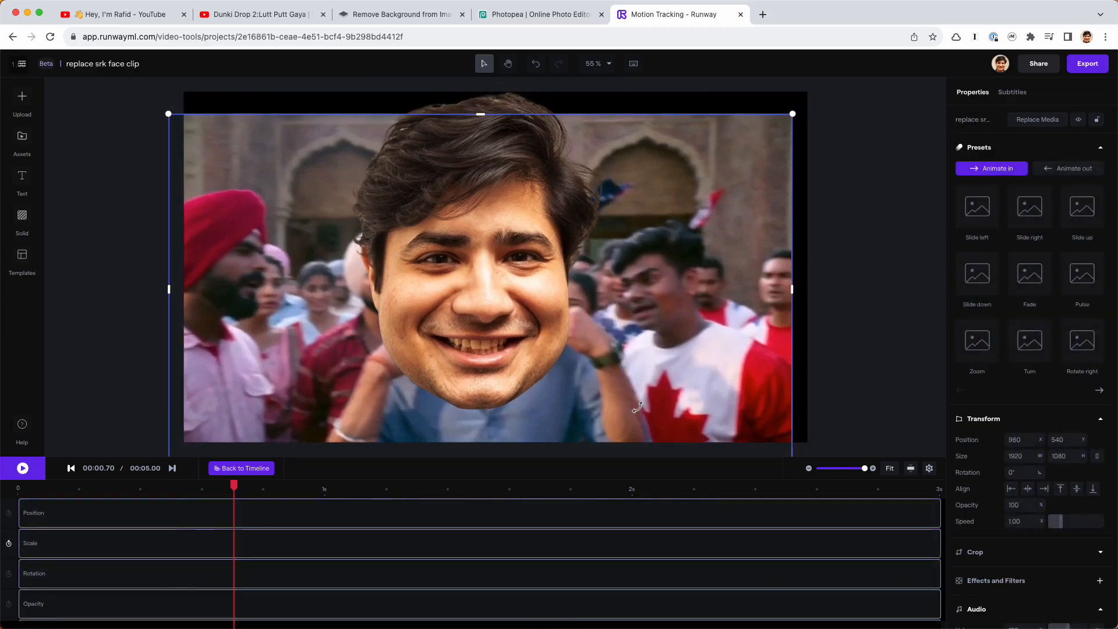
{"action": "key", "text": "ctrl+z"}
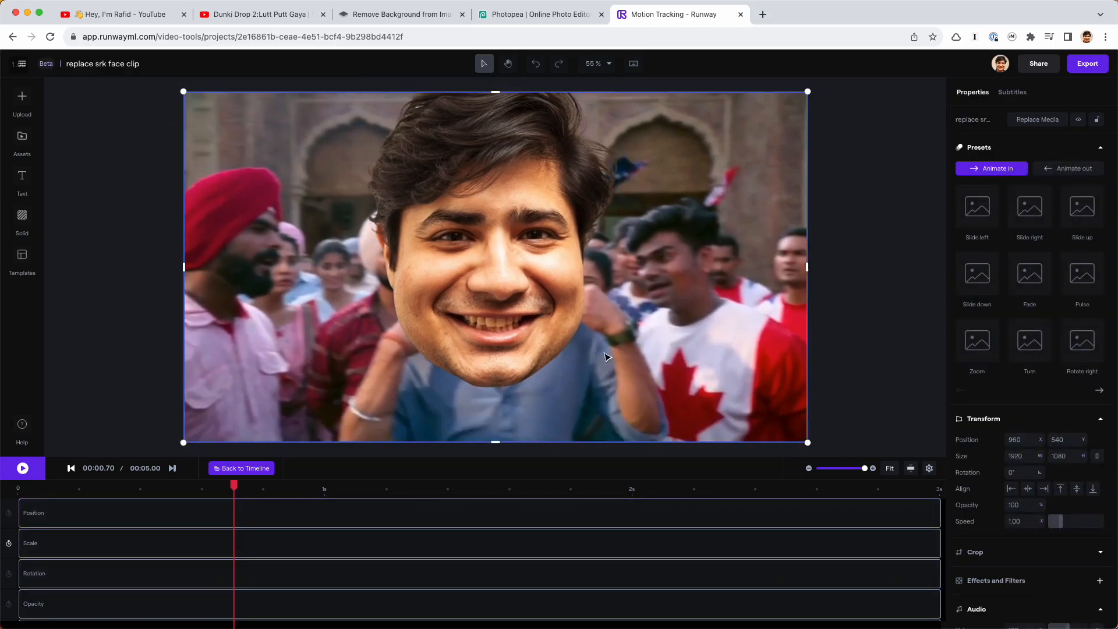
{"action": "left_click", "coordinate": [501, 229]}
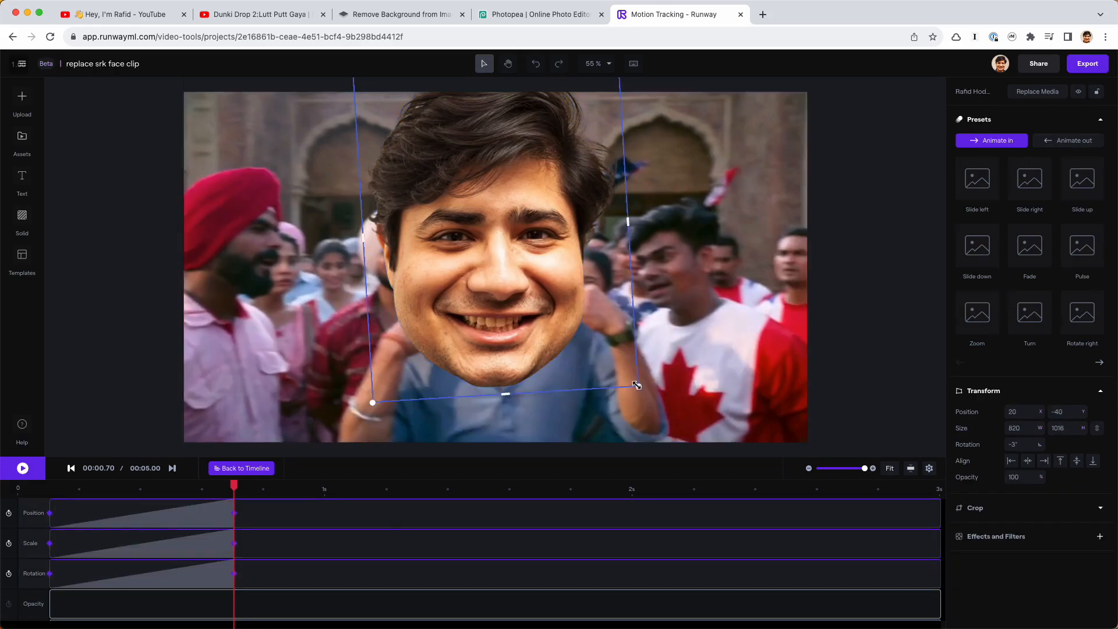
{"action": "left_click_drag", "start_coordinate": [655, 402], "coordinate": [624, 414]}
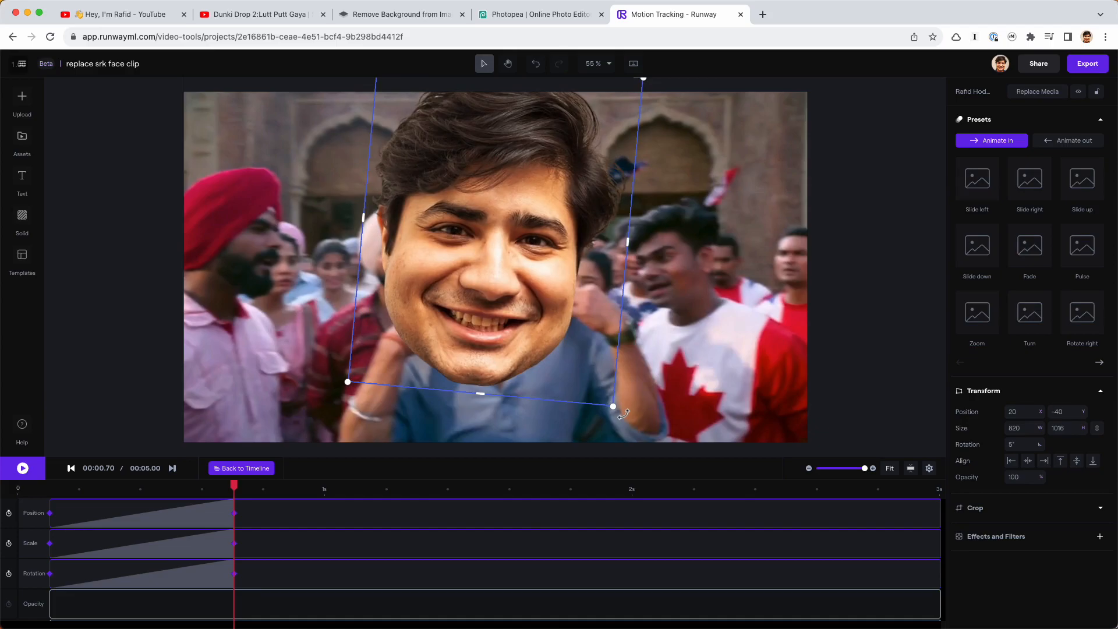
{"action": "key", "text": "ctrl+z"}
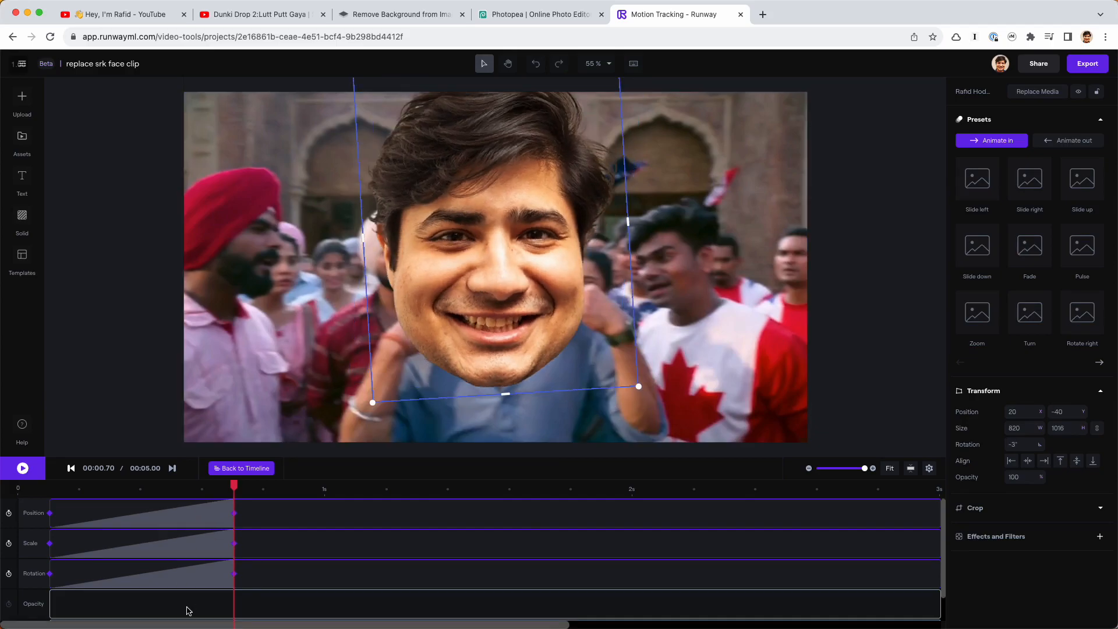
- Play the keyframed head animation from the start of the clip
{"action": "left_click_drag", "start_coordinate": [189, 492], "coordinate": [6, 511]}
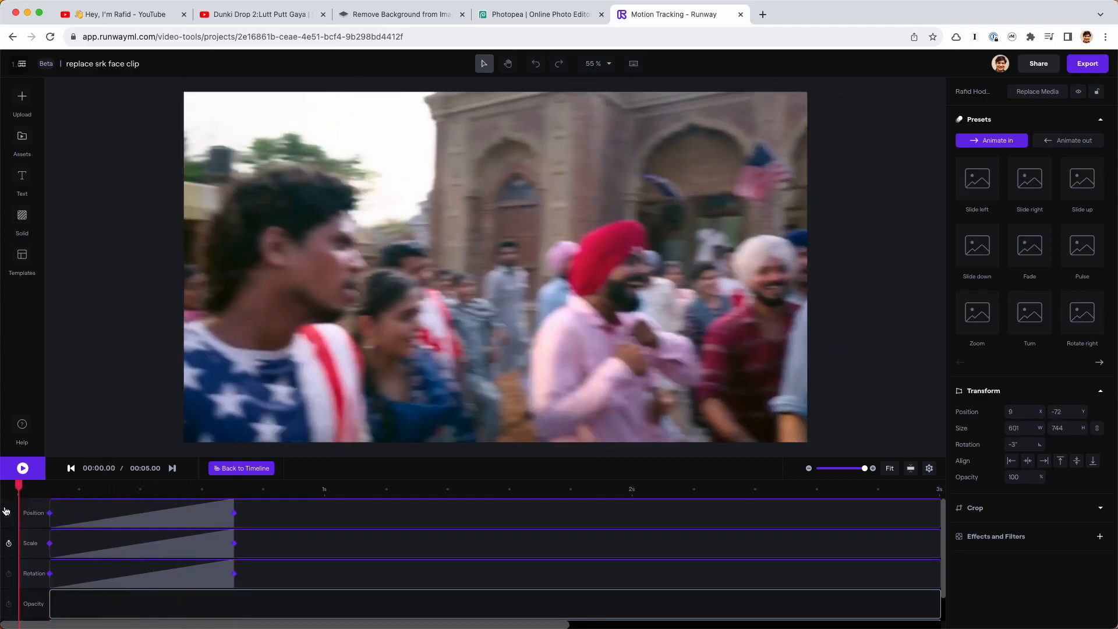
{"action": "key", "text": "space"}
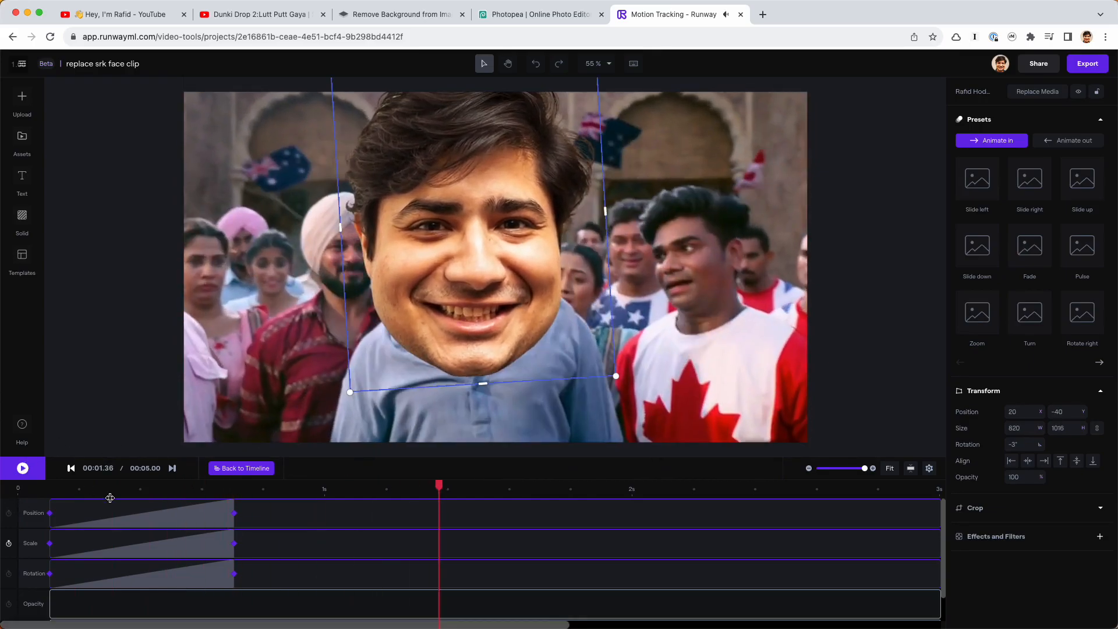
- Return to 00:00.70 and undo the head image's enlargement and repositioning keyframed there
{"action": "left_click_drag", "start_coordinate": [126, 487], "coordinate": [232, 528]}
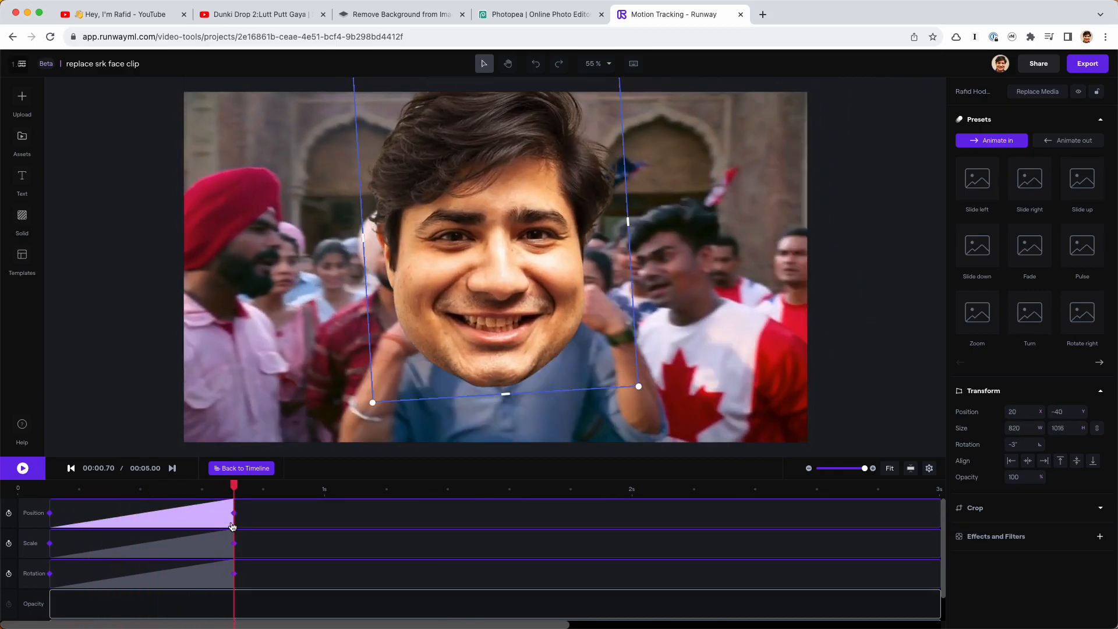
{"action": "key", "text": "super+z"}
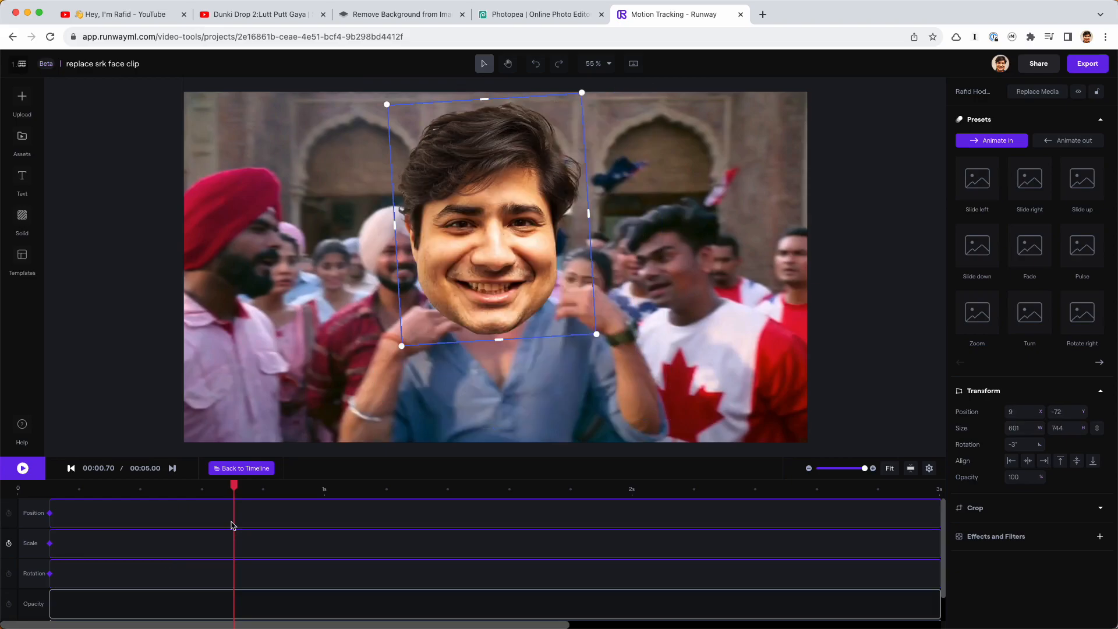
- At 00:00.76, keyframe the head image over the face at 553 by 685, position 31, -46 and rotation -1°
{"action": "left_click_drag", "start_coordinate": [203, 490], "coordinate": [254, 504]}
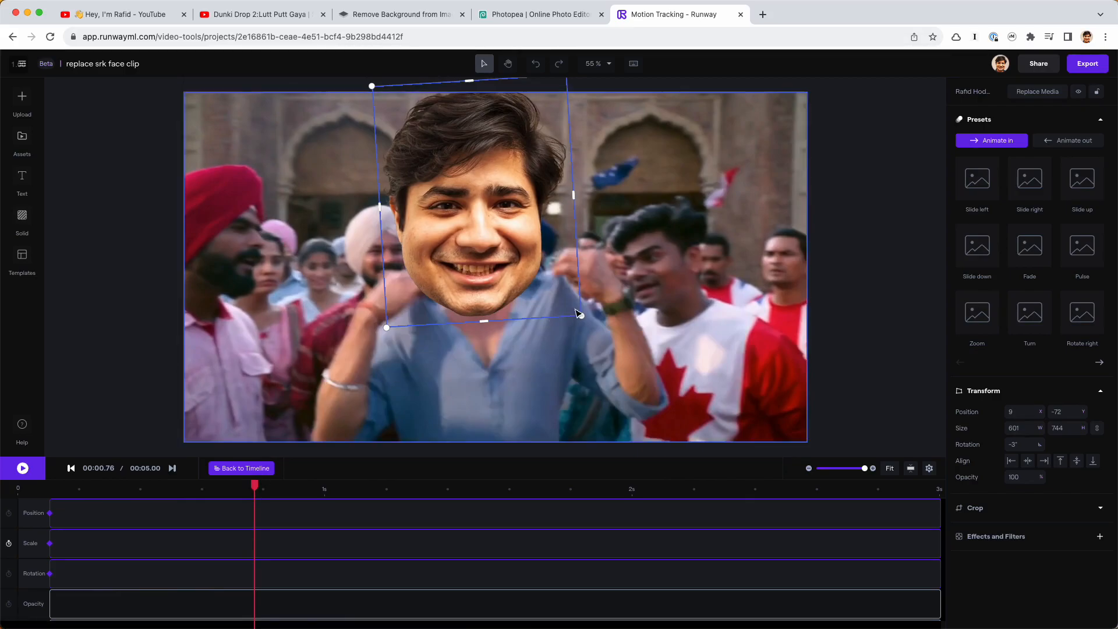
{"action": "left_click_drag", "start_coordinate": [583, 316], "coordinate": [564, 298]}
{"action": "left_click_drag", "start_coordinate": [469, 233], "coordinate": [479, 252]}
{"action": "mouse_move", "coordinate": [571, 92]}
{"action": "left_mouse_down"}
{"action": "mouse_move", "coordinate": [579, 107]}
{"action": "mouse_move", "coordinate": [569, 92]}
{"action": "left_mouse_up"}
{"action": "left_click_drag", "start_coordinate": [487, 237], "coordinate": [494, 235]}
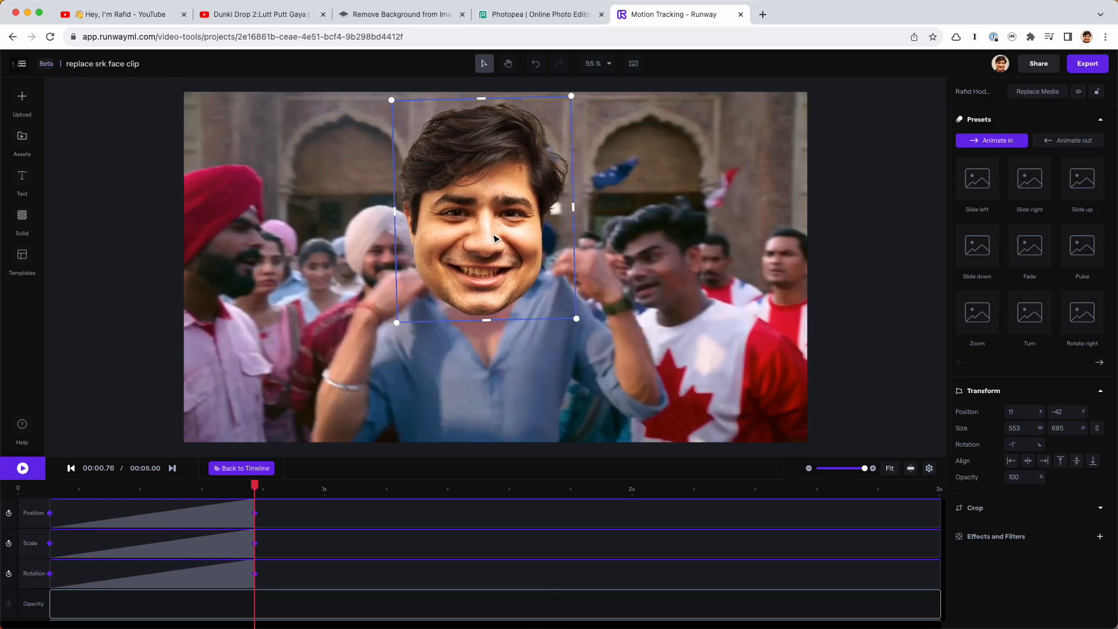
- Try moving the head image off the face to 579, -85 at 00:01.13 and undo the move
{"action": "left_click_drag", "start_coordinate": [254, 487], "coordinate": [367, 496]}
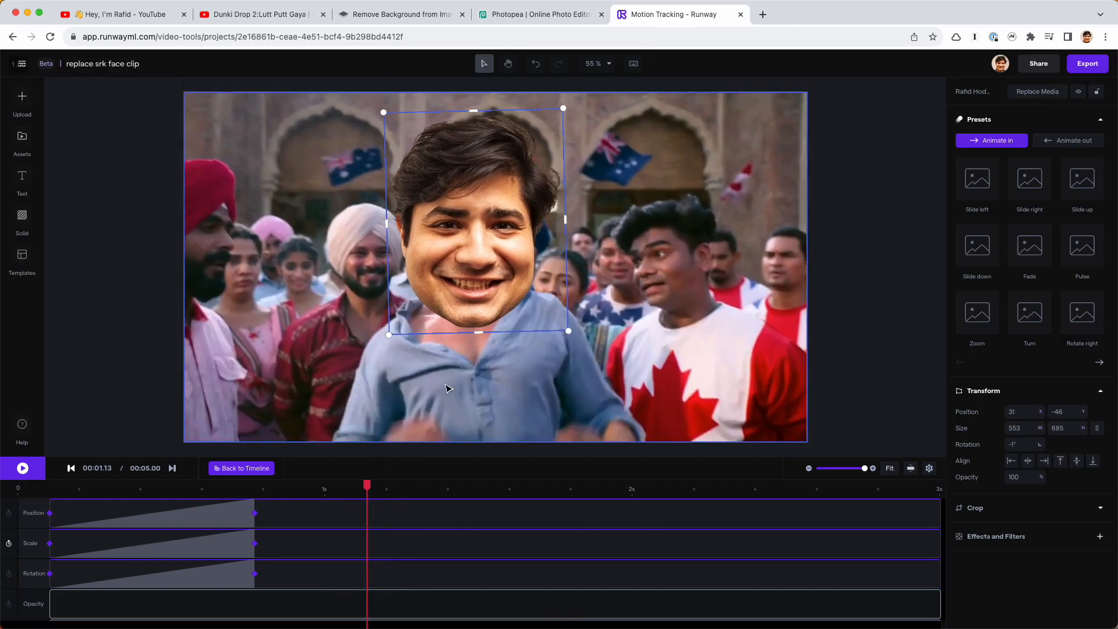
{"action": "left_click_drag", "start_coordinate": [483, 204], "coordinate": [660, 190]}
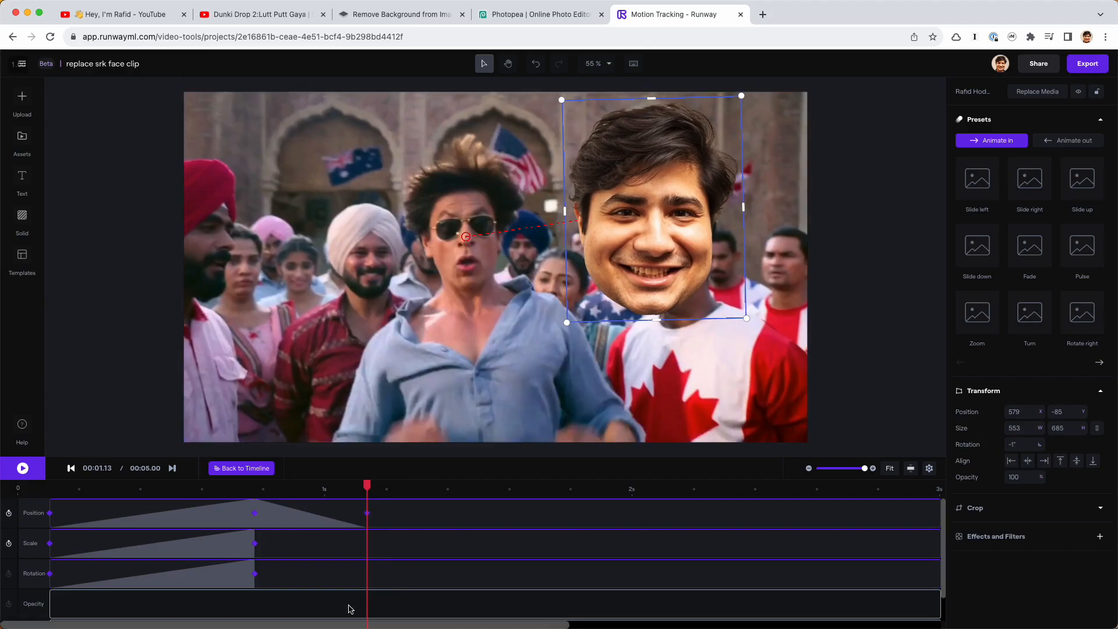
{"action": "mouse_move", "coordinate": [368, 487]}
{"action": "left_mouse_down"}
{"action": "mouse_move", "coordinate": [584, 483]}
{"action": "mouse_move", "coordinate": [367, 486]}
{"action": "mouse_move", "coordinate": [372, 499]}
{"action": "left_mouse_up"}
{"action": "key", "text": "super+z"}
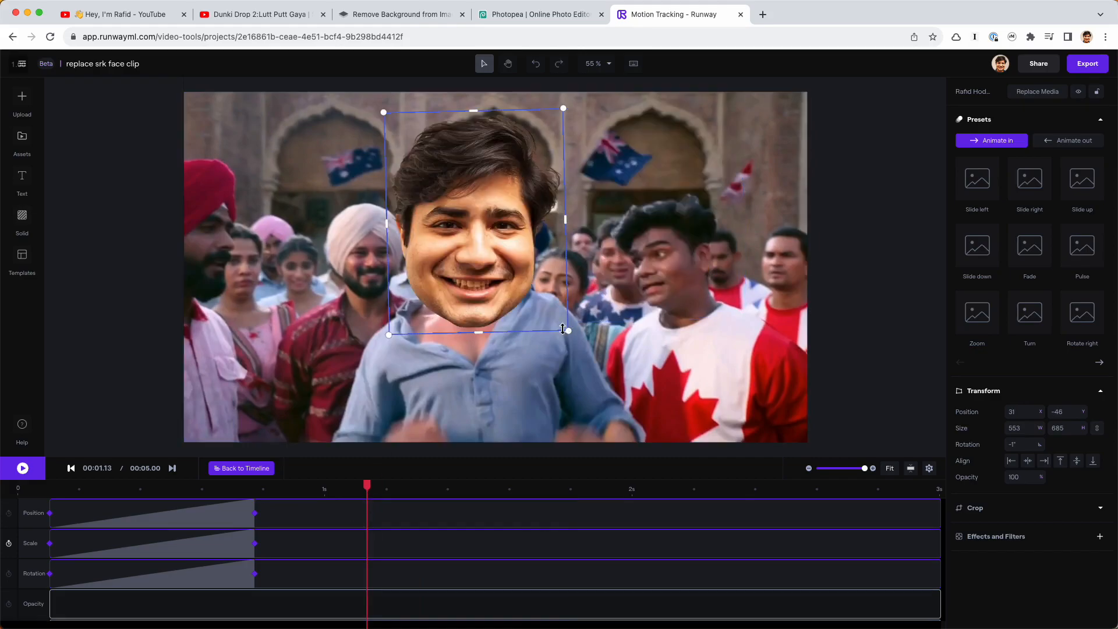
- Shrink the head image to 489 by 606 at 00:01.13 and reposition it to 11, -37, keyframing the change
{"action": "left_click_drag", "start_coordinate": [566, 330], "coordinate": [535, 307]}
{"action": "mouse_move", "coordinate": [463, 258]}
{"action": "left_mouse_down"}
{"action": "mouse_move", "coordinate": [513, 273]}
{"action": "mouse_move", "coordinate": [469, 283]}
{"action": "mouse_move", "coordinate": [467, 273]}
{"action": "left_mouse_up"}
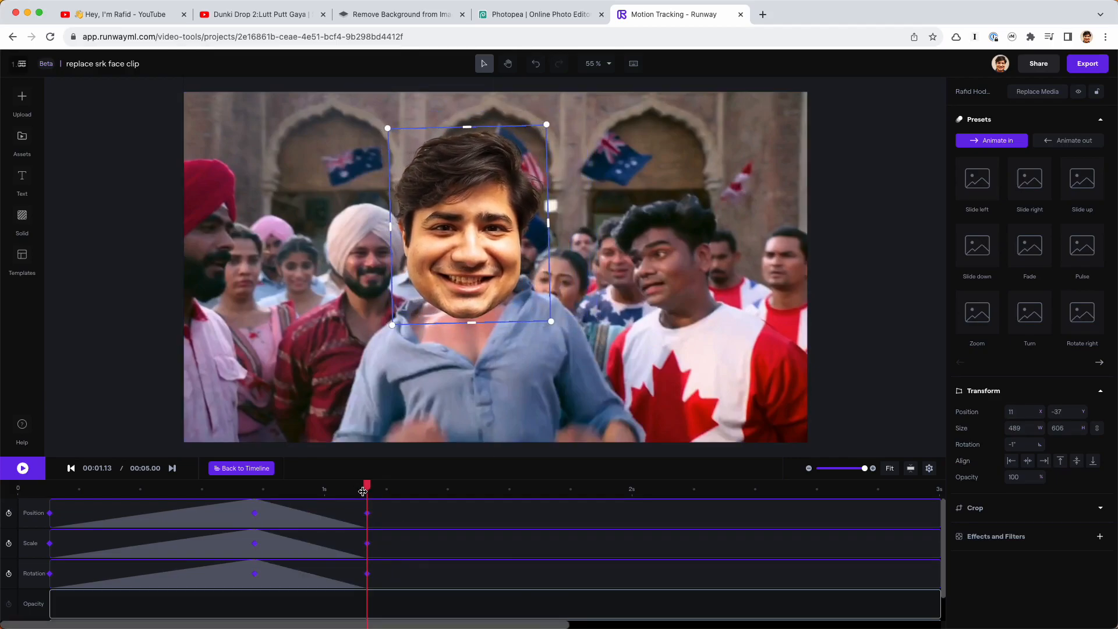
- At 00:01.53, keyframe the head image at 593 by 734, position 3, -26 and rotation 0°
{"action": "left_click_drag", "start_coordinate": [366, 492], "coordinate": [491, 485]}
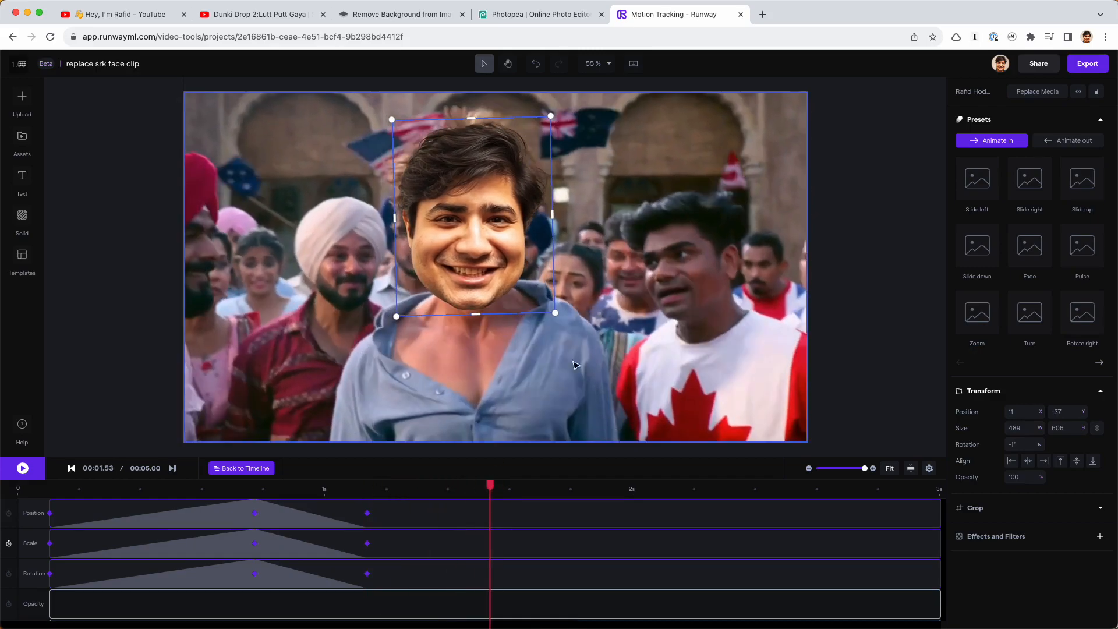
{"action": "left_click_drag", "start_coordinate": [555, 314], "coordinate": [587, 343]}
{"action": "left_click_drag", "start_coordinate": [495, 261], "coordinate": [474, 243]}
{"action": "left_click_drag", "start_coordinate": [598, 92], "coordinate": [599, 95]}
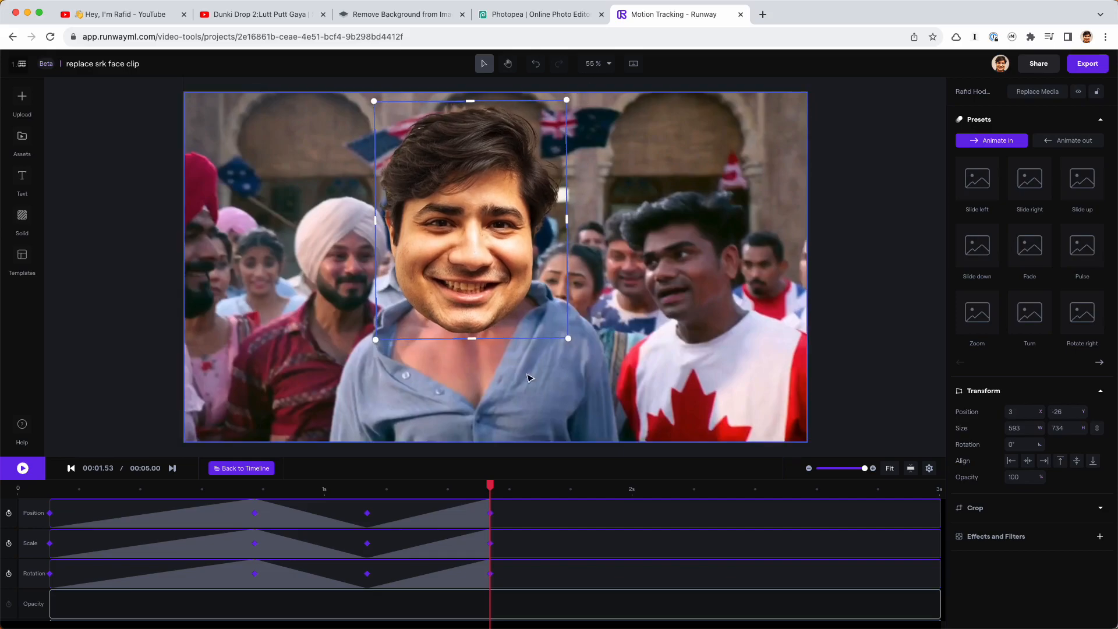
- Keyframe the head image at 00:01.83 with size 536 by 664 and position 9, -38
{"action": "left_click_drag", "start_coordinate": [495, 487], "coordinate": [580, 499]}
{"action": "mouse_move", "coordinate": [507, 297]}
{"action": "left_mouse_down"}
{"action": "mouse_move", "coordinate": [739, 293]}
{"action": "mouse_move", "coordinate": [511, 297]}
{"action": "left_mouse_up"}
{"action": "left_click_drag", "start_coordinate": [573, 360], "coordinate": [556, 337]}
{"action": "left_click_drag", "start_coordinate": [459, 284], "coordinate": [470, 291]}
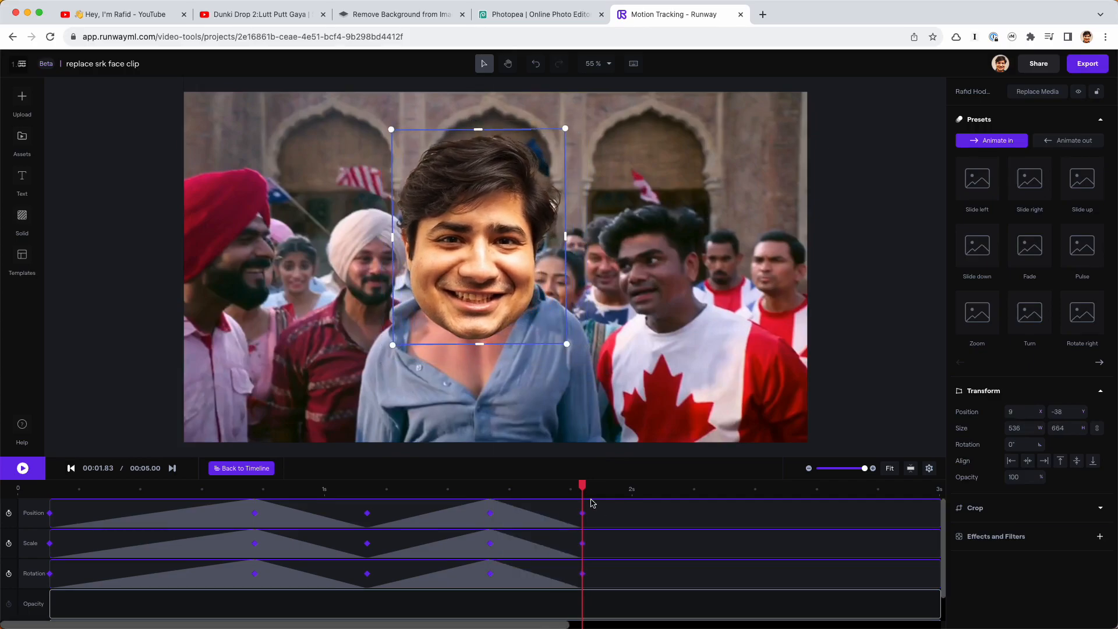
- Enlarge the head image to 587 by 728 at 00:02.16 and keyframe it at position 28, -70
{"action": "left_click_drag", "start_coordinate": [583, 488], "coordinate": [685, 504]}
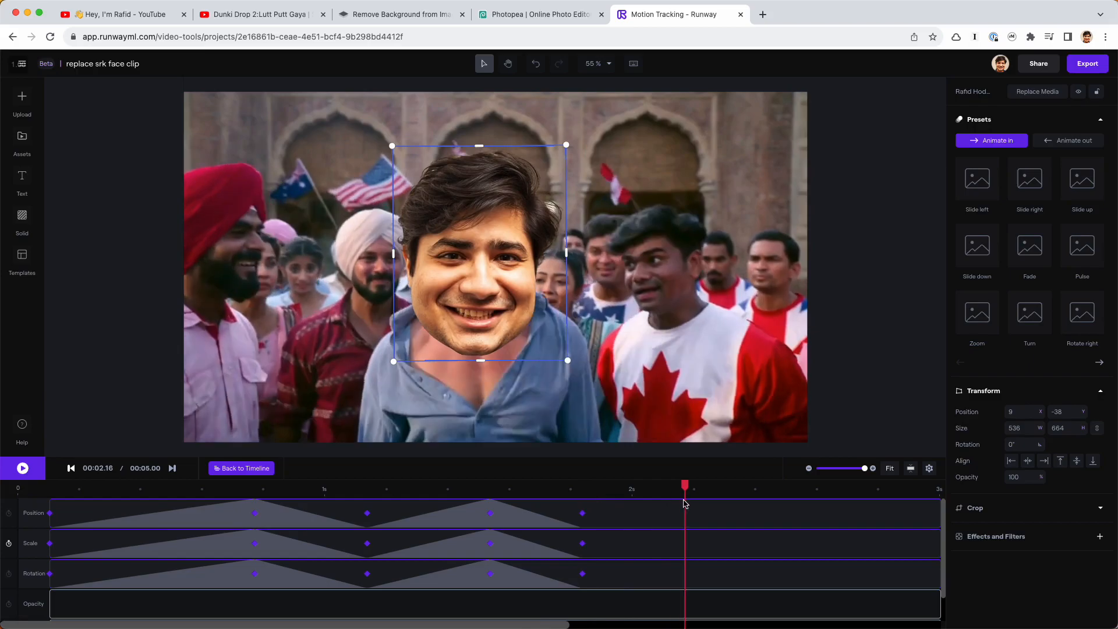
{"action": "mouse_move", "coordinate": [499, 267]}
{"action": "left_mouse_down"}
{"action": "mouse_move", "coordinate": [622, 233]}
{"action": "mouse_move", "coordinate": [496, 252]}
{"action": "left_mouse_up"}
{"action": "left_click_drag", "start_coordinate": [564, 345], "coordinate": [582, 366]}
{"action": "mouse_move", "coordinate": [482, 266]}
{"action": "left_mouse_down"}
{"action": "mouse_move", "coordinate": [484, 251]}
{"action": "mouse_move", "coordinate": [483, 261]}
{"action": "left_mouse_up"}
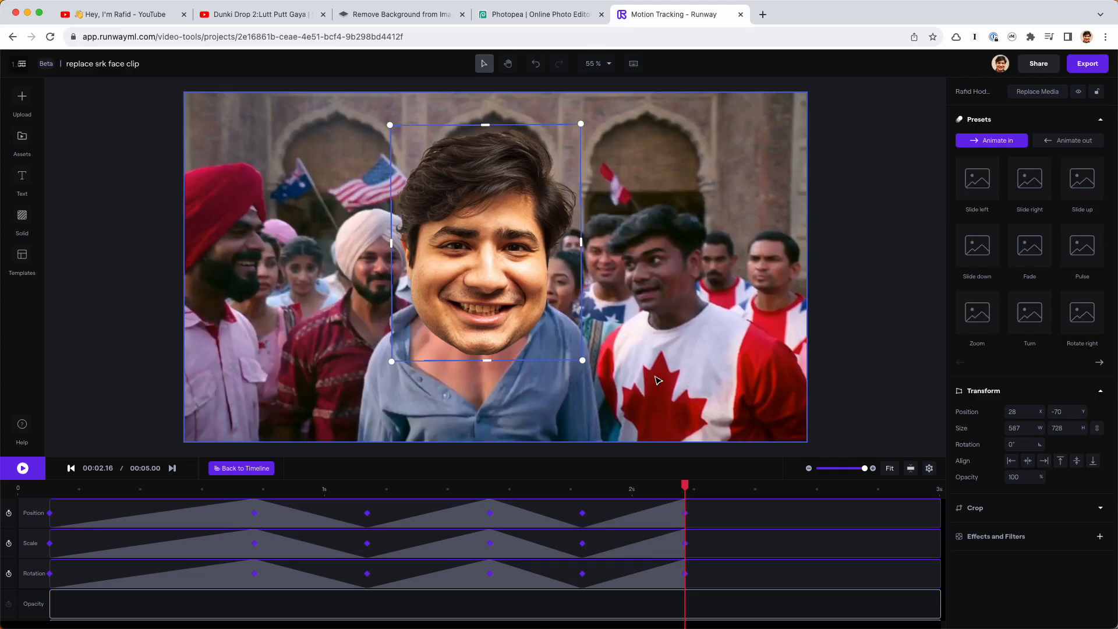
- At 00:02.43, move the head image to 34, -57 over the face and rotate it to -2°, keyframing the change
{"action": "left_click_drag", "start_coordinate": [687, 485], "coordinate": [768, 496]}
{"action": "mouse_move", "coordinate": [468, 287]}
{"action": "left_mouse_down"}
{"action": "mouse_move", "coordinate": [653, 265]}
{"action": "mouse_move", "coordinate": [460, 264]}
{"action": "mouse_move", "coordinate": [470, 269]}
{"action": "left_mouse_up"}
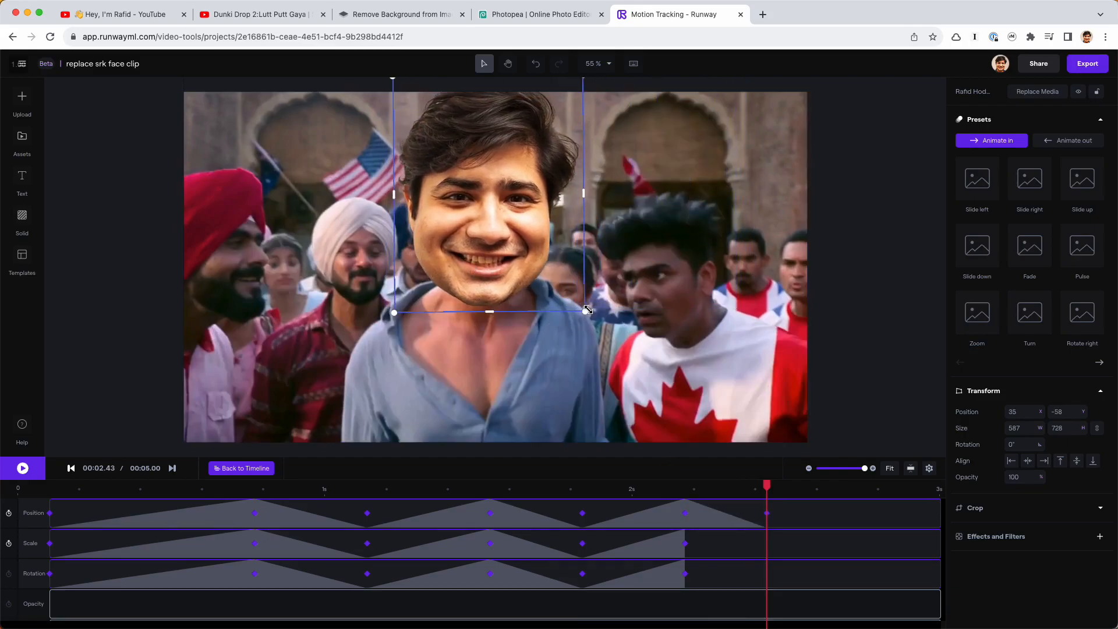
{"action": "left_click_drag", "start_coordinate": [588, 313], "coordinate": [590, 309]}
{"action": "left_click_drag", "start_coordinate": [502, 239], "coordinate": [501, 239]}
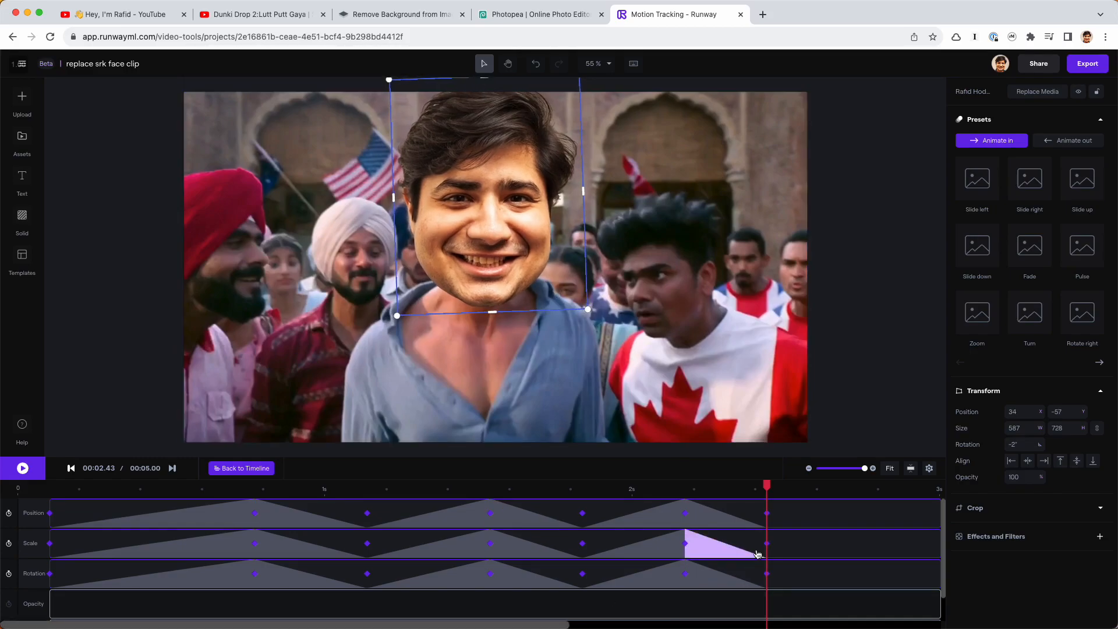
- Shrink the head image to 529 by 656 at 00:02.63 and keyframe it at position -9, -43
{"action": "scroll", "coordinate": [804, 572], "scroll_direction": "right", "scroll_amount": 3}
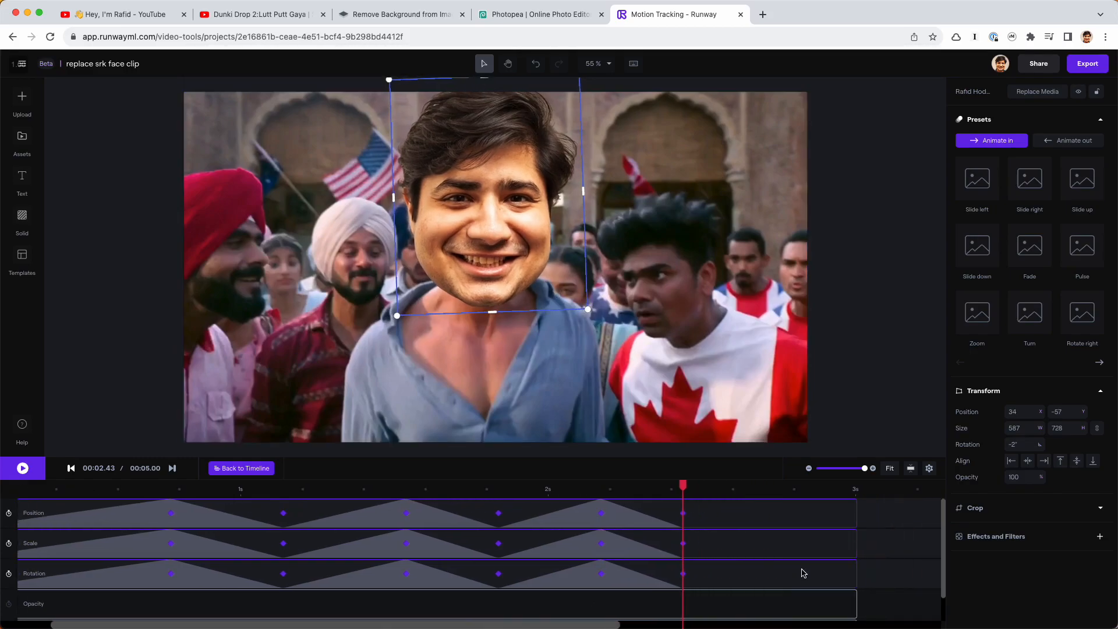
{"action": "left_click_drag", "start_coordinate": [683, 486], "coordinate": [746, 488]}
{"action": "left_click_drag", "start_coordinate": [587, 293], "coordinate": [545, 274]}
{"action": "mouse_move", "coordinate": [460, 187]}
{"action": "left_mouse_down"}
{"action": "mouse_move", "coordinate": [466, 175]}
{"action": "mouse_move", "coordinate": [472, 198]}
{"action": "left_mouse_up"}
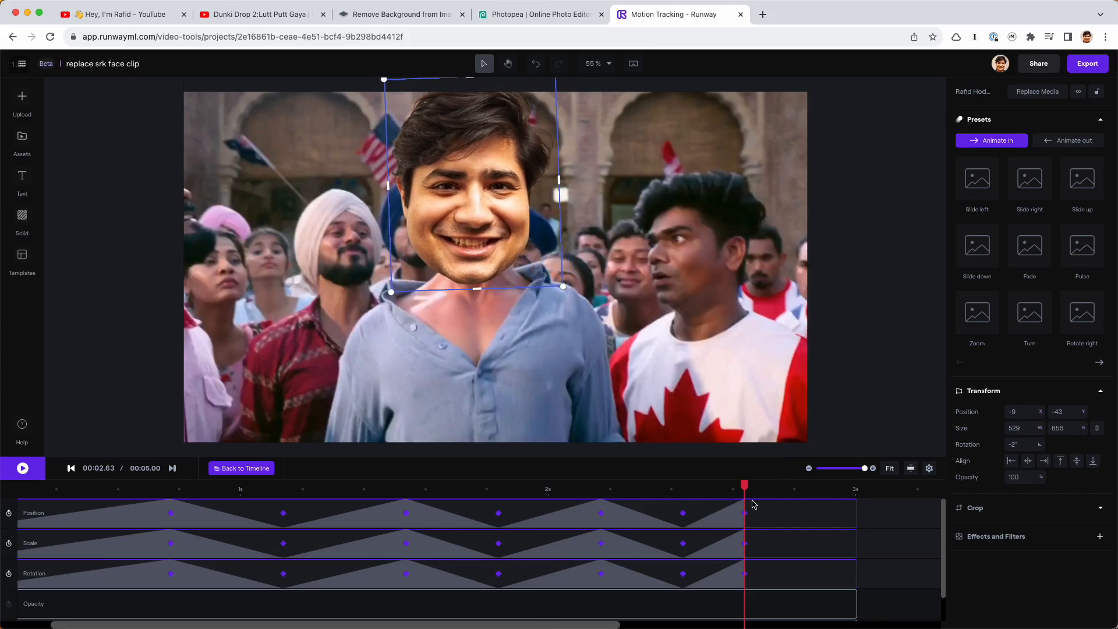
- Shrink the head image to 477 by 591 at 00:02.96 and keyframe it at position 42, -63
{"action": "left_click_drag", "start_coordinate": [746, 487], "coordinate": [844, 491]}
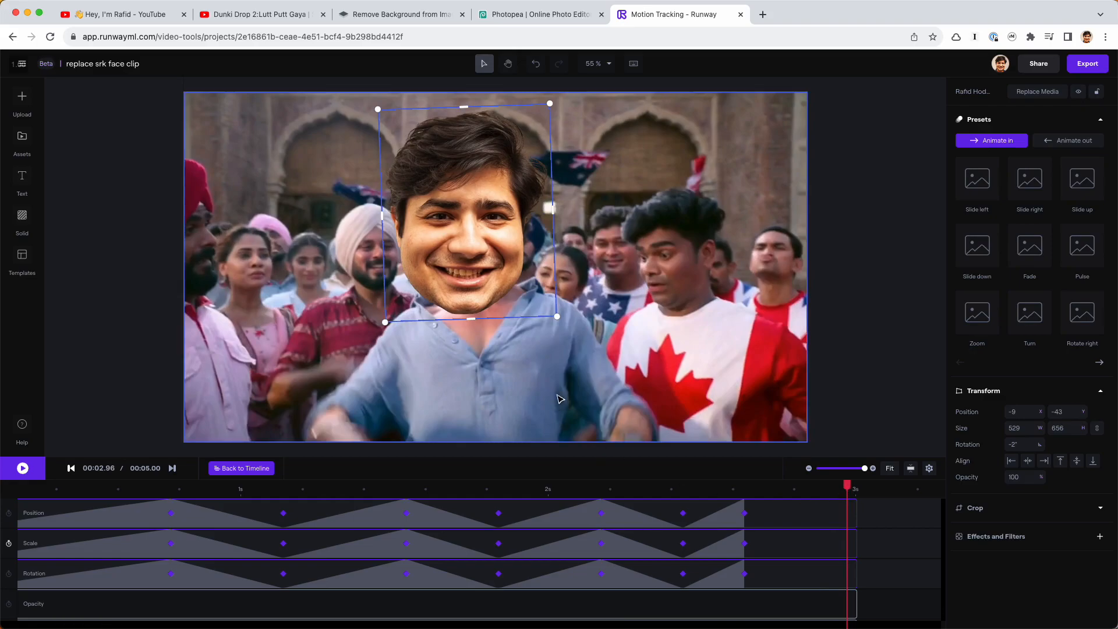
{"action": "left_click_drag", "start_coordinate": [557, 308], "coordinate": [533, 297]}
{"action": "left_click_drag", "start_coordinate": [476, 231], "coordinate": [501, 236]}
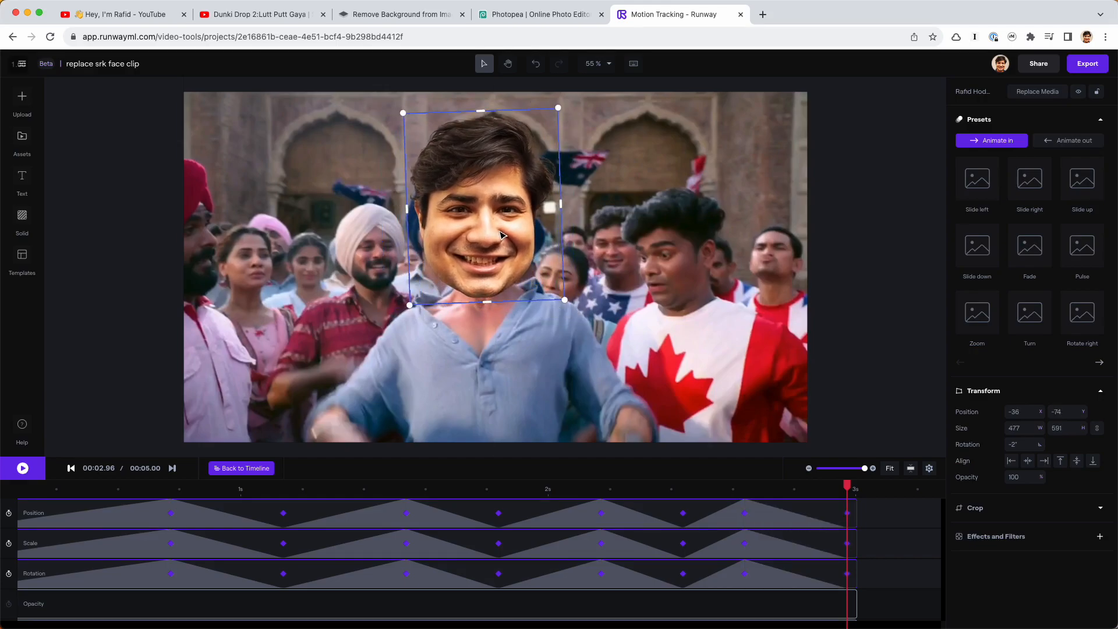
- Play the keyframed head animation through from near the start of the clip
{"action": "left_click_drag", "start_coordinate": [846, 486], "coordinate": [38, 494]}
{"action": "key", "text": "space"}
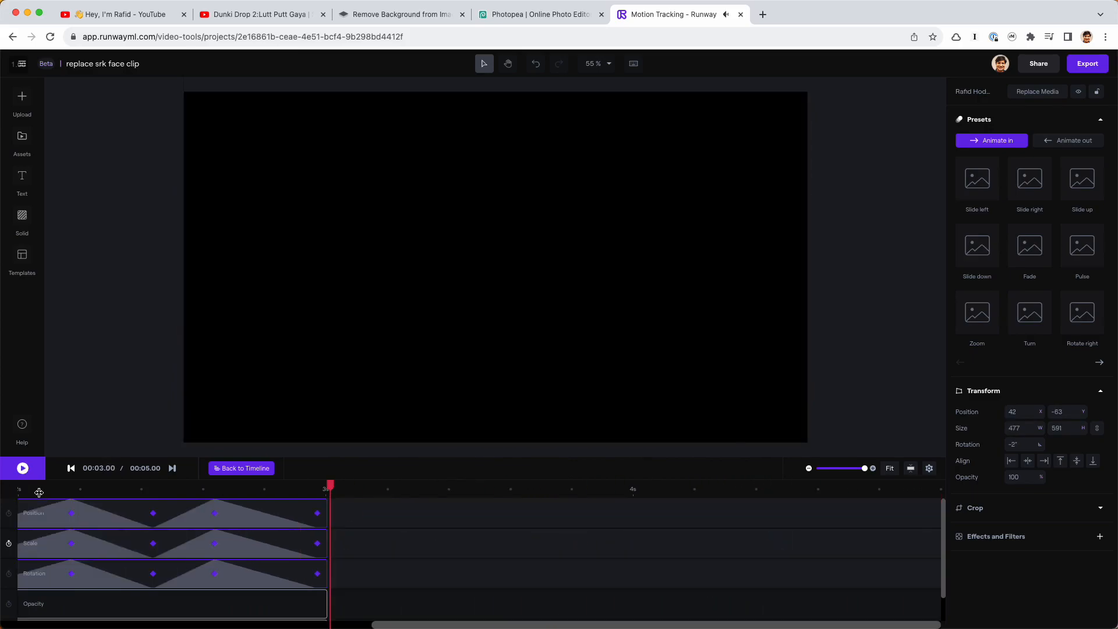
{"action": "scroll", "coordinate": [144, 528], "scroll_direction": "left", "scroll_amount": 10}
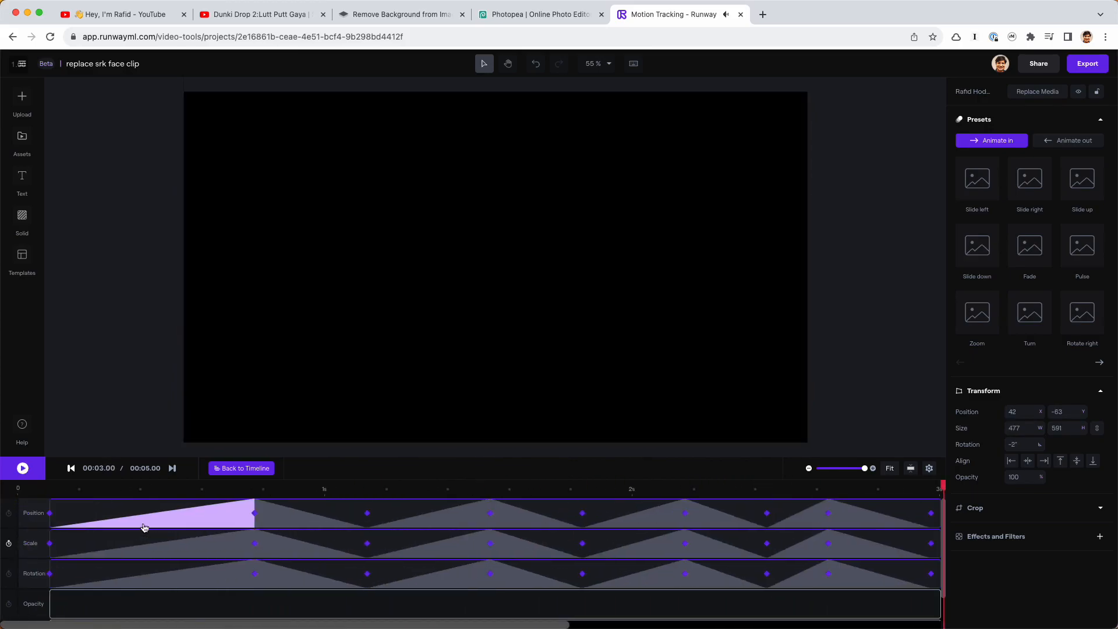
- Check the head image's placement over the face at the 00:00.76, 00:01.13 and 00:01.53 keyframes
{"action": "left_click", "coordinate": [223, 484]}
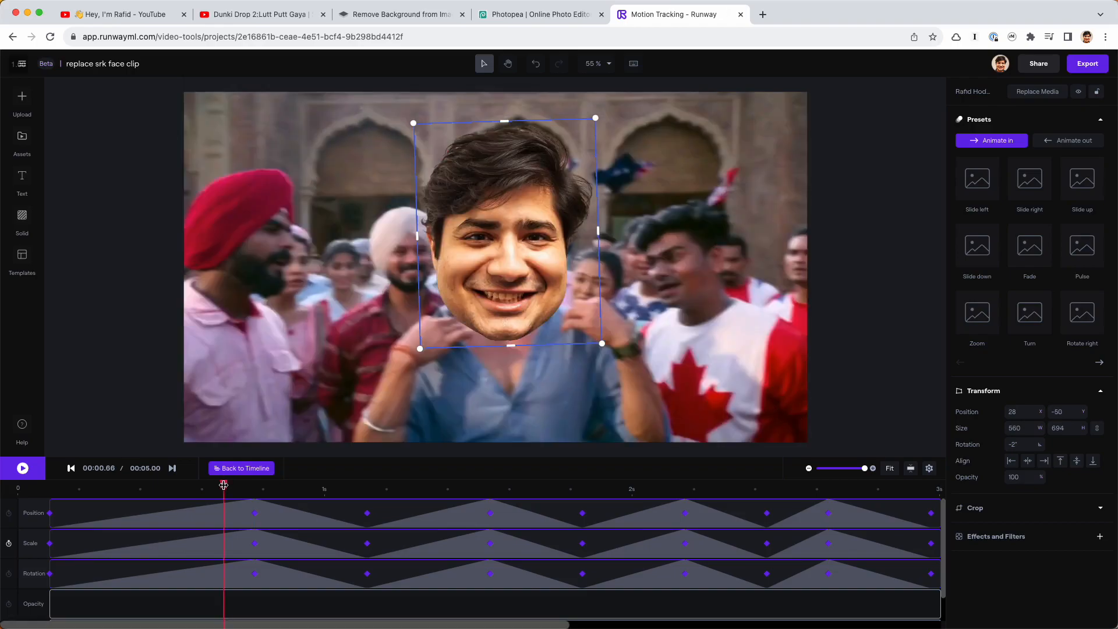
{"action": "left_click_drag", "start_coordinate": [223, 485], "coordinate": [258, 521]}
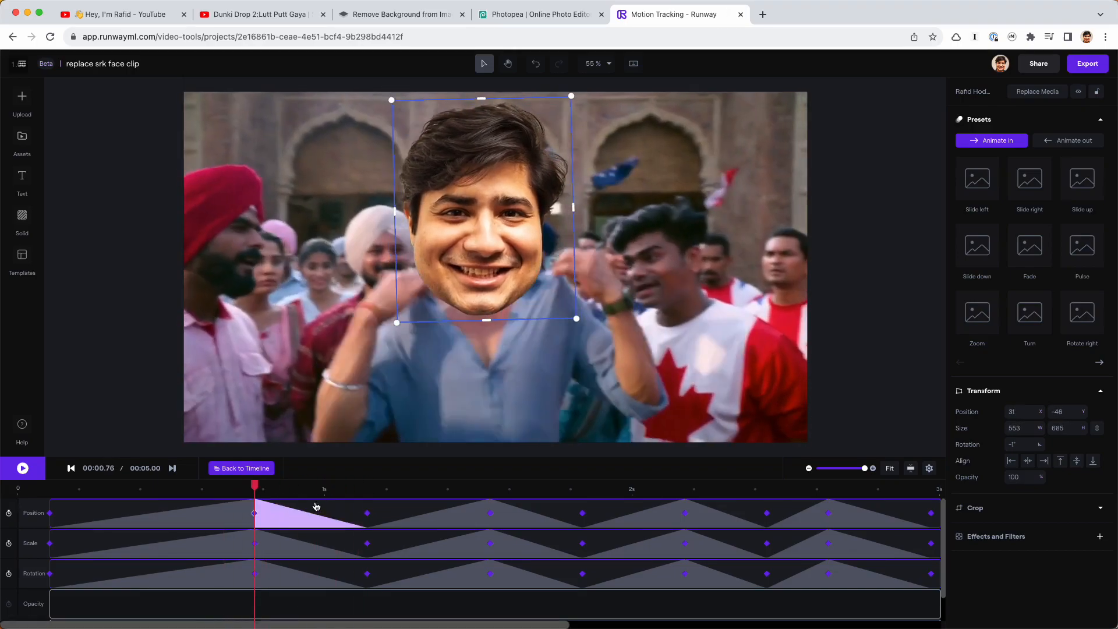
{"action": "left_click", "coordinate": [366, 487]}
{"action": "left_click_drag", "start_coordinate": [504, 488], "coordinate": [490, 487]}
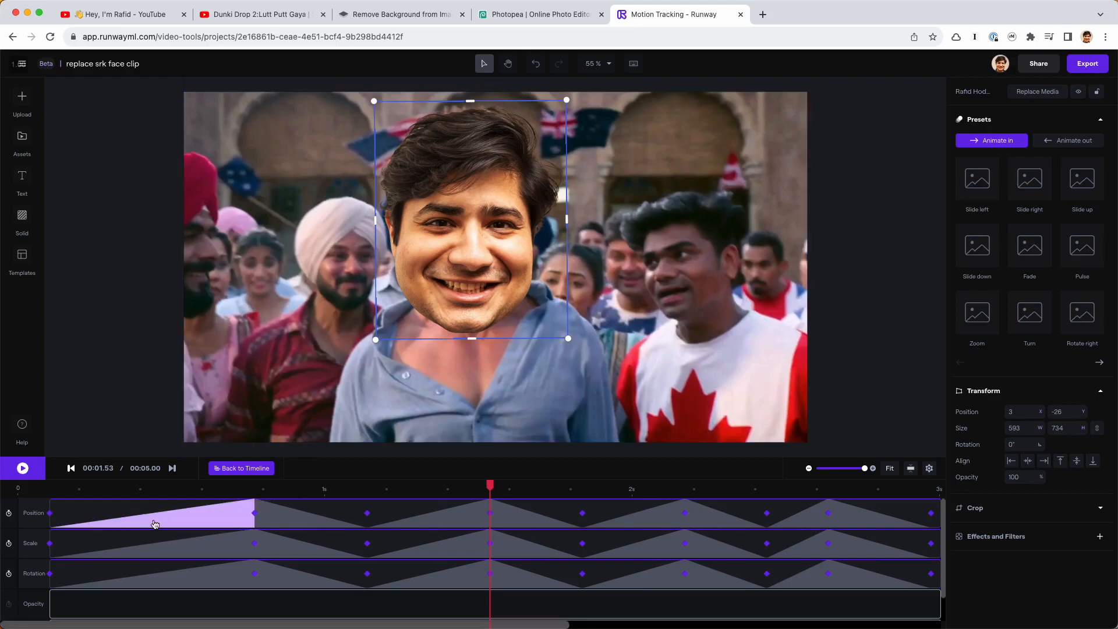
- Leave the keyframe view for the main timeline and play the whole clip from the start
{"action": "left_click", "coordinate": [225, 469]}
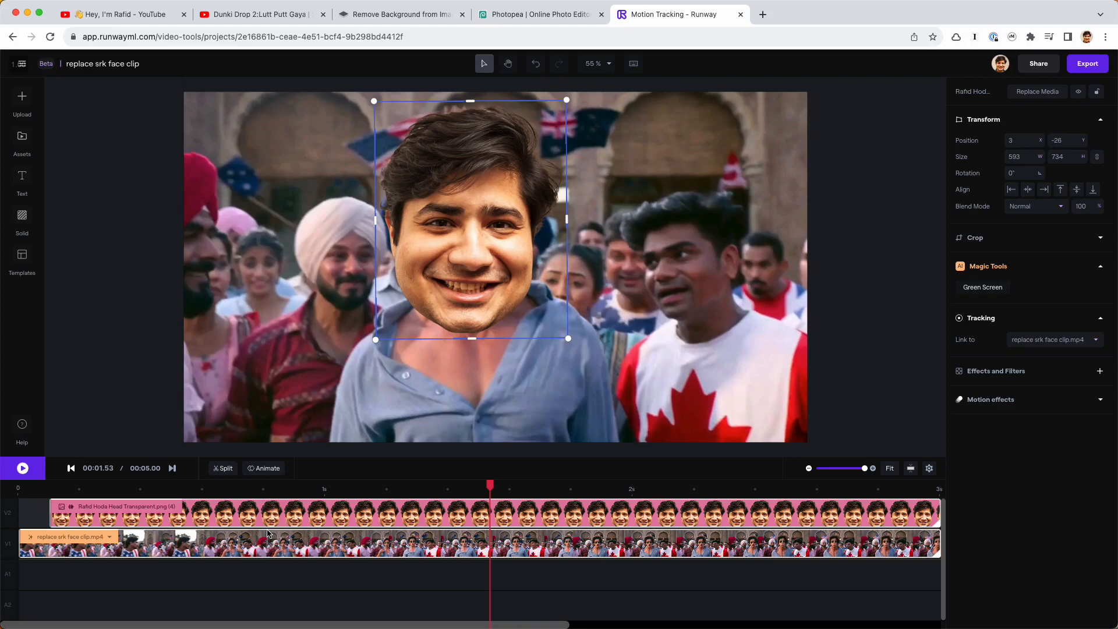
{"action": "left_click_drag", "start_coordinate": [35, 488], "coordinate": [22, 493]}
{"action": "key", "text": "space"}
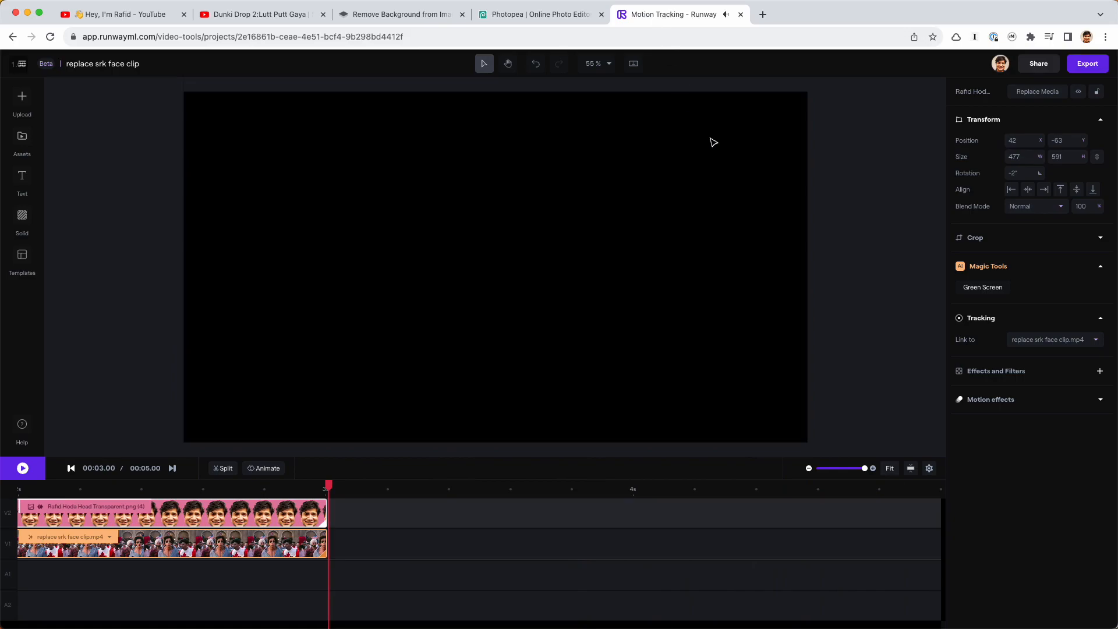
{"action": "scroll", "coordinate": [395, 519], "scroll_direction": "left", "scroll_amount": 5}
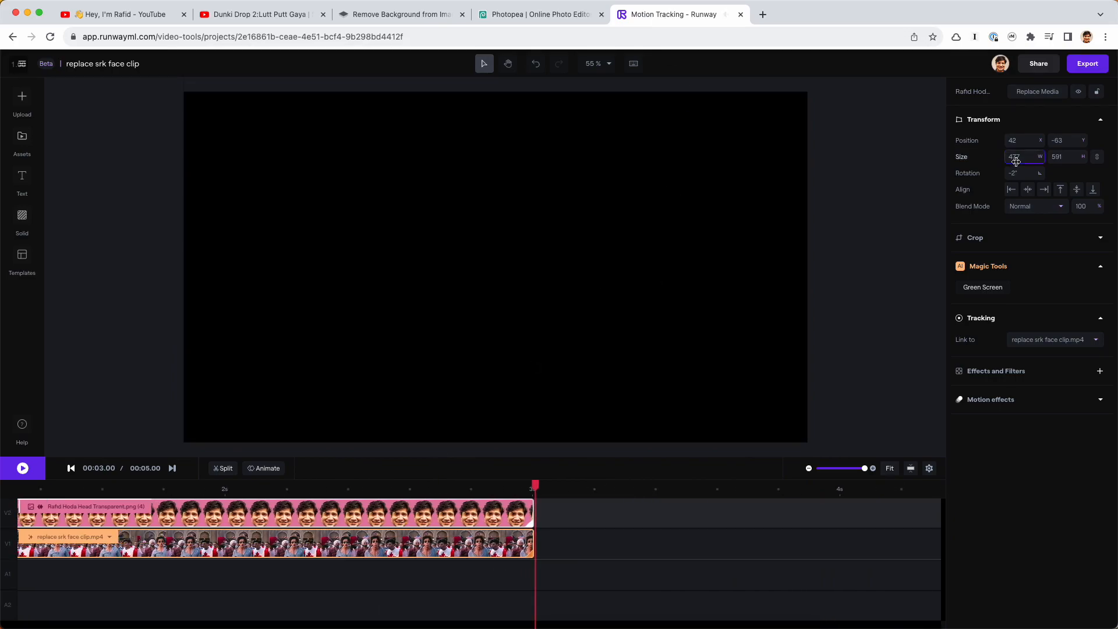
- Export the video as a 1080p MP4 named "replace srk face clip 1080p" and open the exported assets
{"action": "left_click", "coordinate": [1088, 63]}
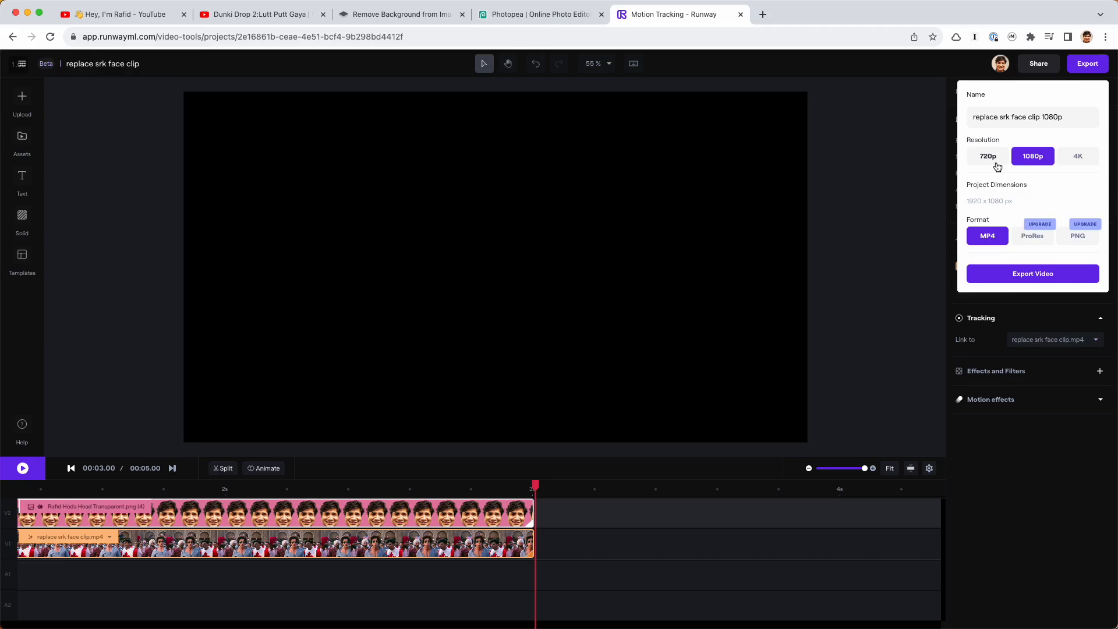
{"action": "left_click", "coordinate": [987, 275]}
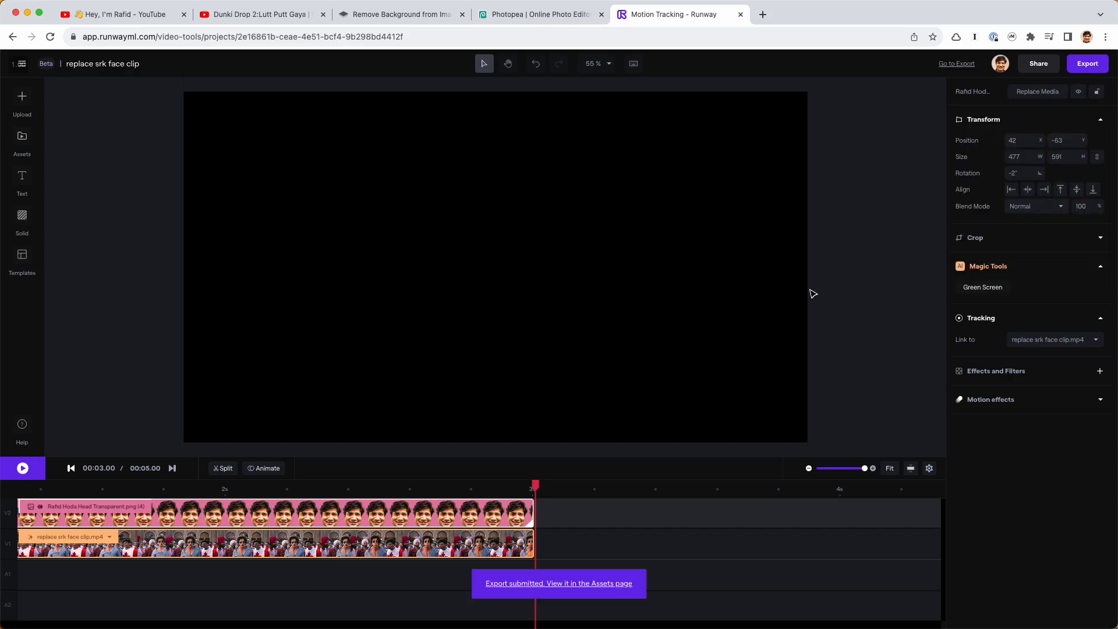
{"action": "left_click", "coordinate": [960, 65]}
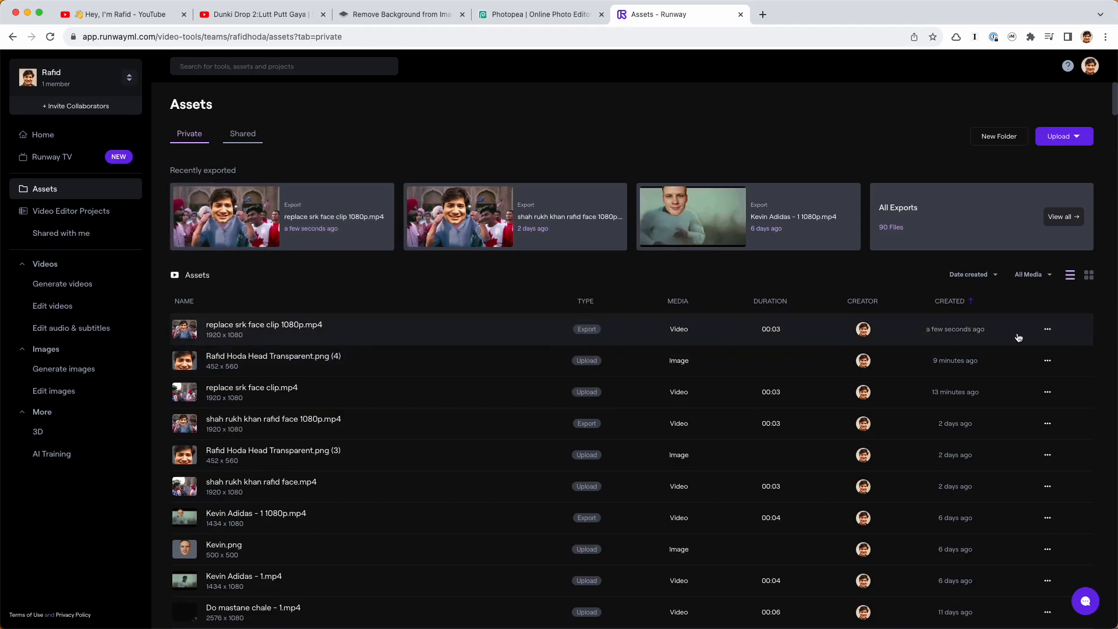
- Download "replace srk face clip 1080p.mp4" into the inputs folder of the Shah Rukh Khan tutorial project under 1 Projects
{"action": "left_click", "coordinate": [1049, 329]}
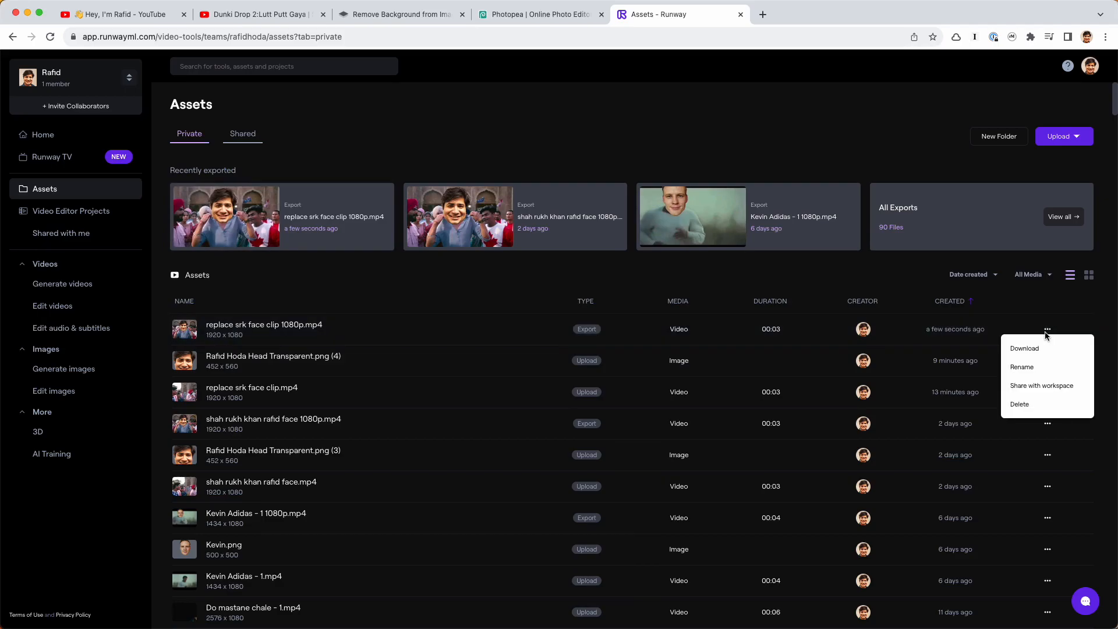
{"action": "left_click", "coordinate": [1026, 349]}
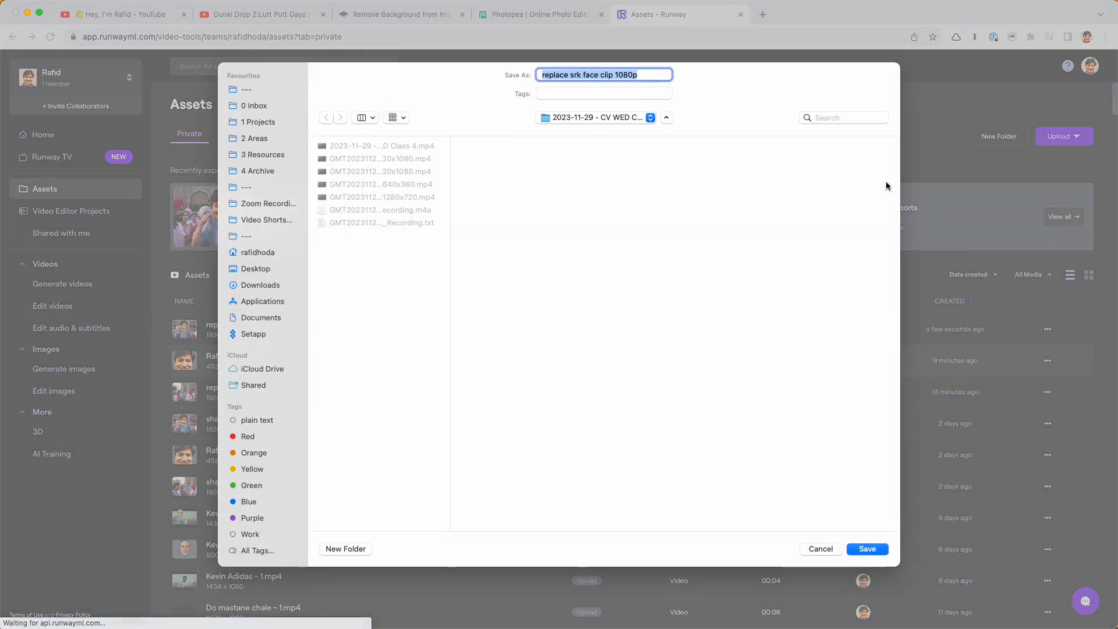
{"action": "left_click", "coordinate": [261, 123]}
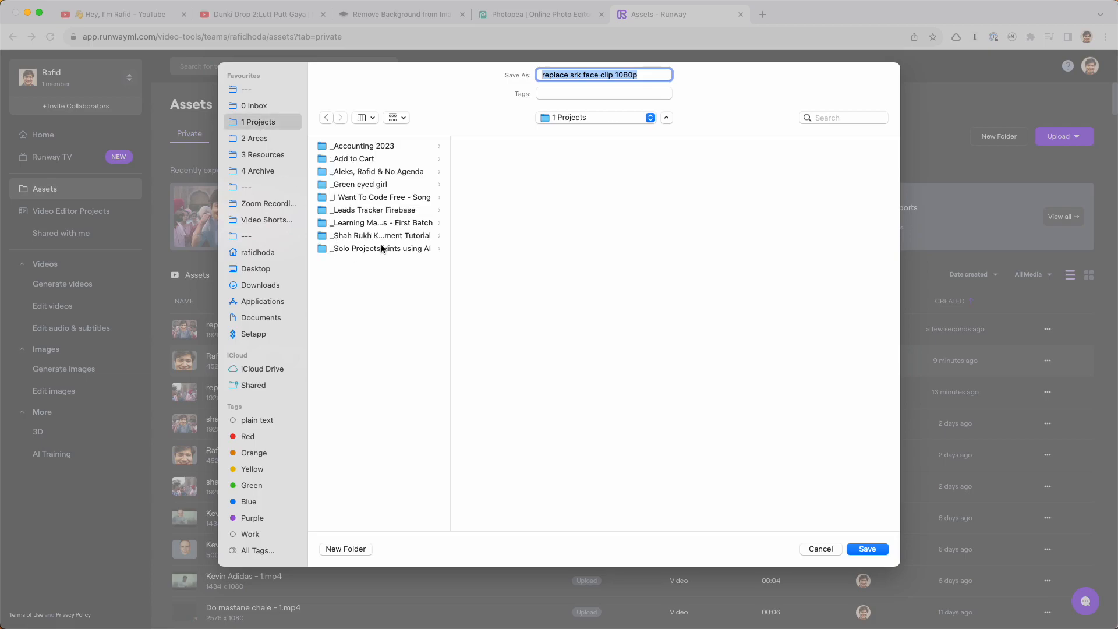
{"action": "left_click", "coordinate": [401, 236]}
{"action": "left_click", "coordinate": [505, 146]}
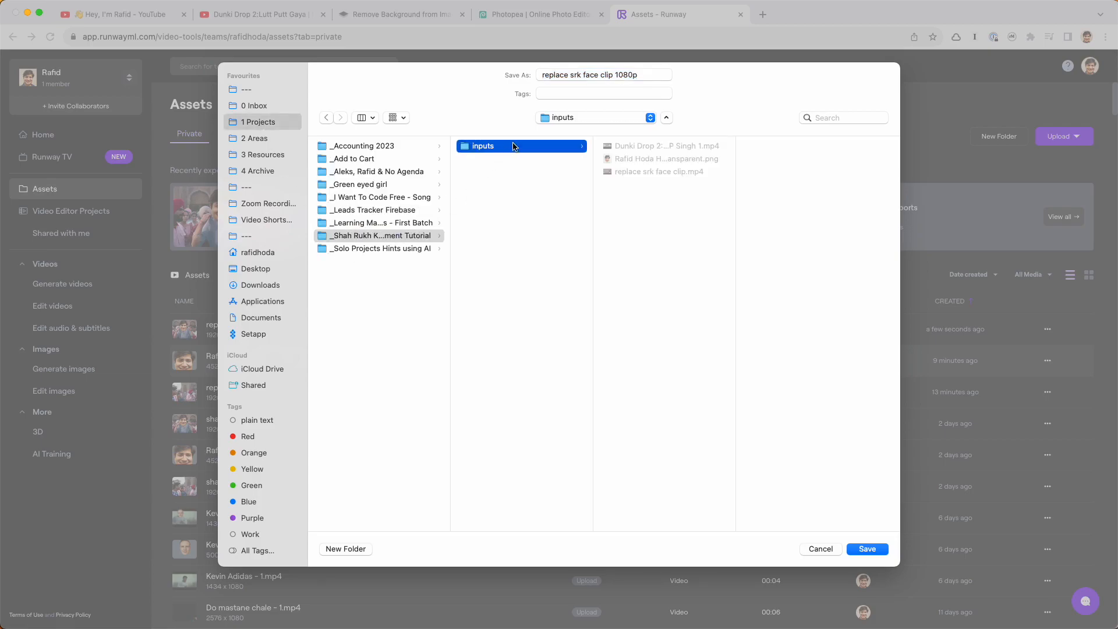
{"action": "left_click", "coordinate": [645, 73]}
{"action": "key", "text": "Return"}
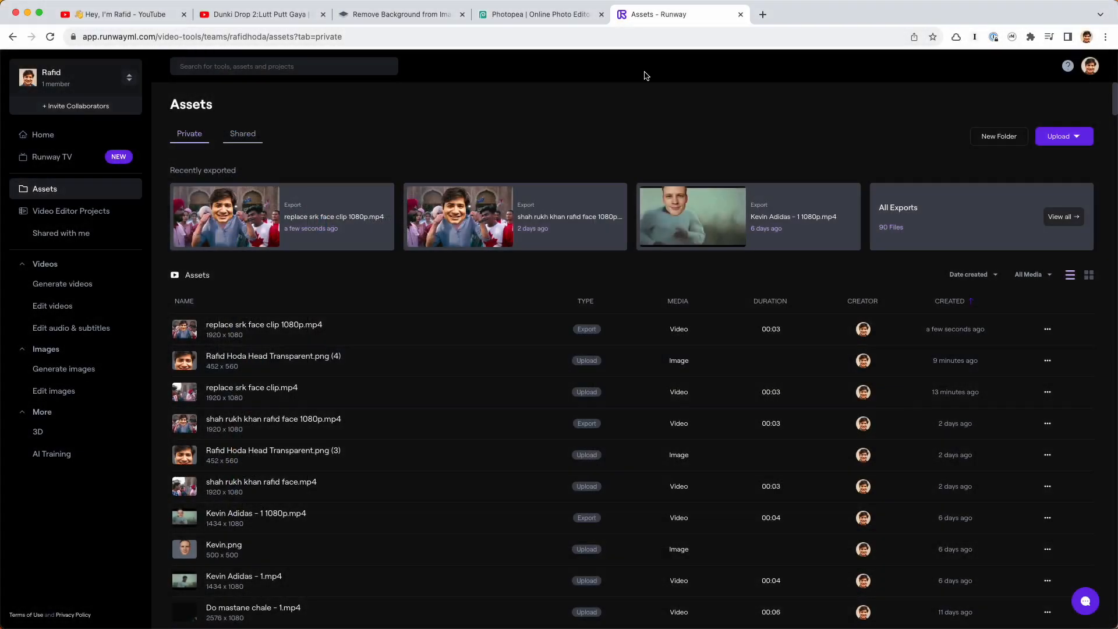
- Locate the downloaded "replace srk face clip 1080p.mp4" and place it in the CapCut timeline directly above the middle Dunki segment
{"action": "mouse_move", "coordinate": [984, 62]}
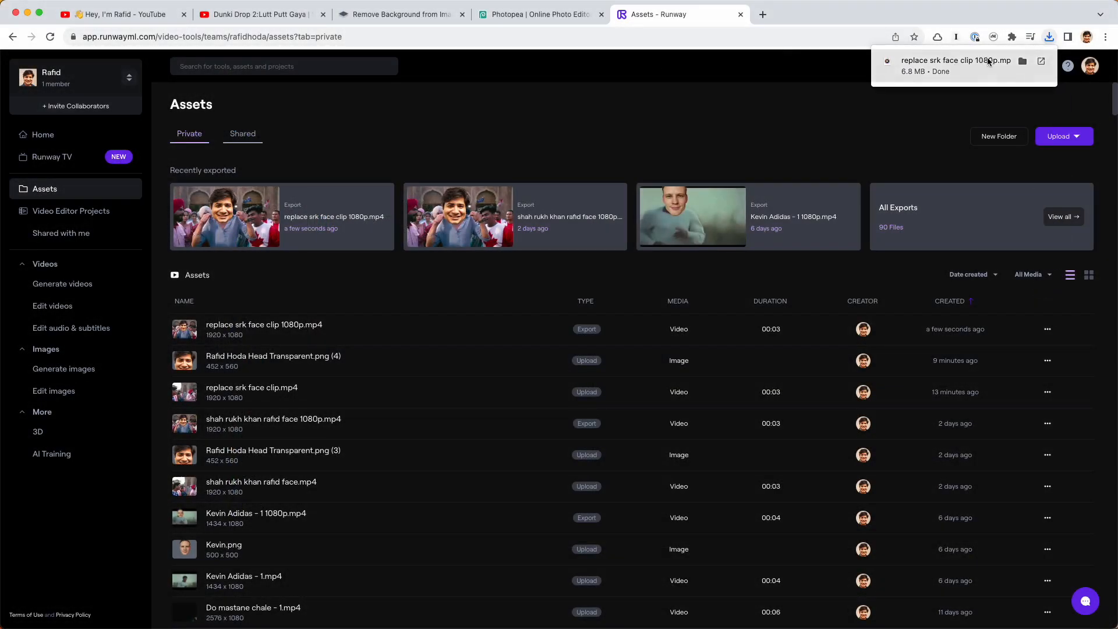
{"action": "left_click", "coordinate": [1021, 61]}
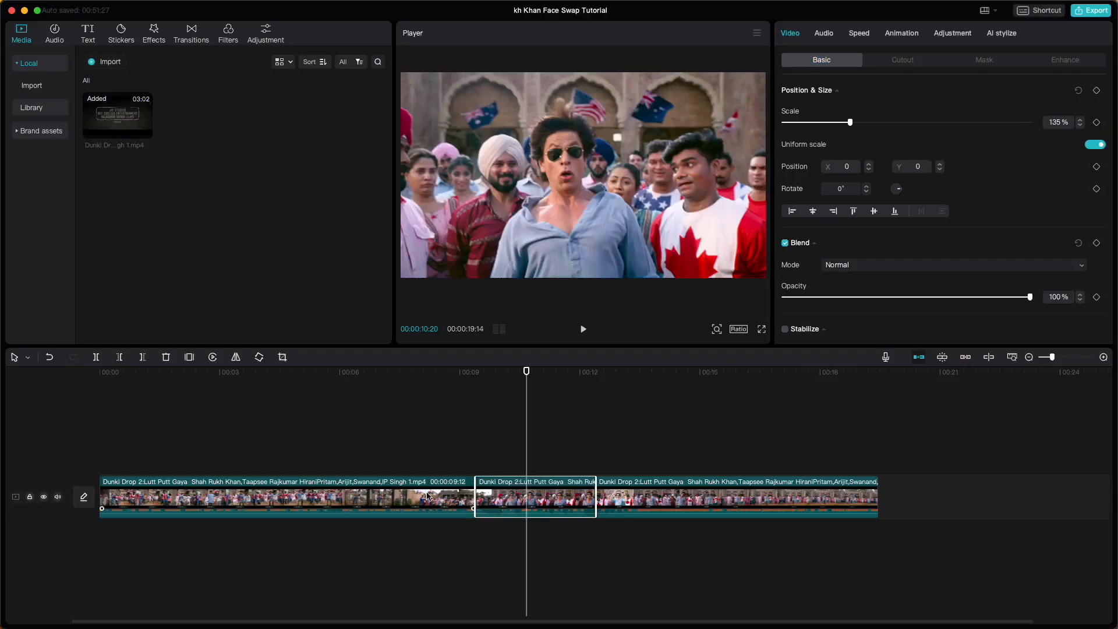
{"action": "key", "text": "super+Tab"}
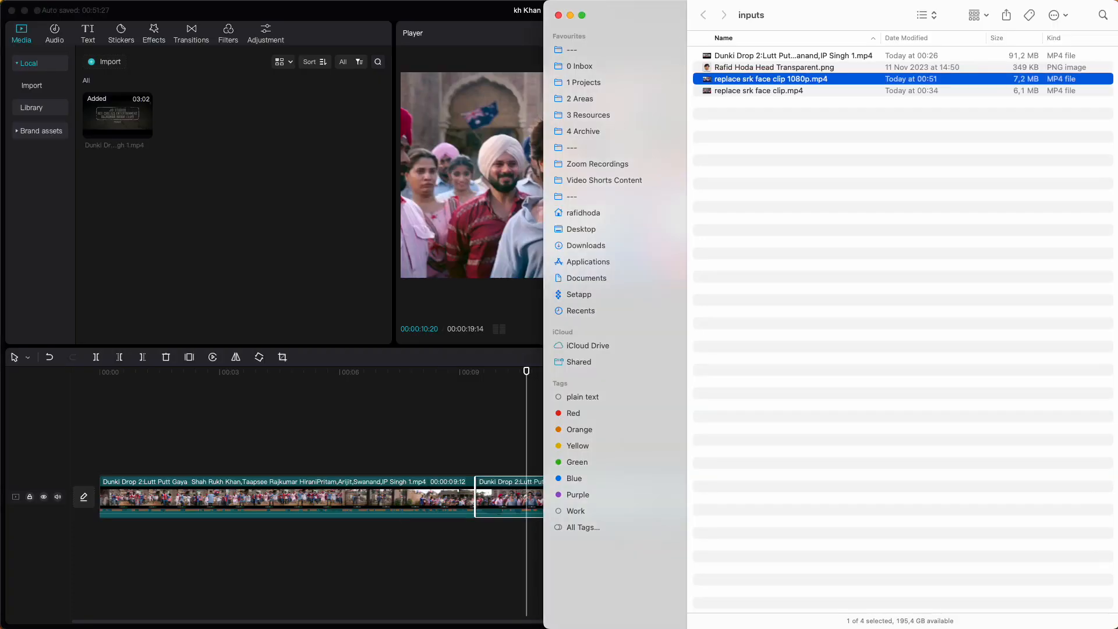
{"action": "left_click_drag", "start_coordinate": [601, 25], "coordinate": [761, 40]}
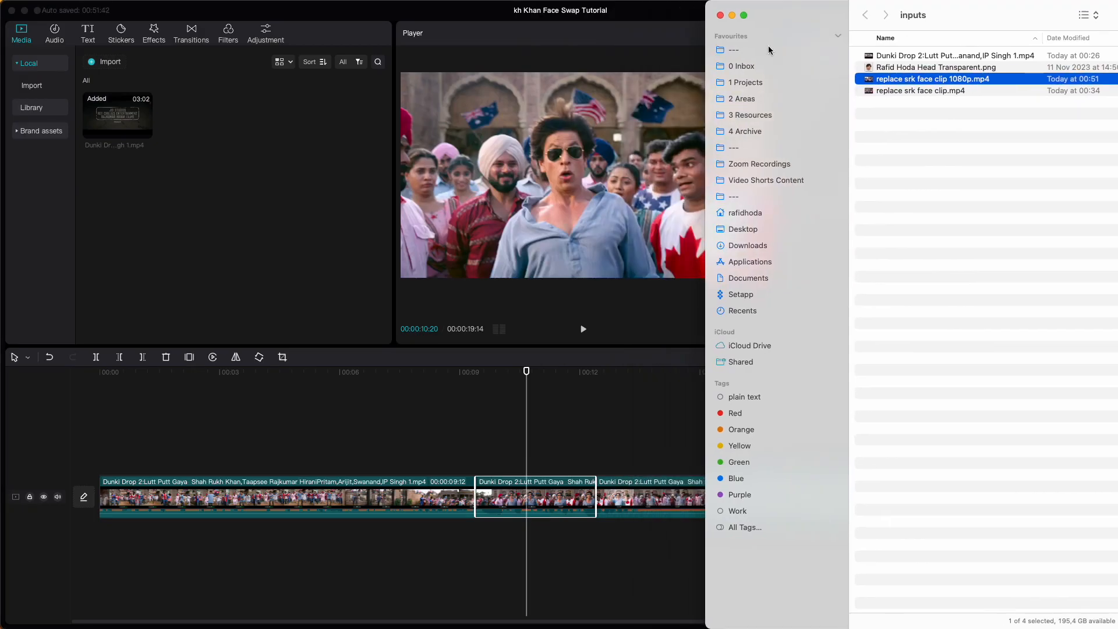
{"action": "left_click_drag", "start_coordinate": [931, 80], "coordinate": [554, 456]}
{"action": "scroll", "coordinate": [530, 456], "scroll_direction": "up", "scroll_amount": 5}
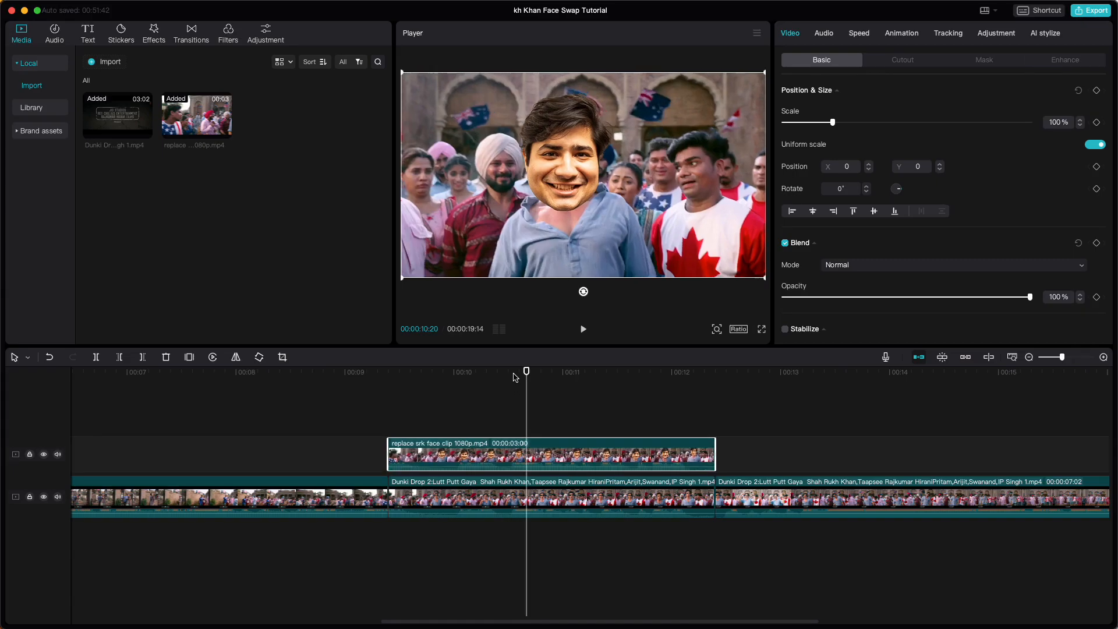
- Play the timeline from about 00:00:09:01 through the face swap clip to check how it fits
{"action": "left_click_drag", "start_coordinate": [515, 375], "coordinate": [348, 389]}
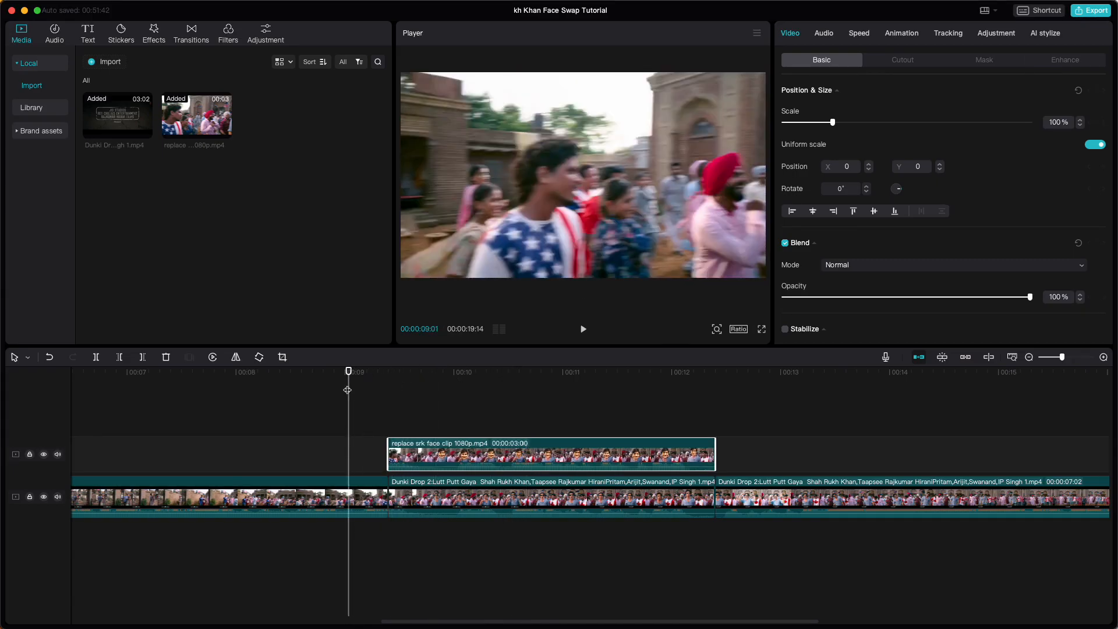
{"action": "key", "text": "space"}
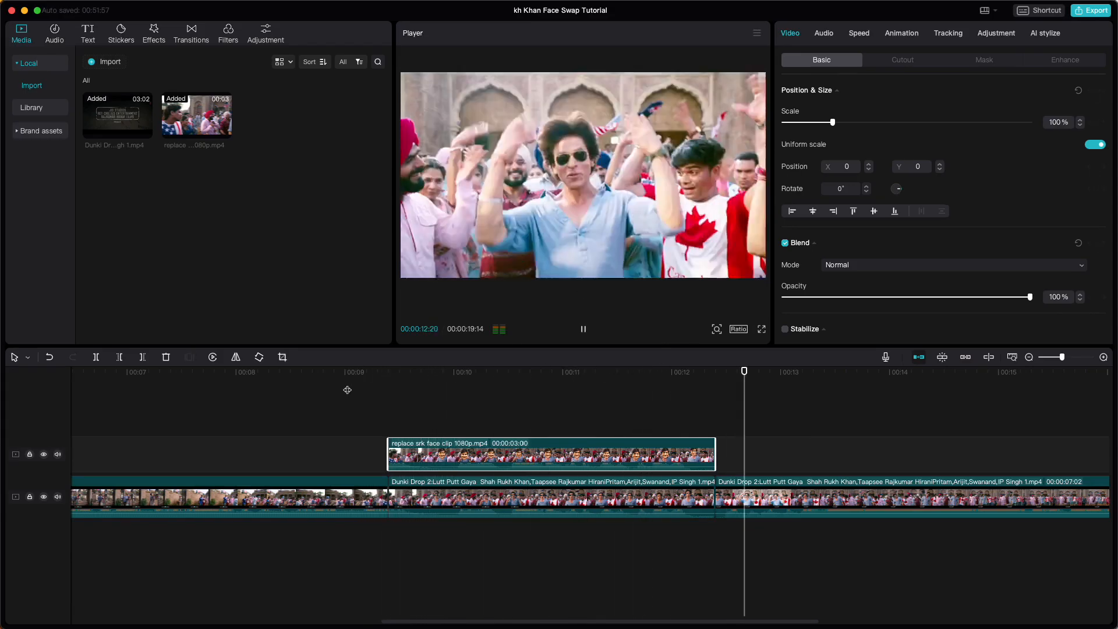
{"action": "key", "text": "space"}
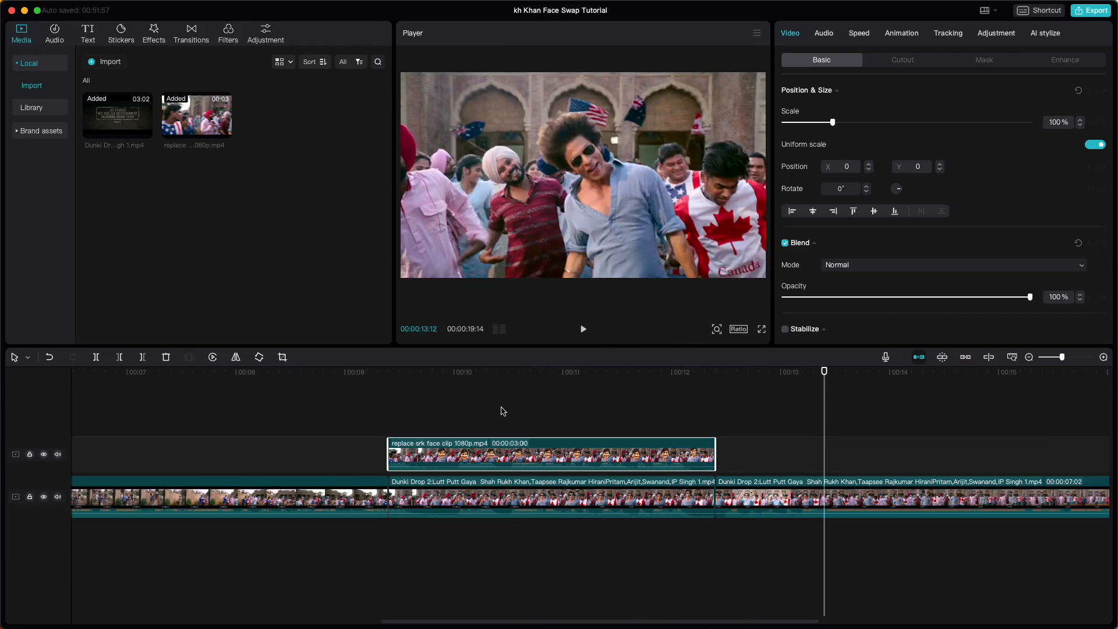
- Try deleting the middle Dunki segment and putting the face swap clip in its place on the main track, and play it
{"action": "left_click", "coordinate": [488, 491]}
{"action": "left_click", "coordinate": [494, 456]}
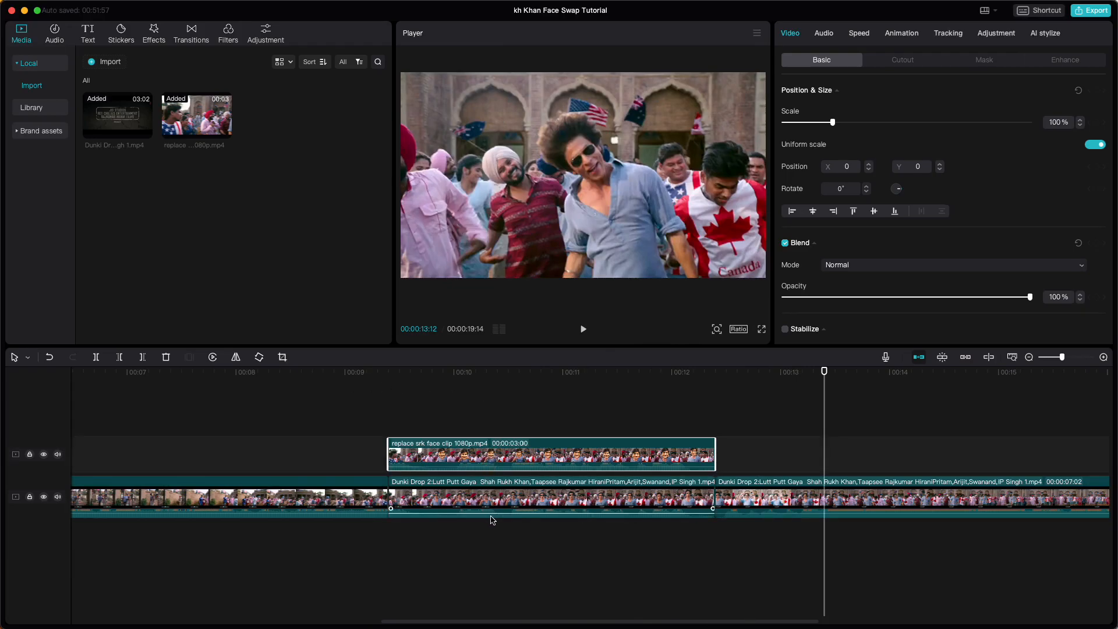
{"action": "left_click", "coordinate": [496, 496]}
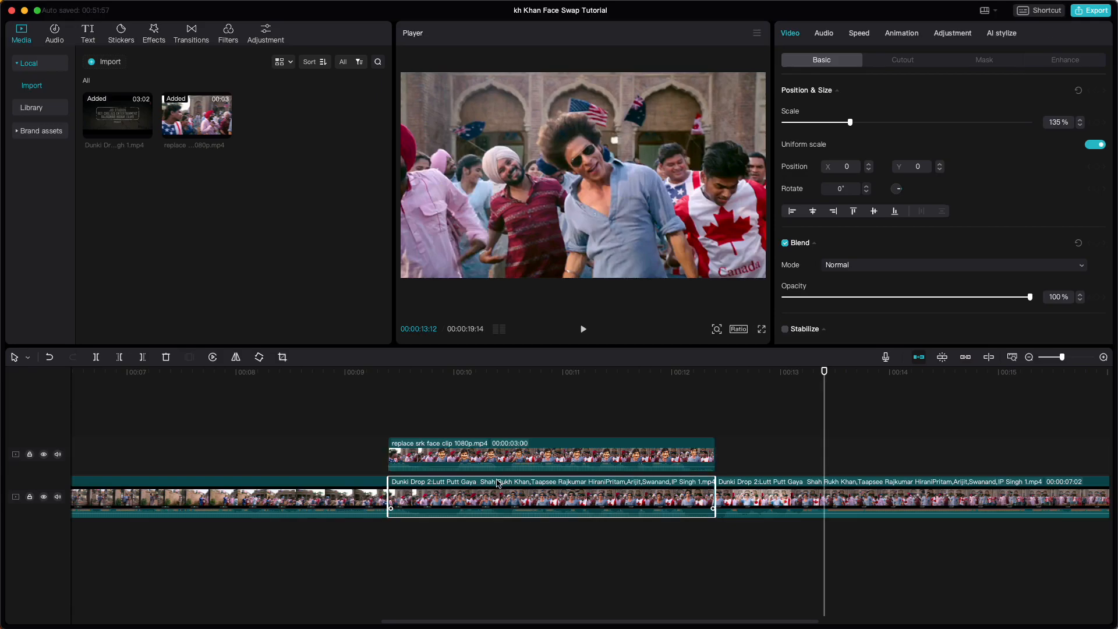
{"action": "scroll", "coordinate": [498, 482], "scroll_direction": "up", "scroll_amount": 5}
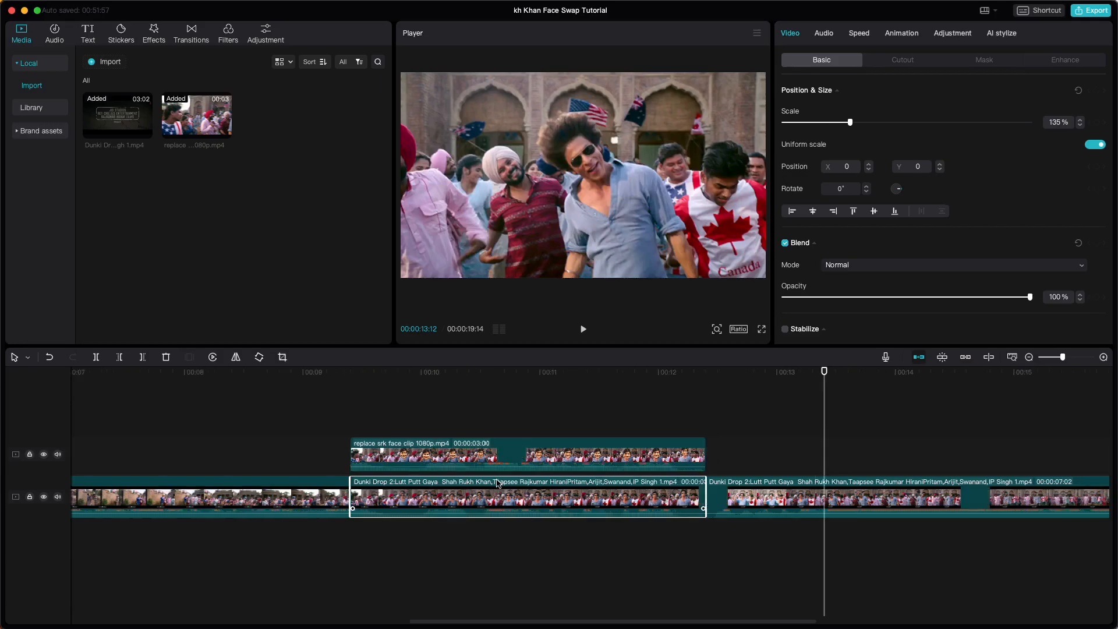
{"action": "scroll", "coordinate": [498, 483], "scroll_direction": "down", "scroll_amount": 2}
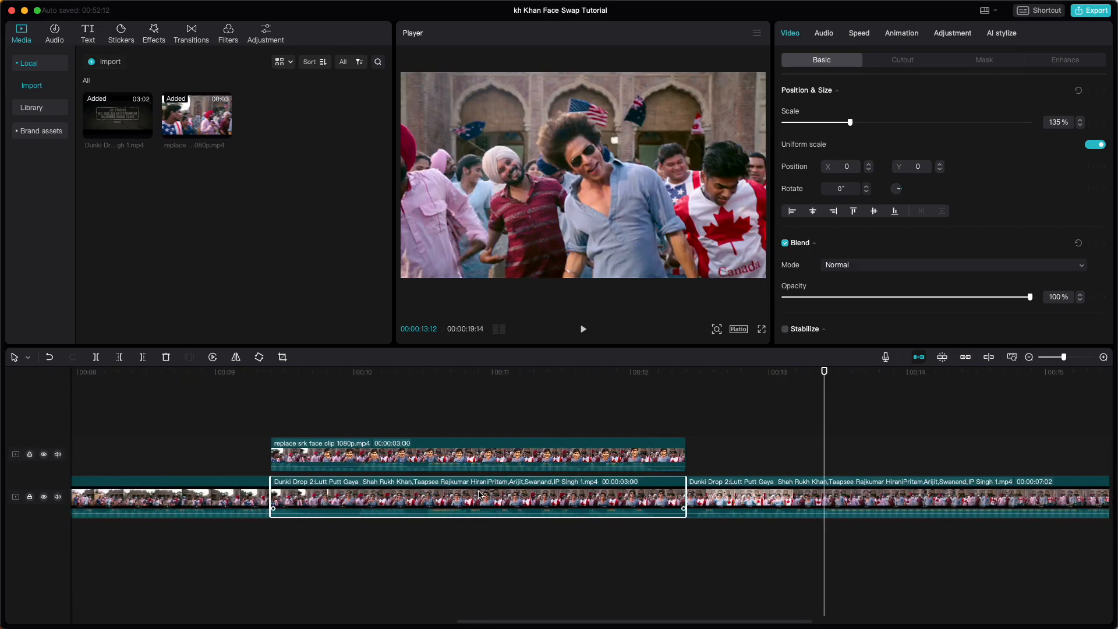
{"action": "key", "text": "Delete"}
{"action": "left_click_drag", "start_coordinate": [453, 459], "coordinate": [359, 511]}
{"action": "left_click", "coordinate": [260, 446]}
{"action": "key", "text": "space"}
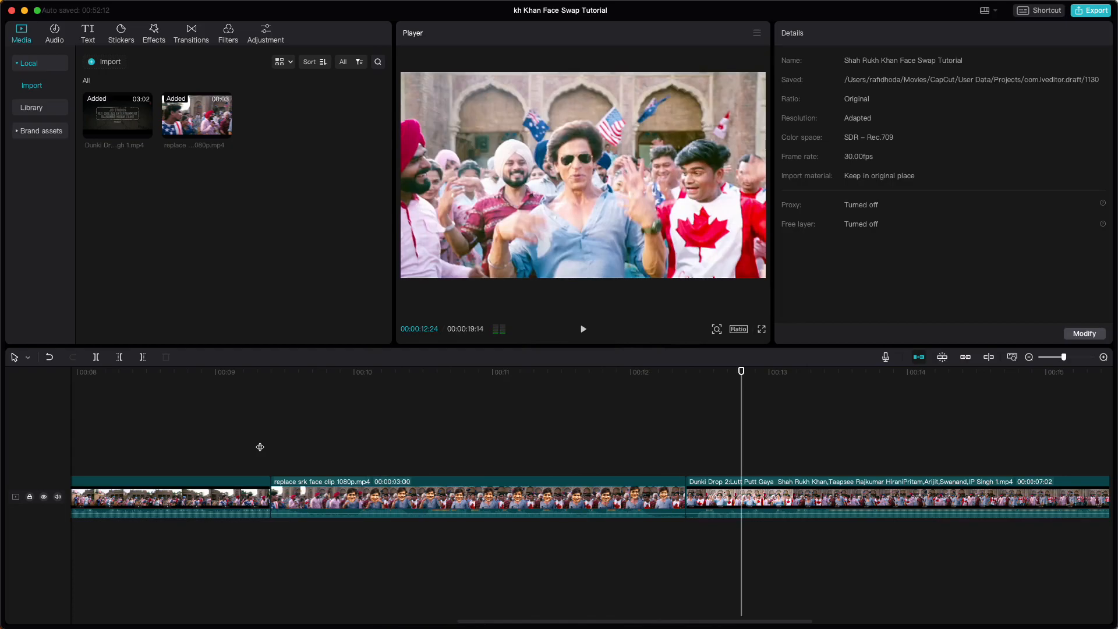
- Undo the segment deletion and clip move, restoring the face swap clip above the middle Dunki segment
{"action": "key", "text": "super+z"}
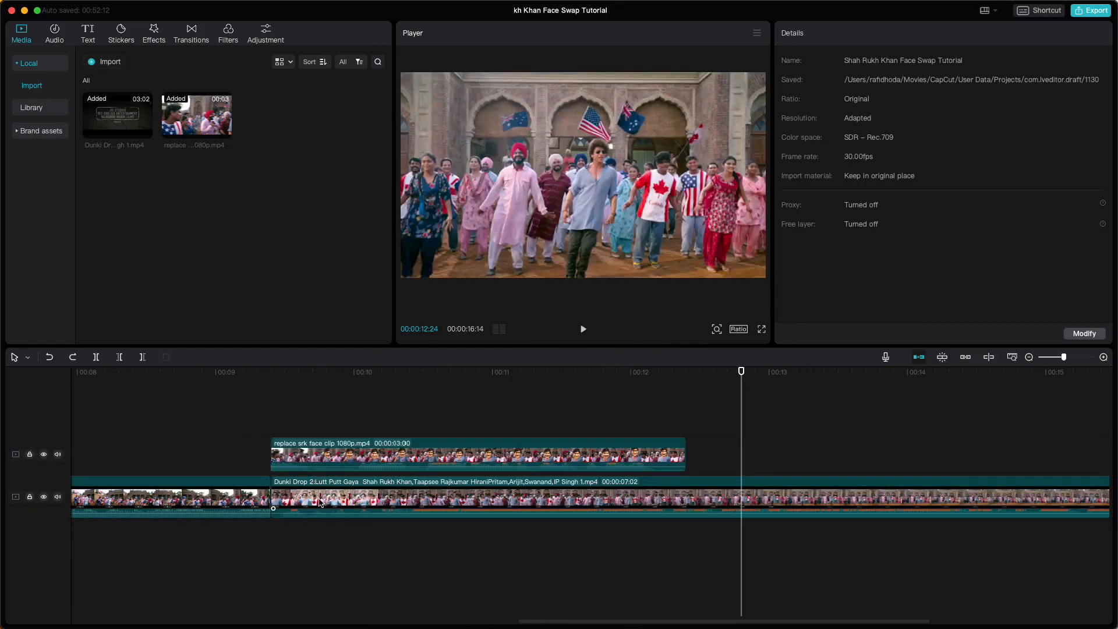
{"action": "key", "text": "super+z"}
{"action": "left_click", "coordinate": [331, 559]}
{"action": "left_click", "coordinate": [382, 488]}
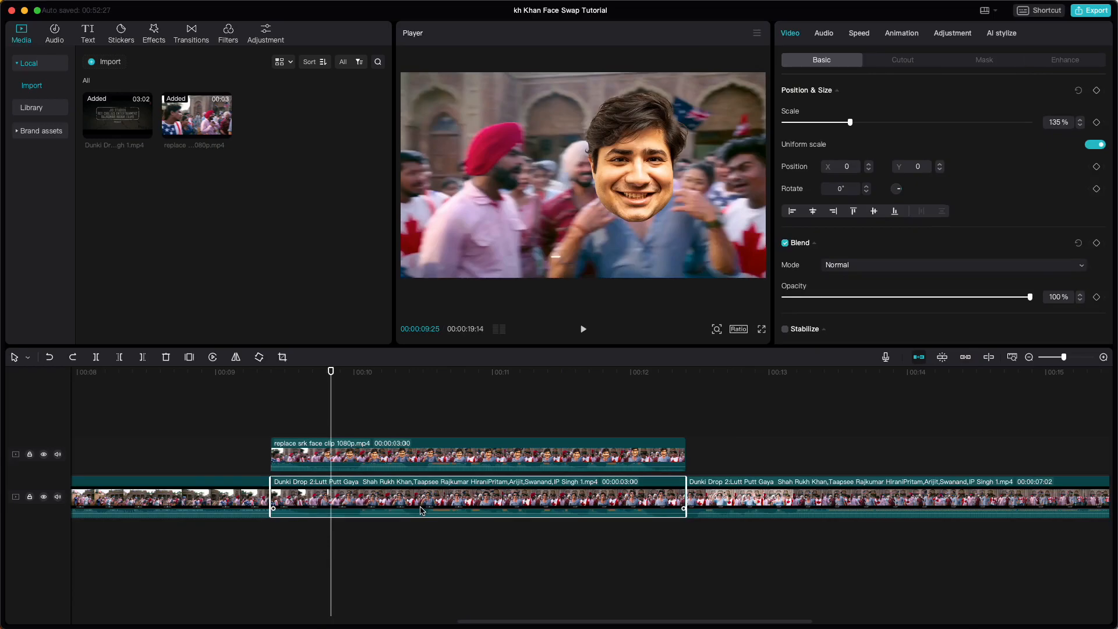
- Extract the audio from the face swap clip and delete the extracted audio track
{"action": "left_click", "coordinate": [436, 462]}
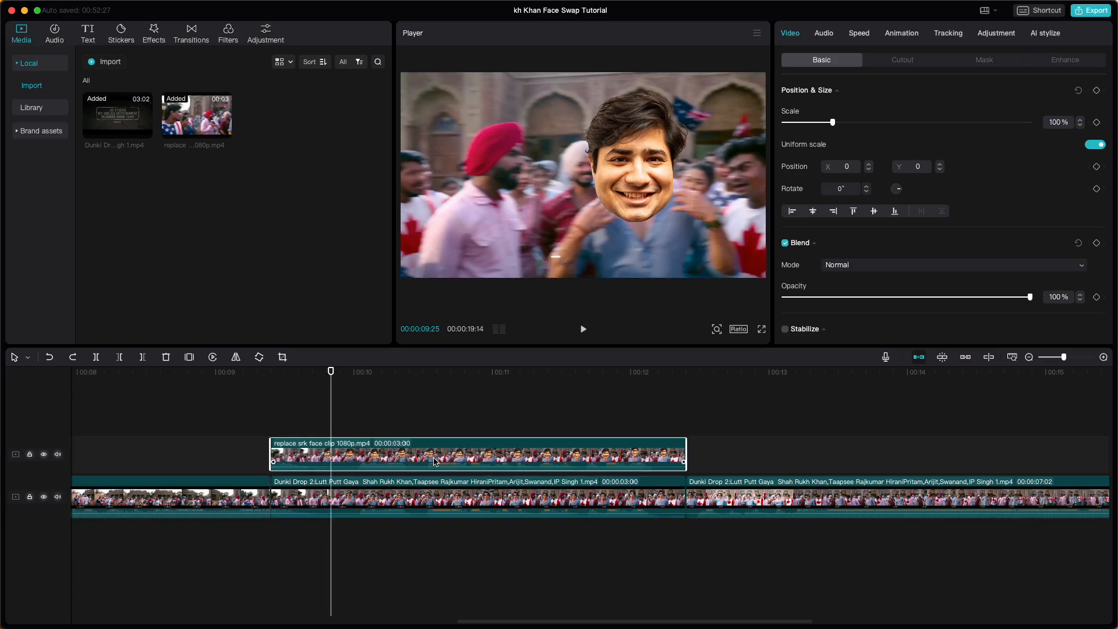
{"action": "right_click", "coordinate": [435, 462]}
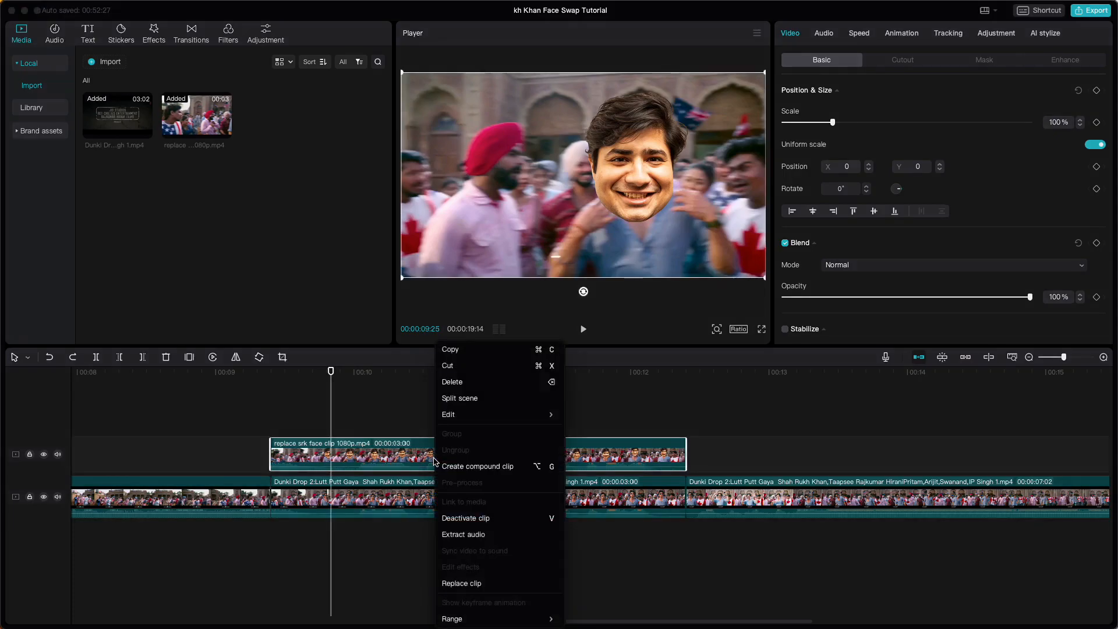
{"action": "left_click", "coordinate": [465, 534]}
{"action": "left_click", "coordinate": [492, 540]}
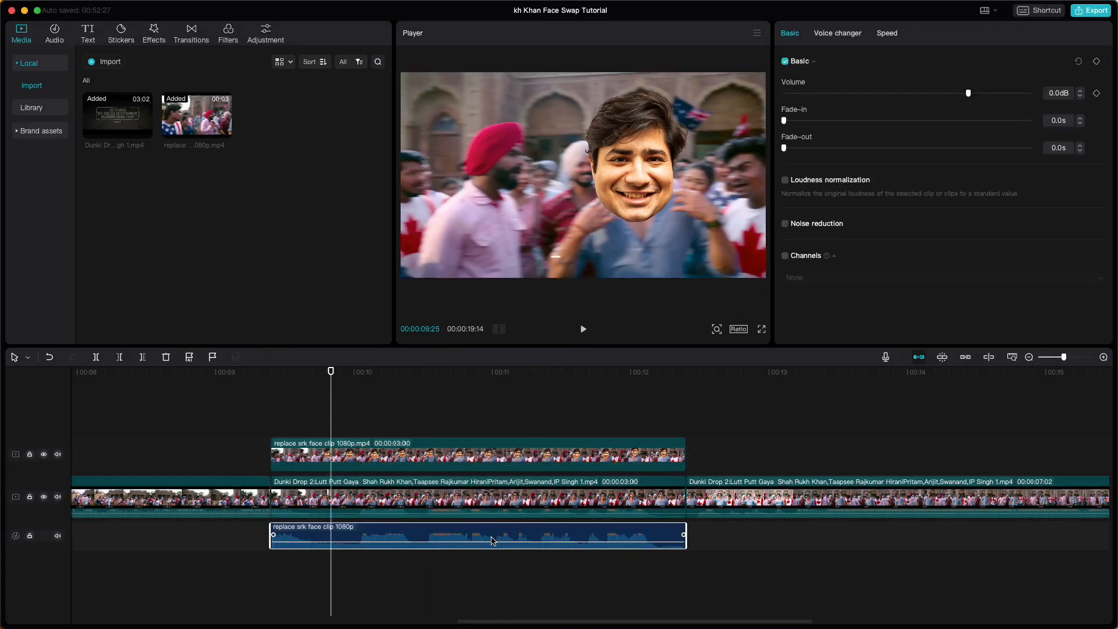
{"action": "key", "text": "Delete"}
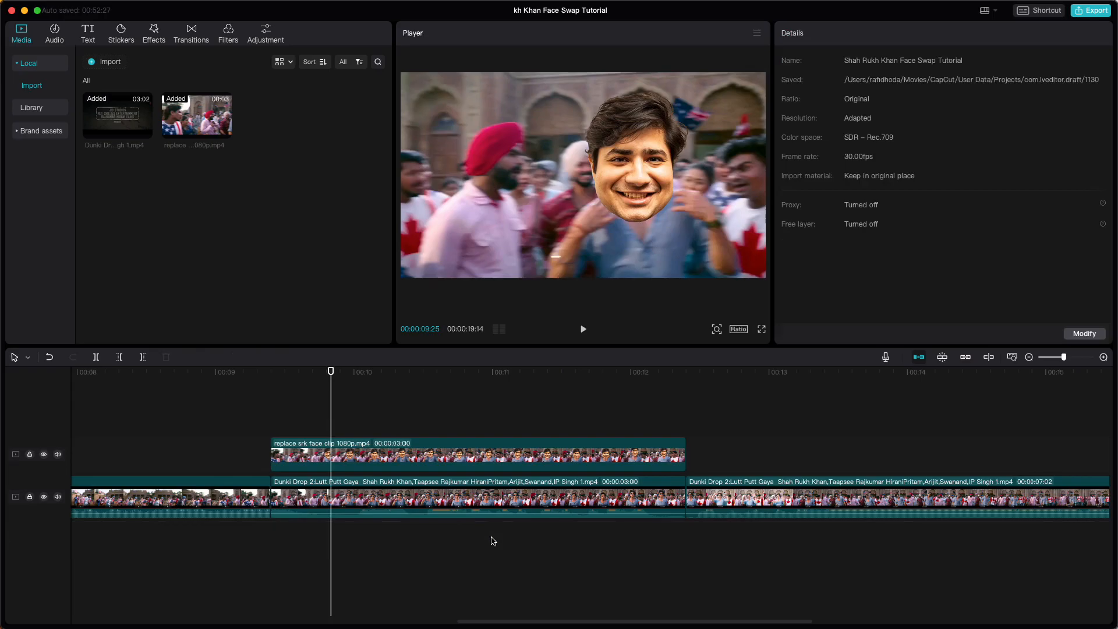
- Play the face swap section with only the original segment's audio, and return the playhead to about 00:00:09:02
{"action": "left_click", "coordinate": [501, 461]}
{"action": "left_click", "coordinate": [449, 497]}
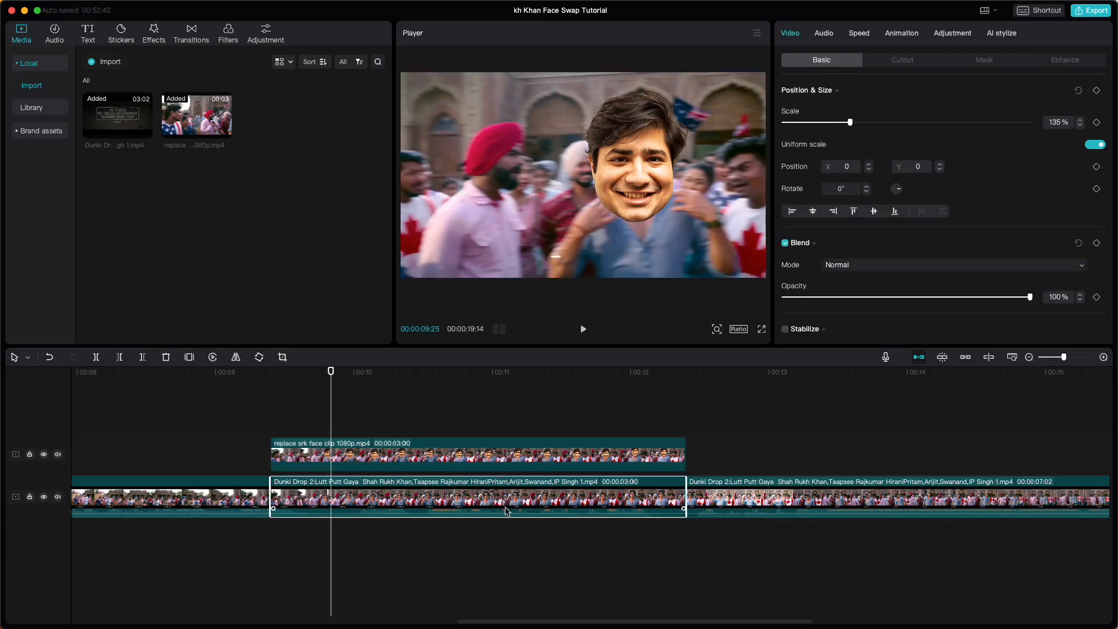
{"action": "left_click", "coordinate": [250, 417]}
{"action": "key", "text": "space"}
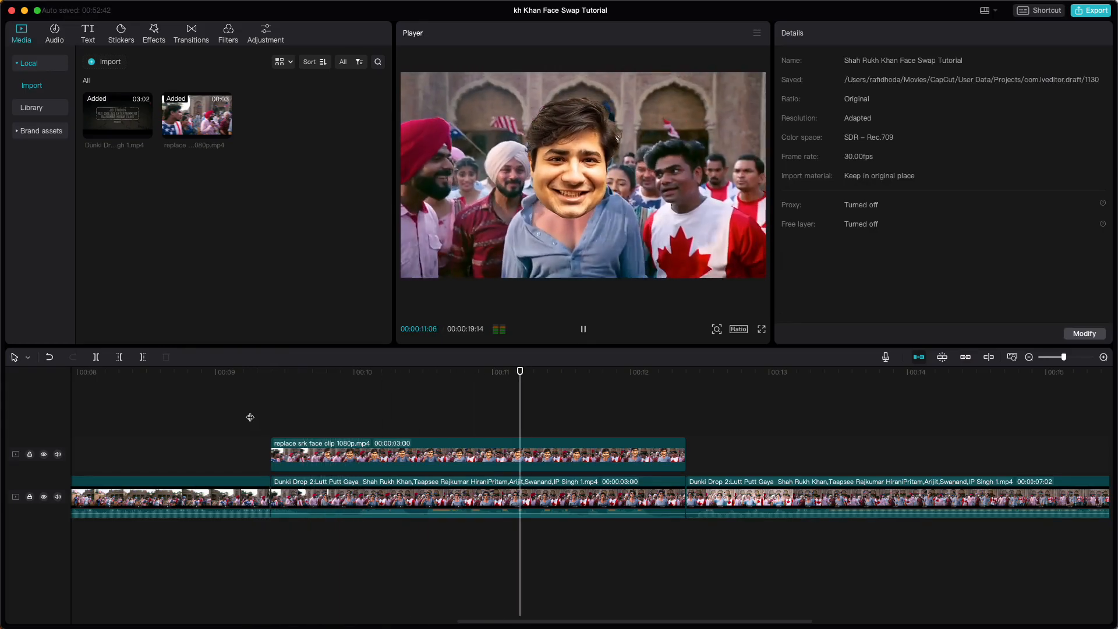
{"action": "key", "text": "space"}
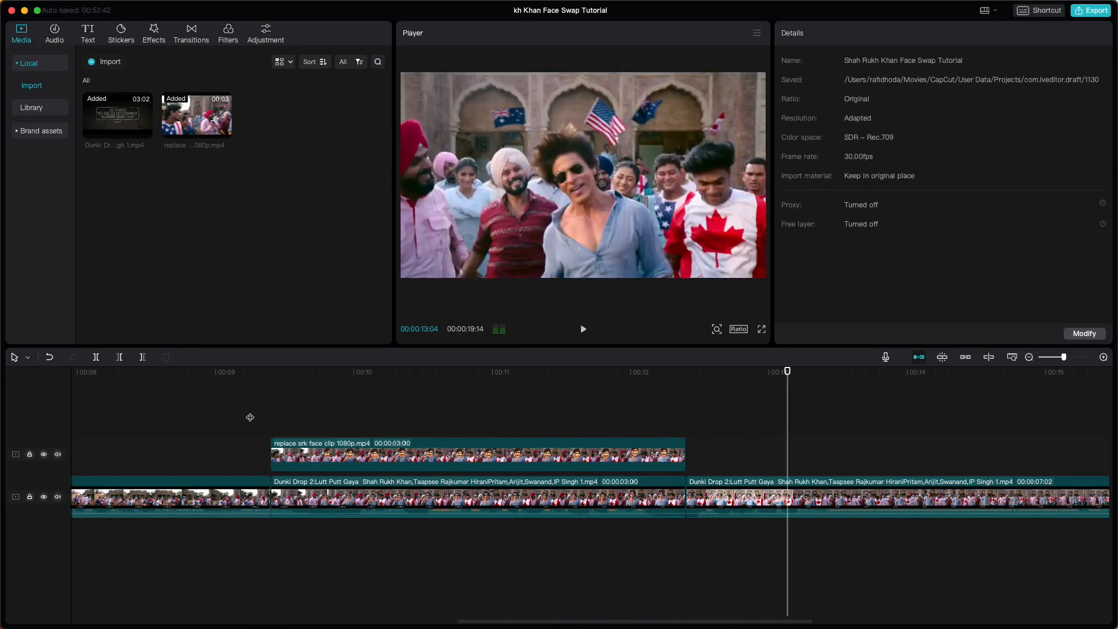
{"action": "left_click", "coordinate": [225, 398]}
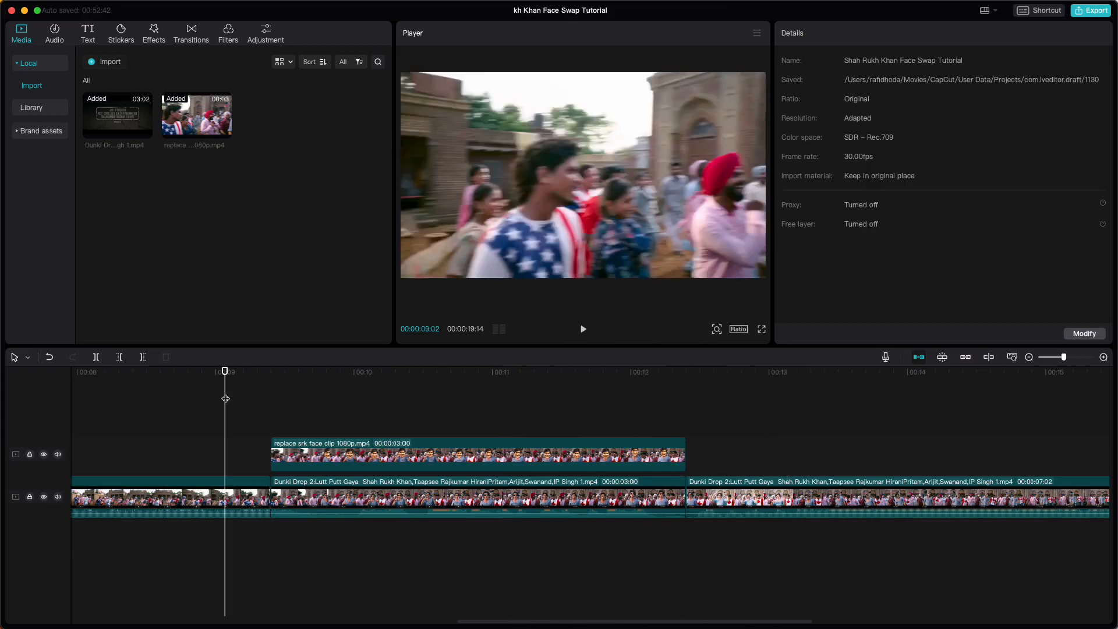
{"action": "scroll", "coordinate": [225, 398], "scroll_direction": "down", "scroll_amount": 3}
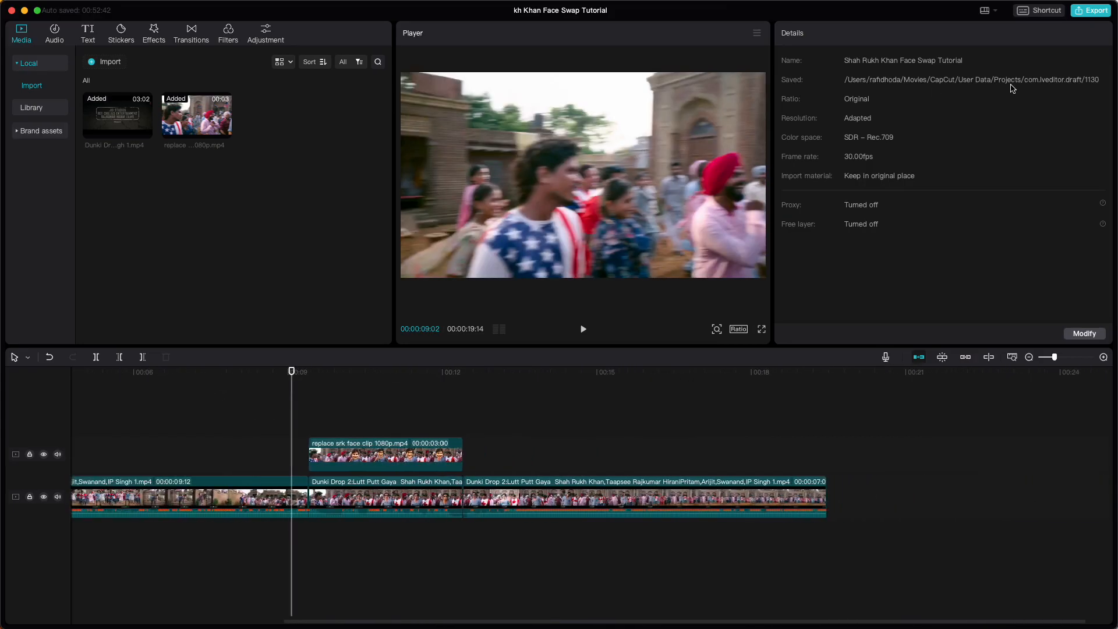
- Start the video export and set its destination to a new "output" folder inside "_Shah Rukh Khan Face Replacement Tutorial"
{"action": "left_click", "coordinate": [1090, 11]}
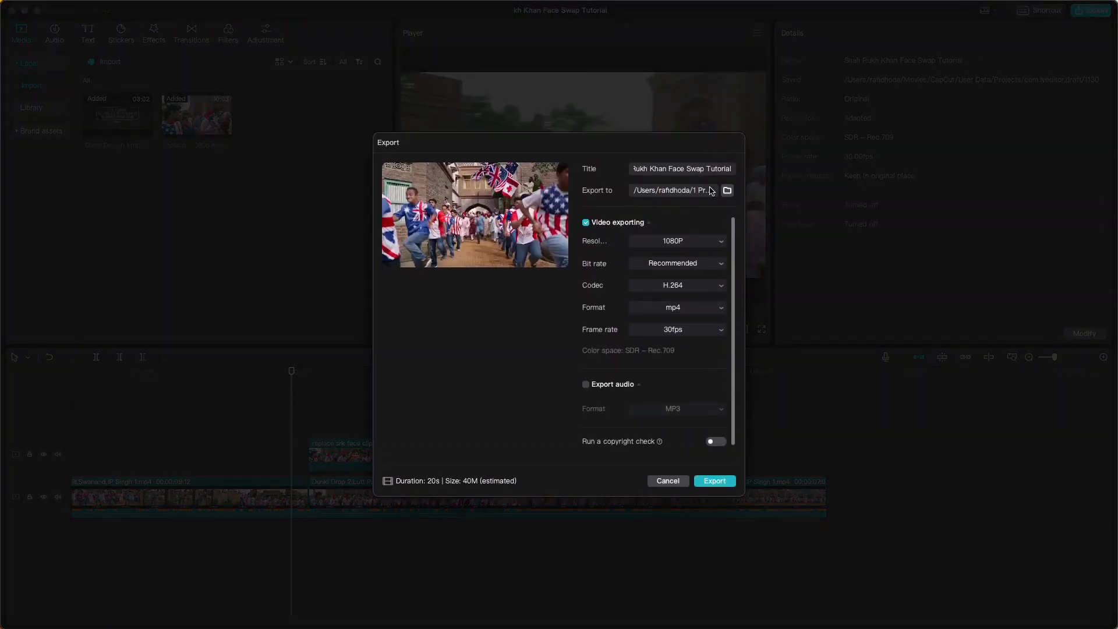
{"action": "left_click", "coordinate": [728, 190]}
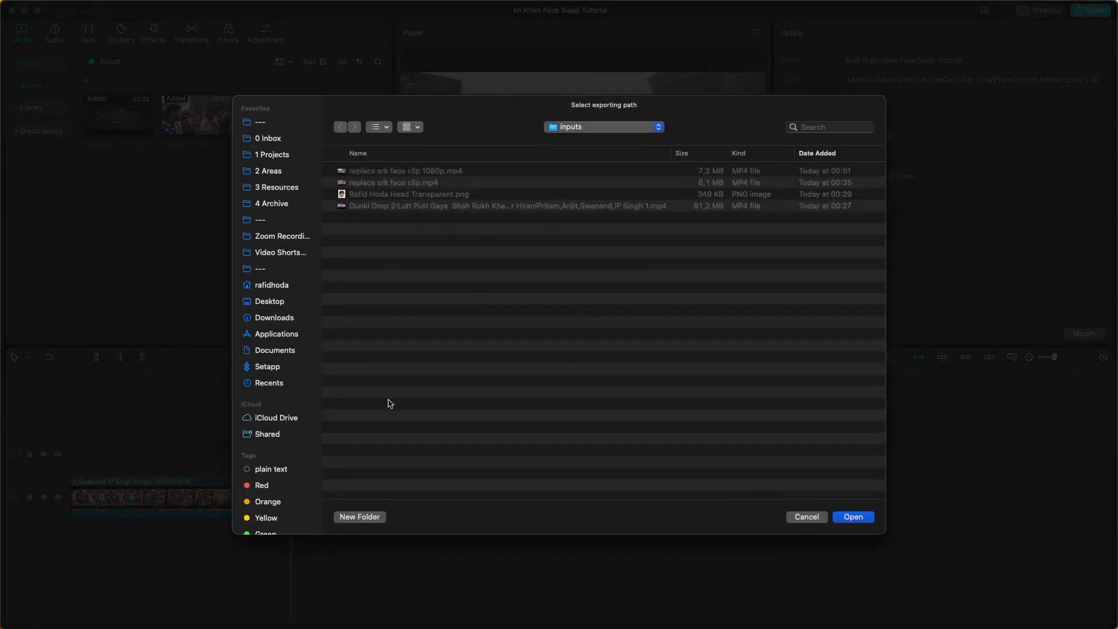
{"action": "left_click", "coordinate": [646, 128]}
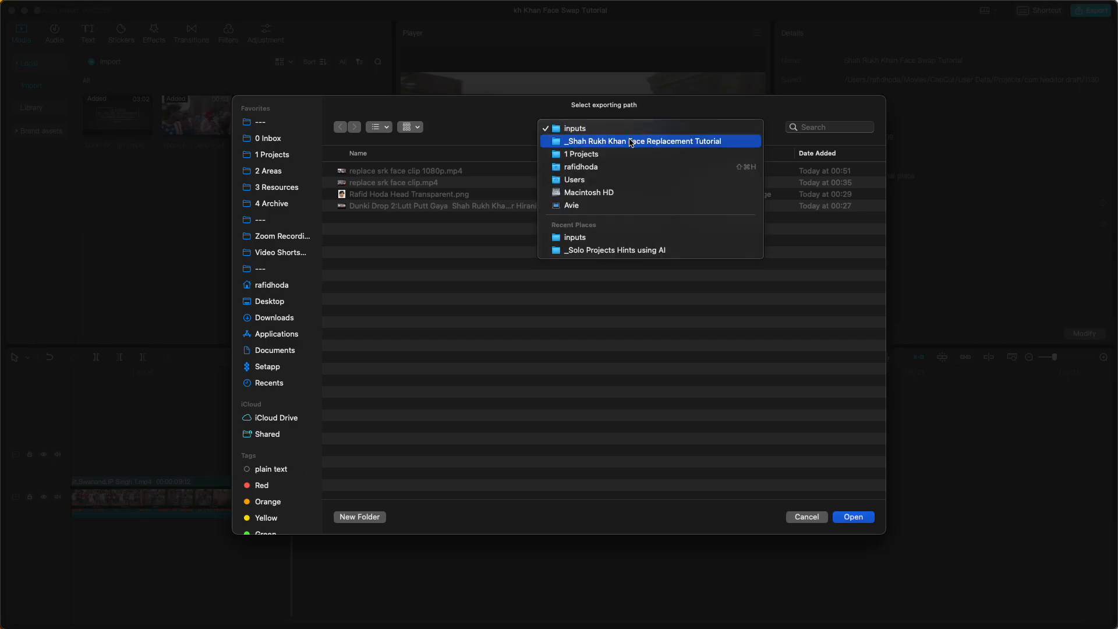
{"action": "left_click", "coordinate": [630, 141]}
{"action": "left_click", "coordinate": [368, 518]}
{"action": "type", "text": "output"}
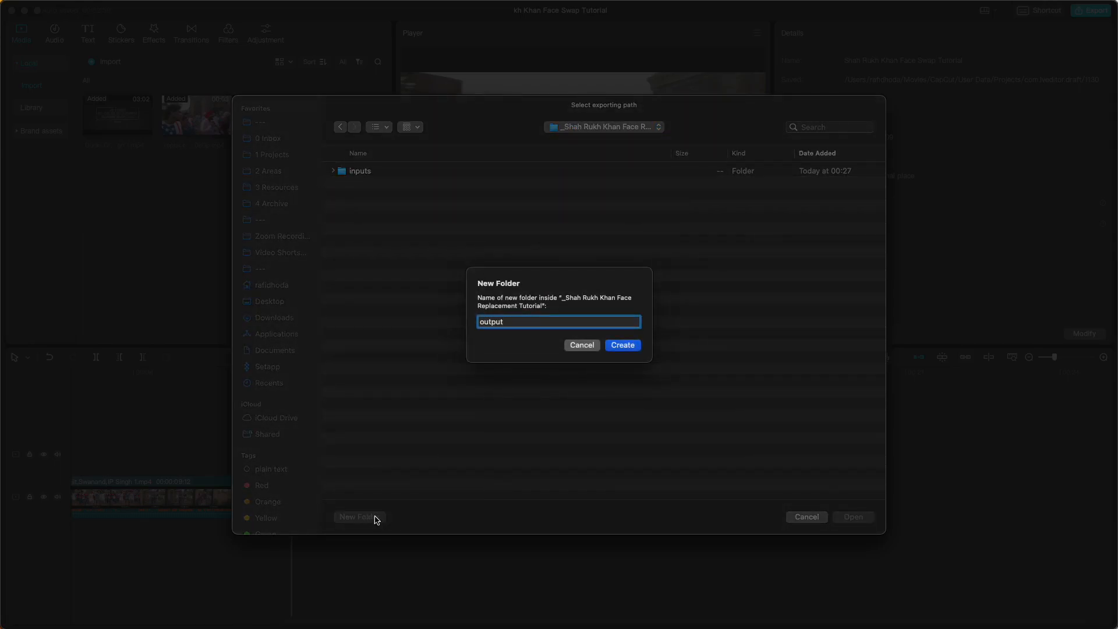
{"action": "left_click", "coordinate": [615, 348]}
{"action": "left_click", "coordinate": [852, 516]}
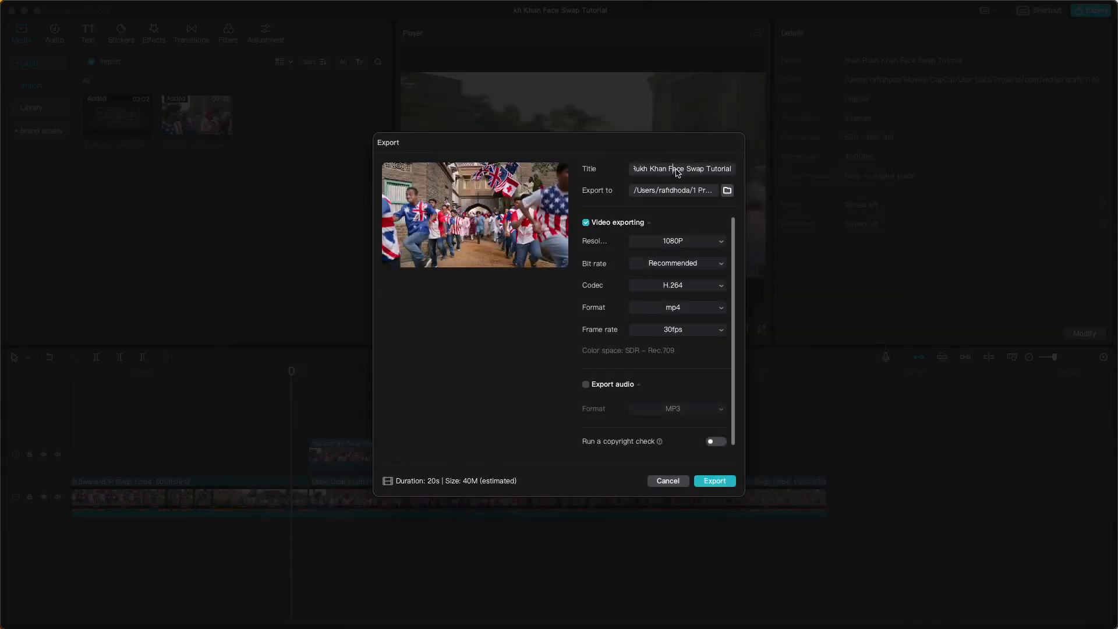
- Title the export "shah rukh khan face swap v1", export it, and open the folder containing the file
{"action": "type", "text": "shah rukh khan face swap v1"}
{"action": "left_click", "coordinate": [702, 481]}
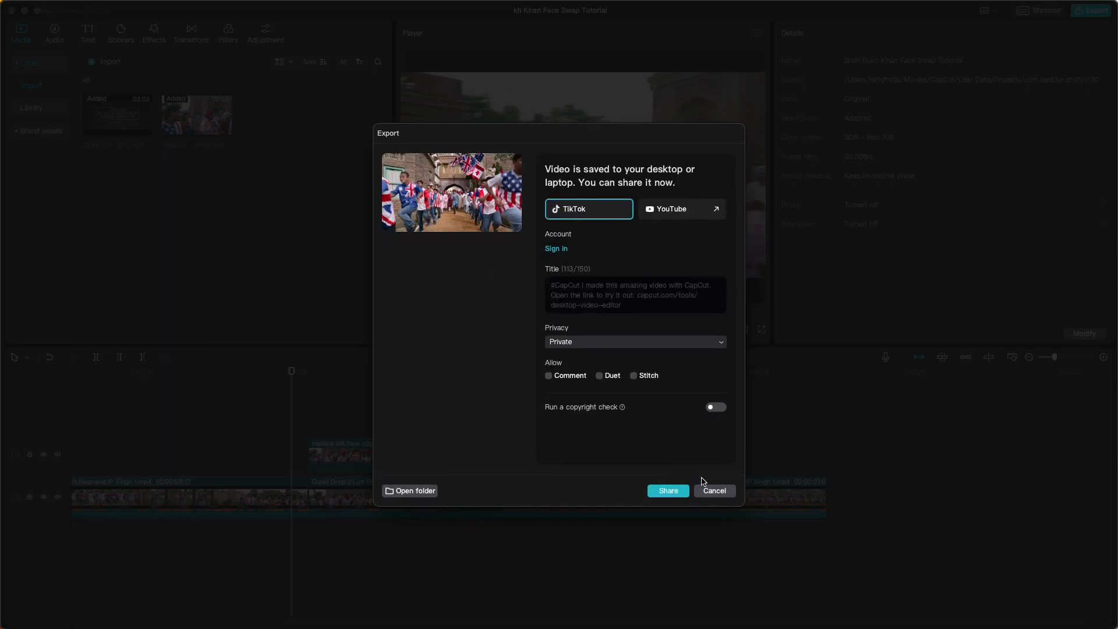
{"action": "left_click", "coordinate": [411, 491]}
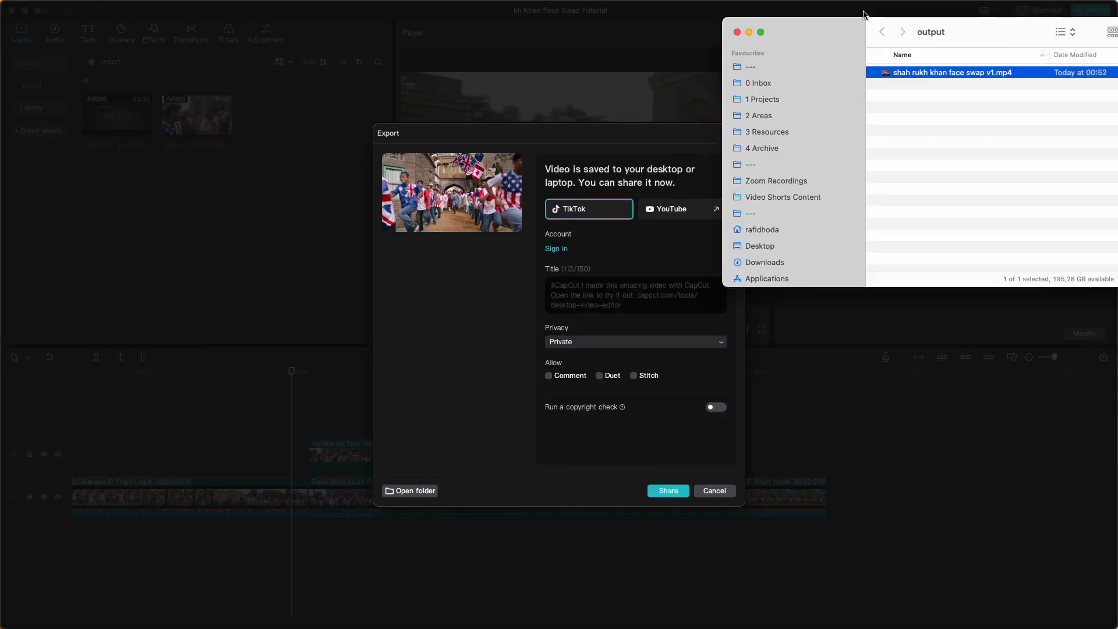
{"action": "left_click_drag", "start_coordinate": [864, 13], "coordinate": [404, 131]}
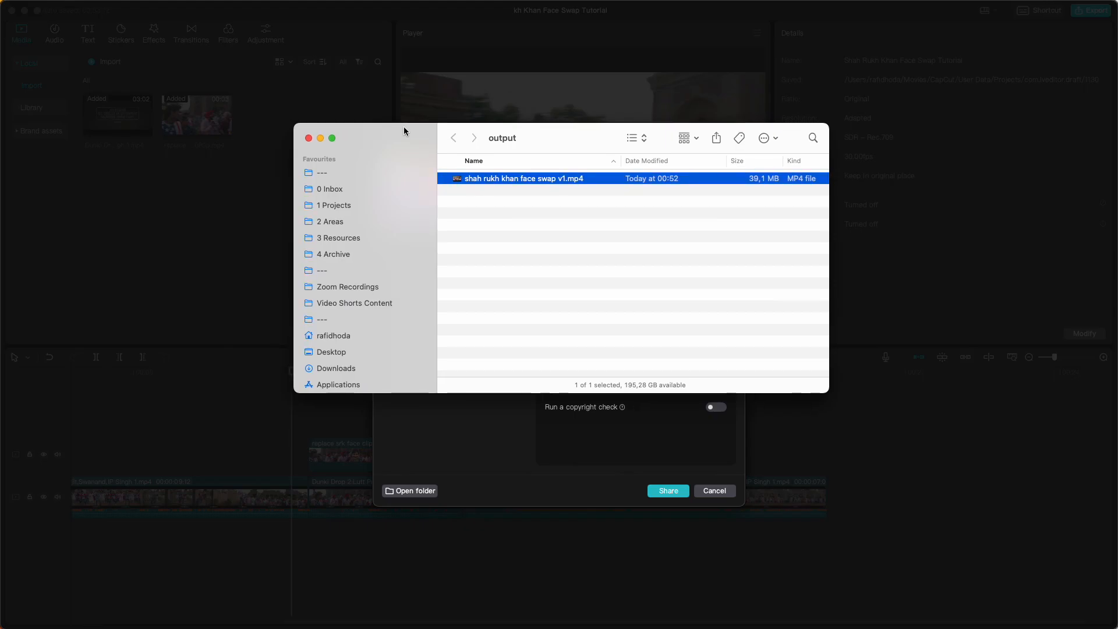
- Open "shah rukh khan face swap v1.mp4" with VLC and play it through the face swap section
{"action": "right_click", "coordinate": [514, 180]}
{"action": "mouse_move", "coordinate": [583, 201]}
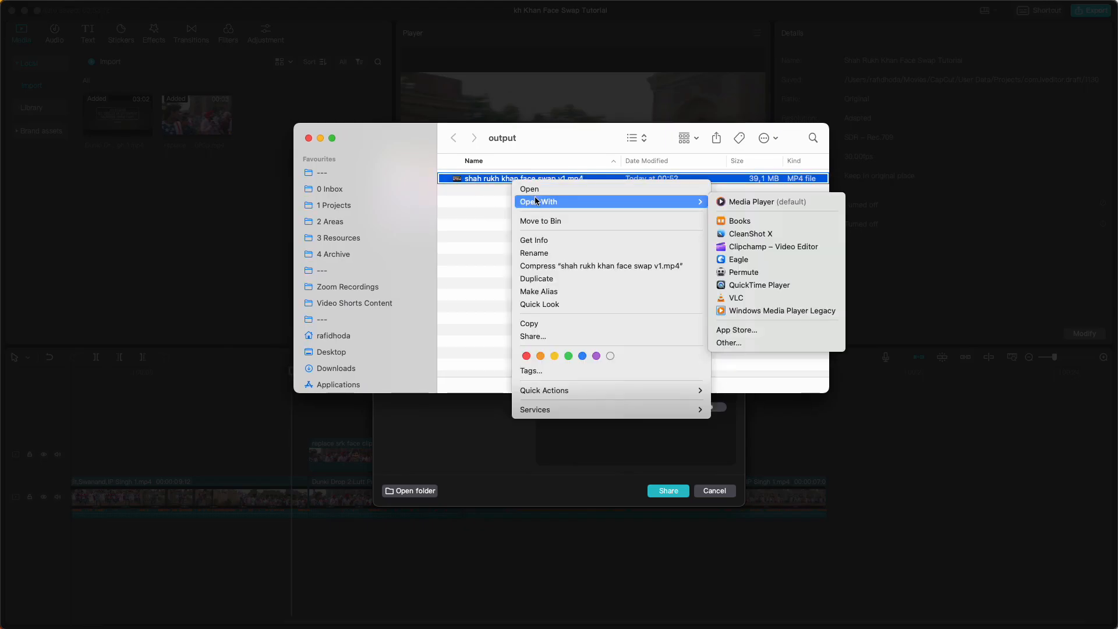
{"action": "left_click", "coordinate": [751, 298]}
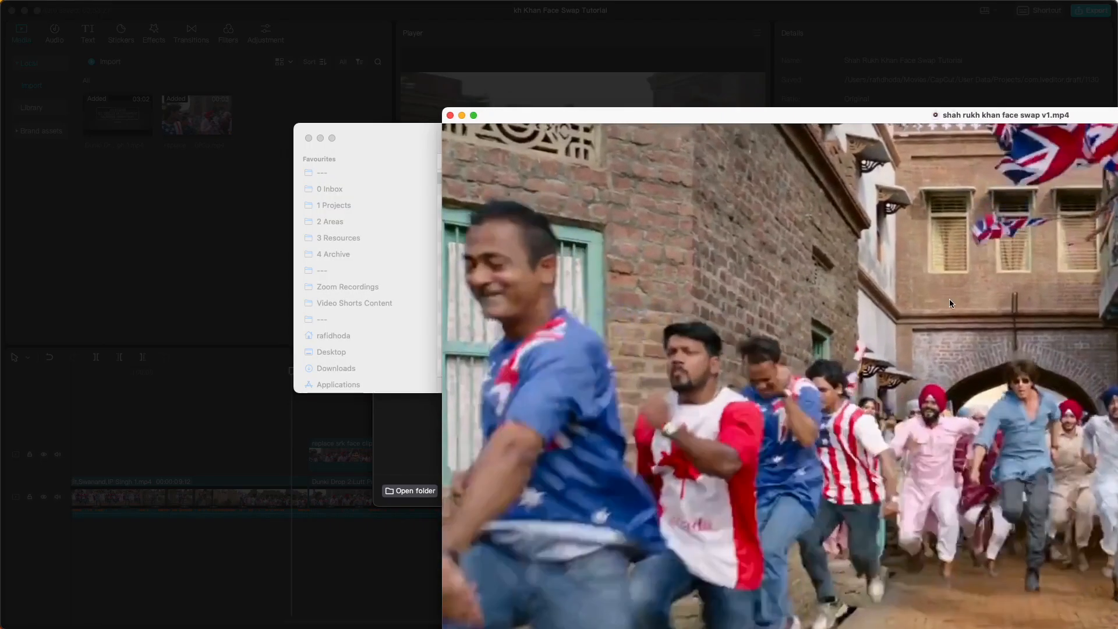
{"action": "left_click_drag", "start_coordinate": [946, 300], "coordinate": [709, 246]}
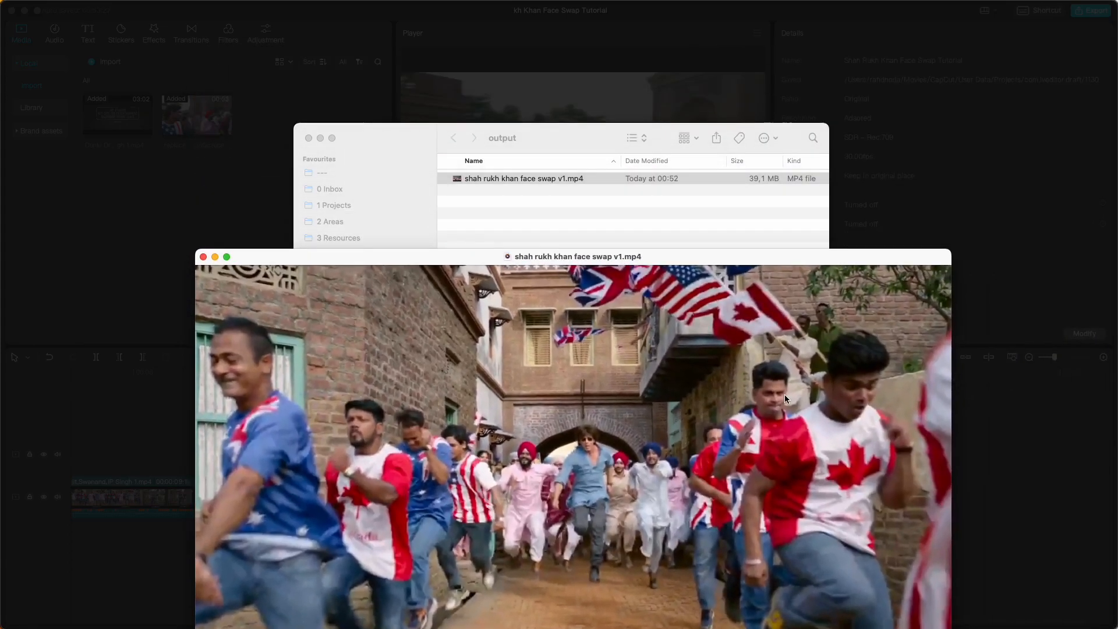
{"action": "left_click_drag", "start_coordinate": [786, 385], "coordinate": [770, 225]}
{"action": "key", "text": "space"}
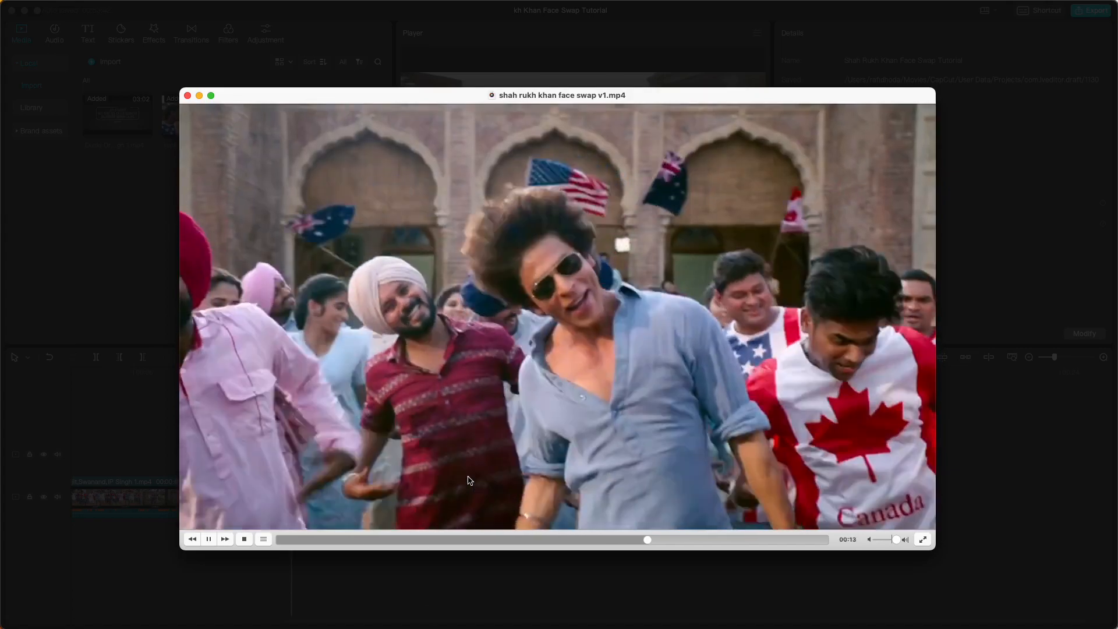
{"action": "key", "text": "space"}
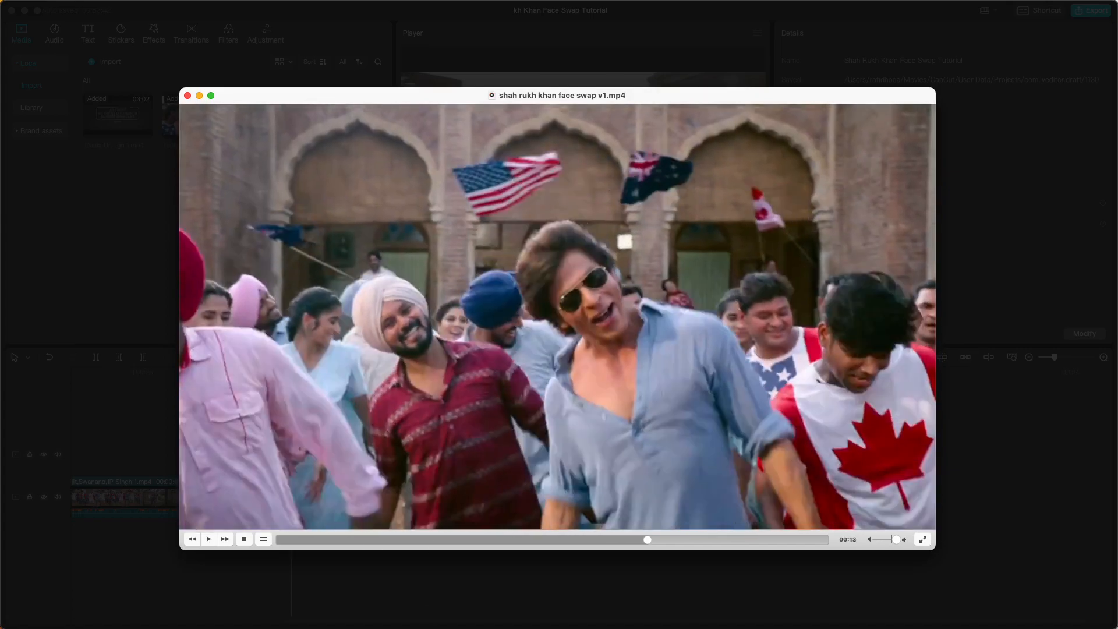